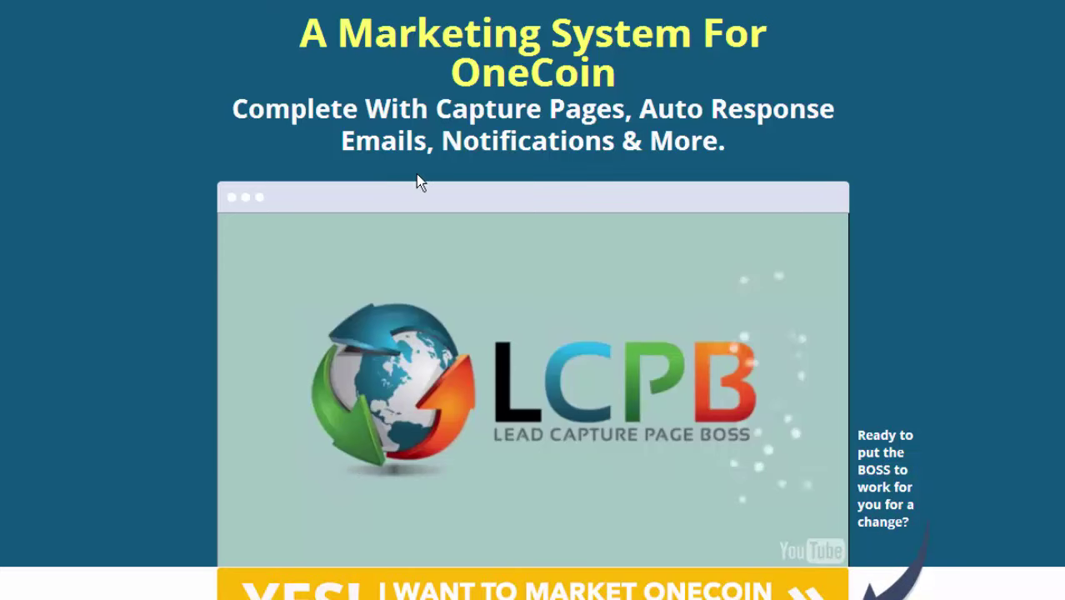
- Review the OneCoin marketing system sales page and open its account registration form
scroll(1042, 296, down, 5)
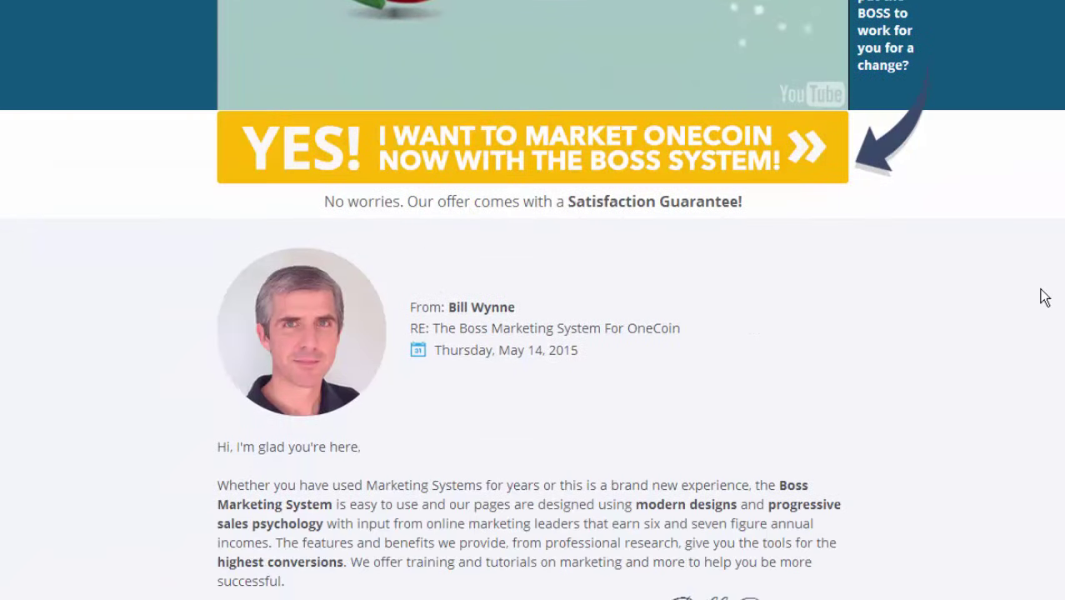
scroll(1044, 297, down, 8)
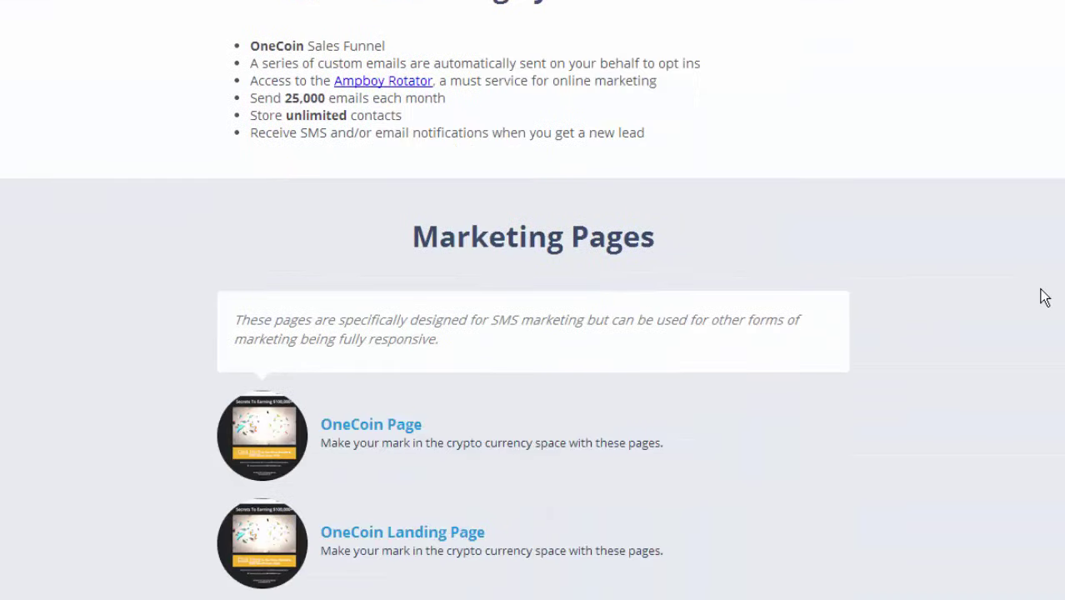
scroll(1041, 296, down, 2)
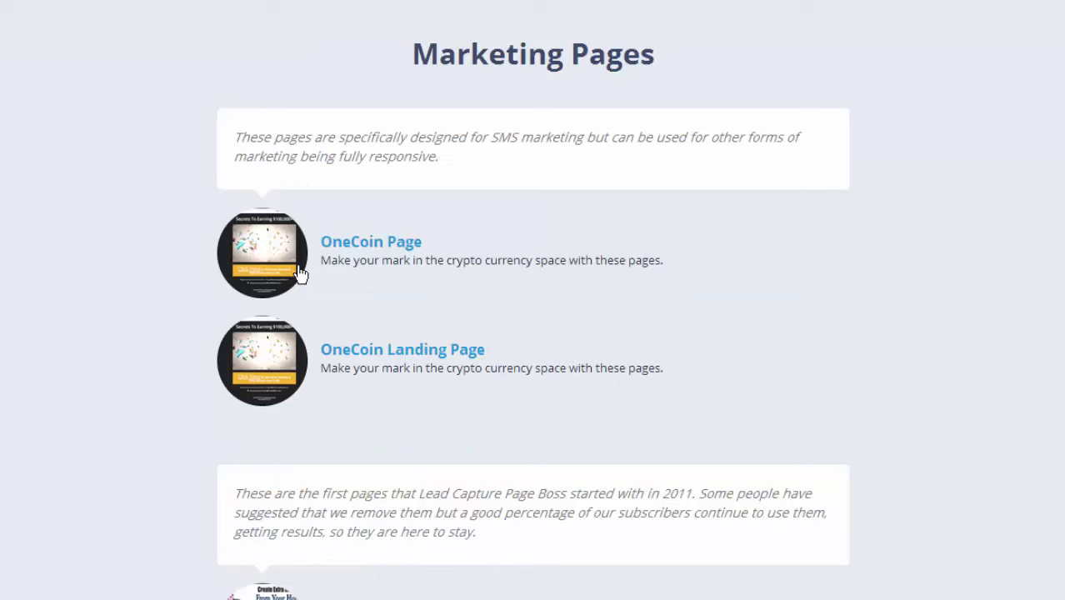
scroll(747, 357, down, 6)
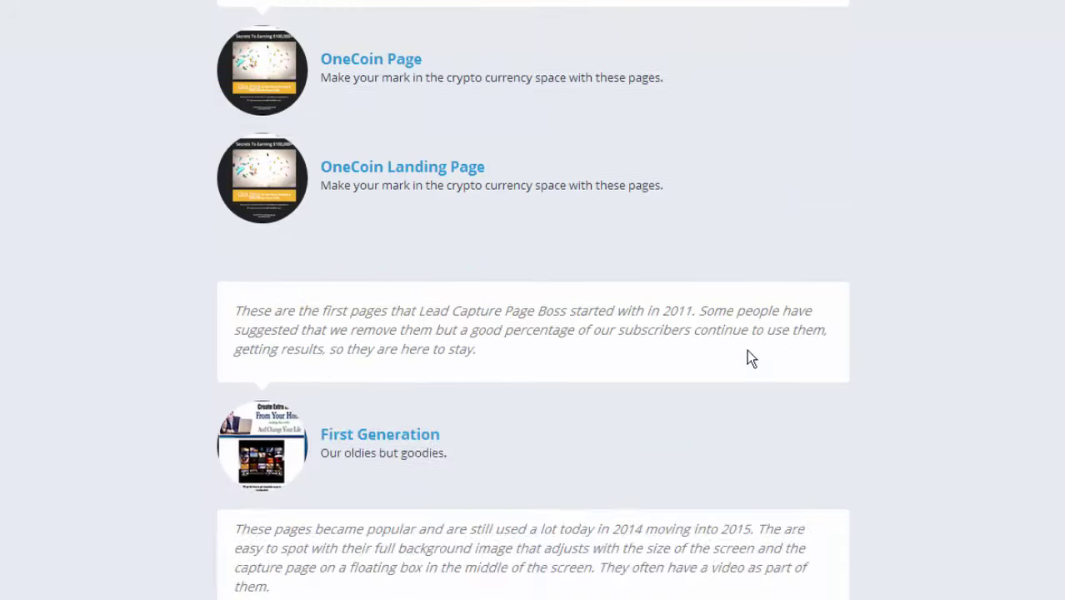
scroll(747, 350, down, 15)
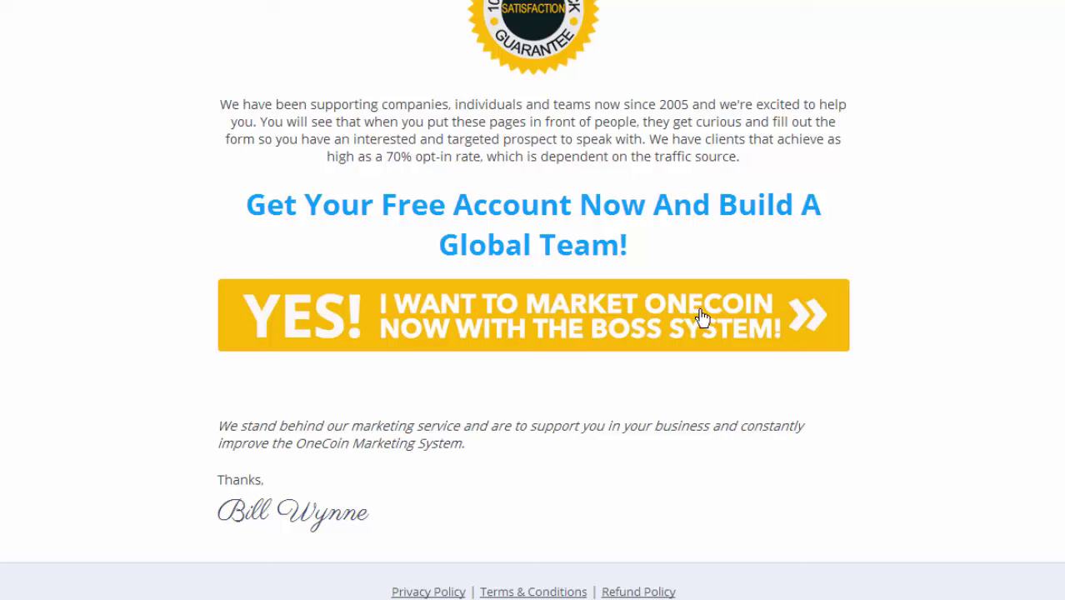
click(521, 323)
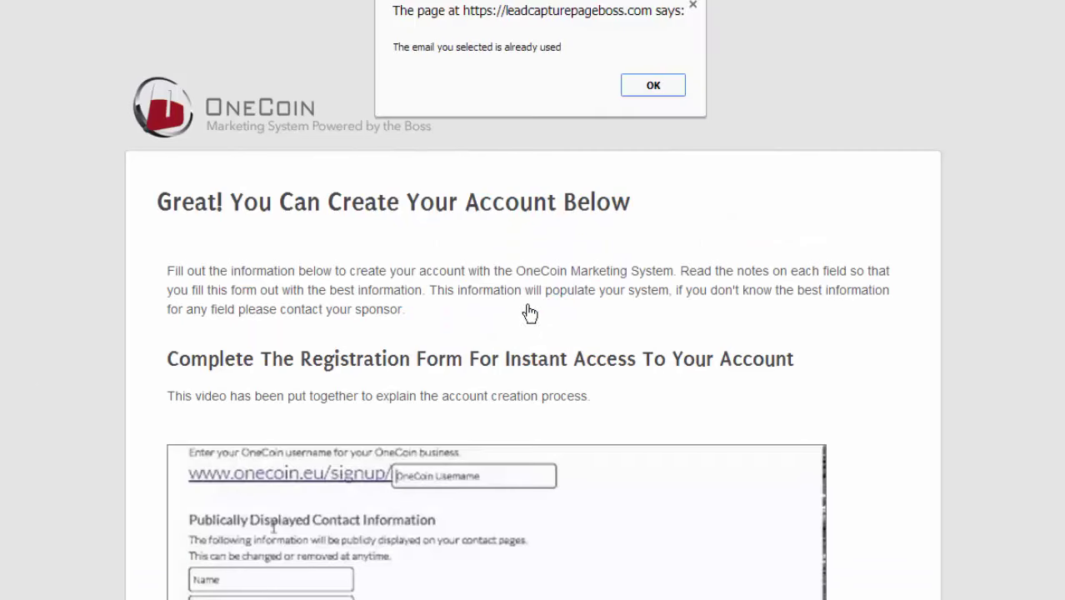
- Dismiss the email alert and examine the registration form's login, account, username and contact fields, plus the member dashboard
click(649, 87)
scroll(892, 270, down, 3)
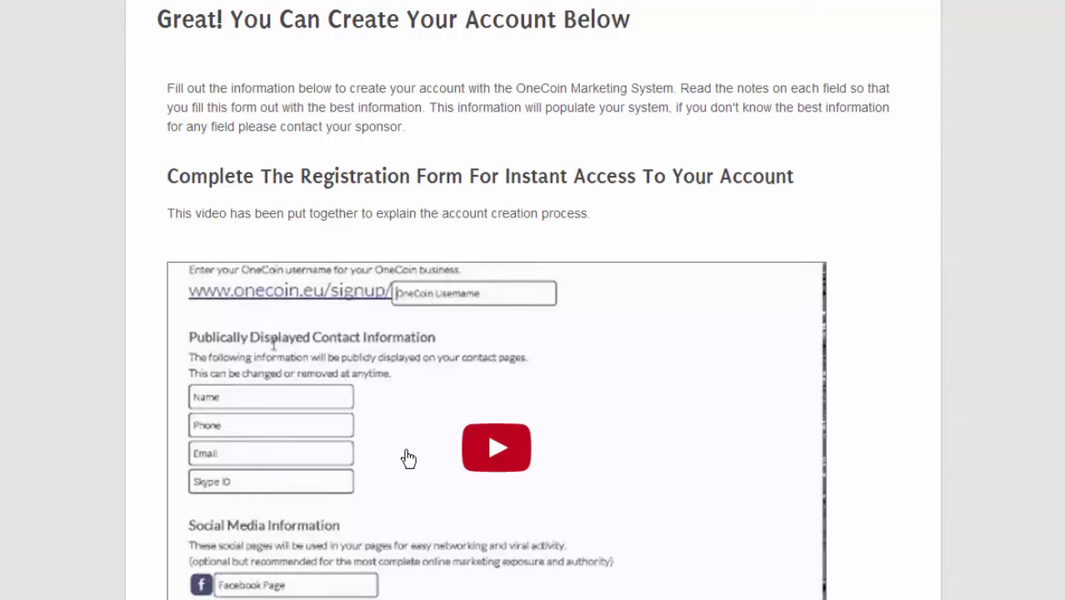
scroll(461, 450, down, 9)
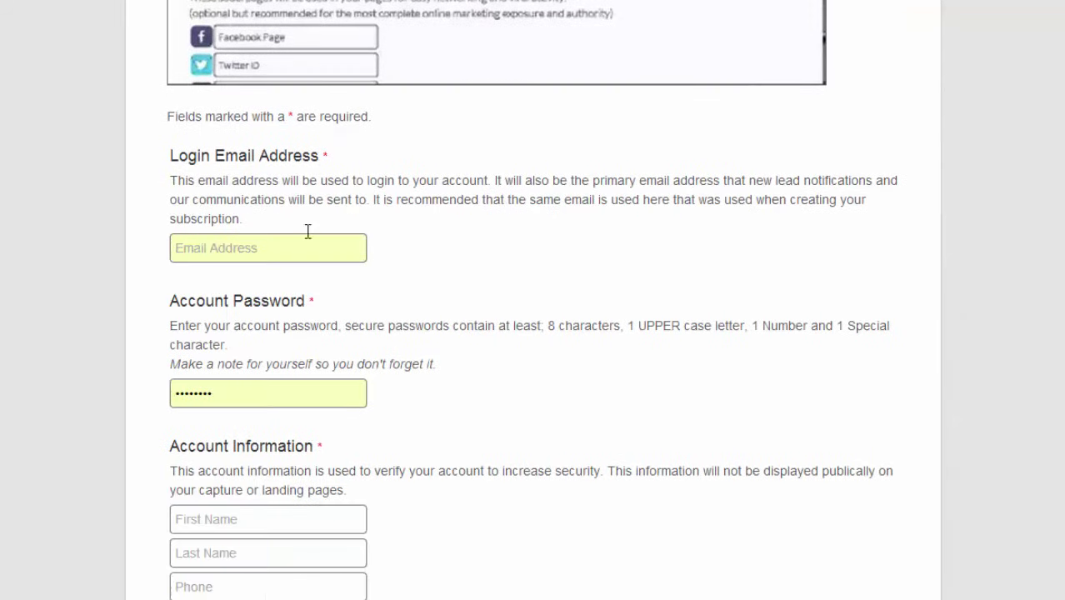
scroll(261, 240, down, 10)
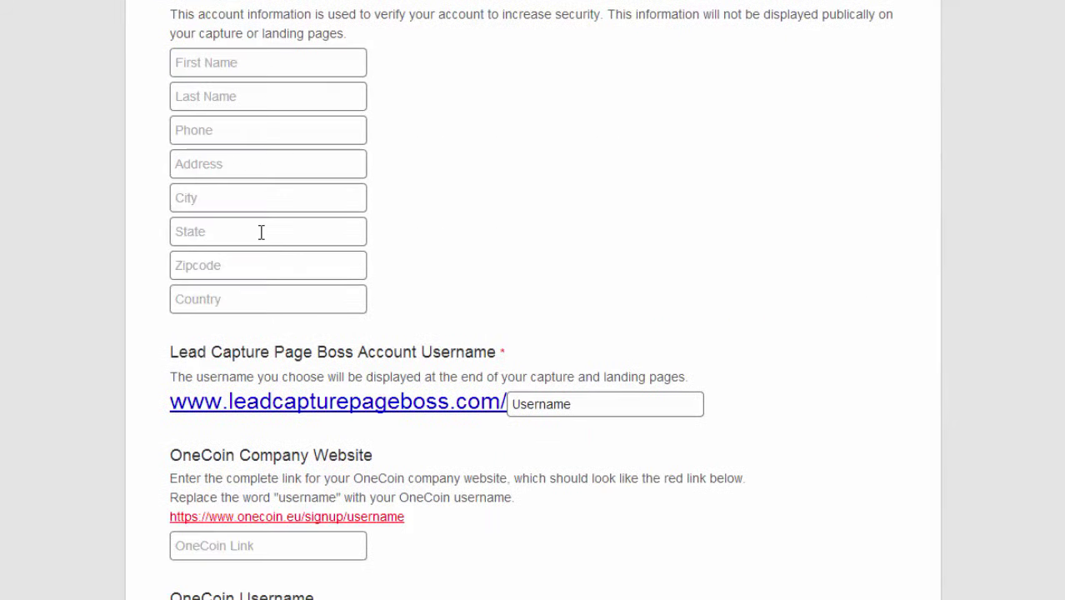
scroll(299, 400, down, 3)
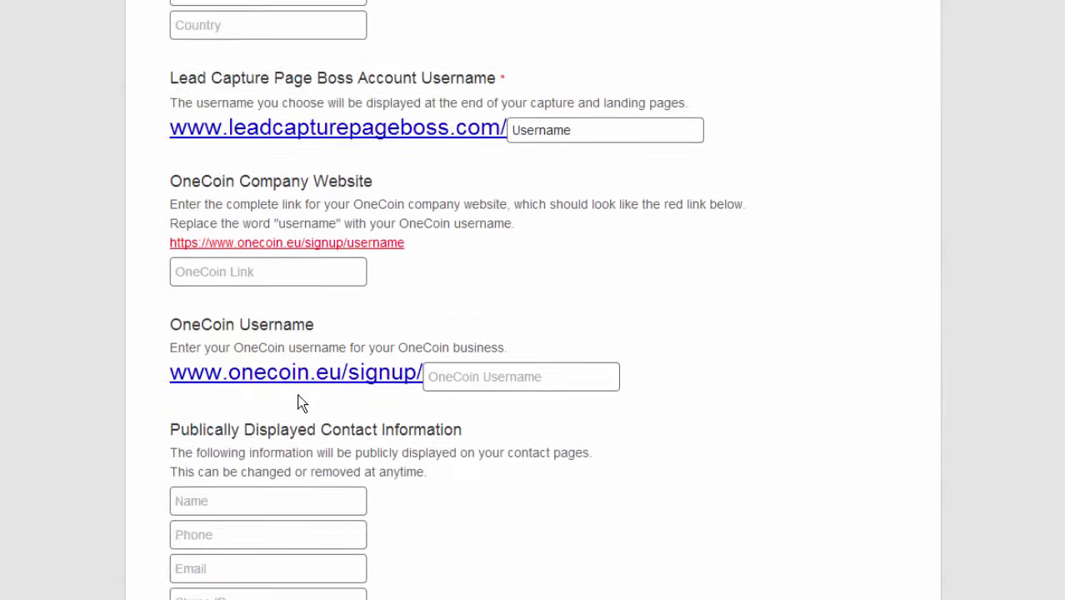
scroll(299, 394, down, 7)
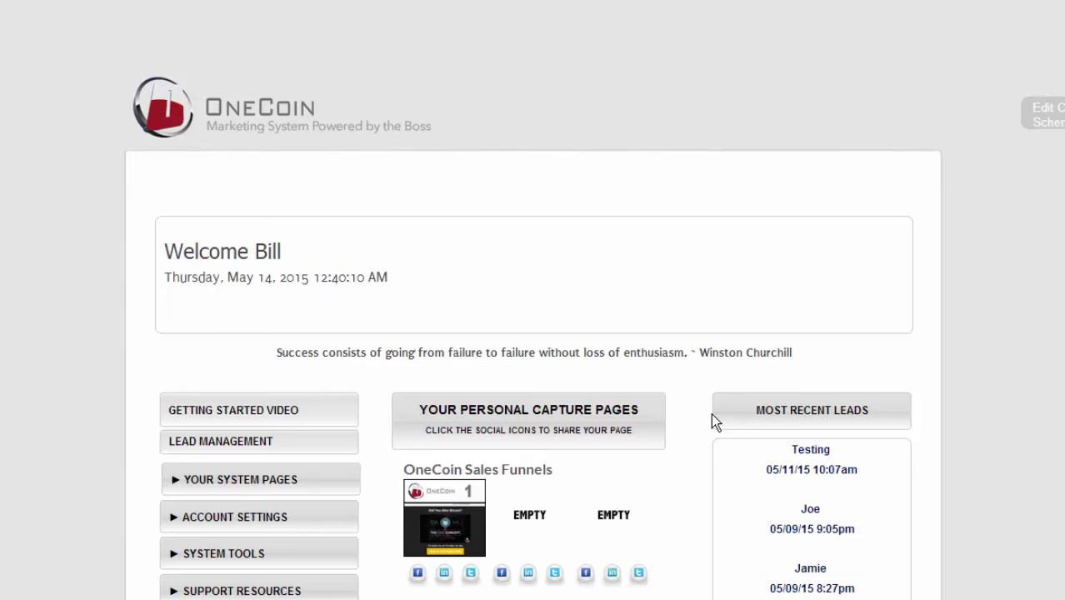
scroll(1041, 411, down, 2)
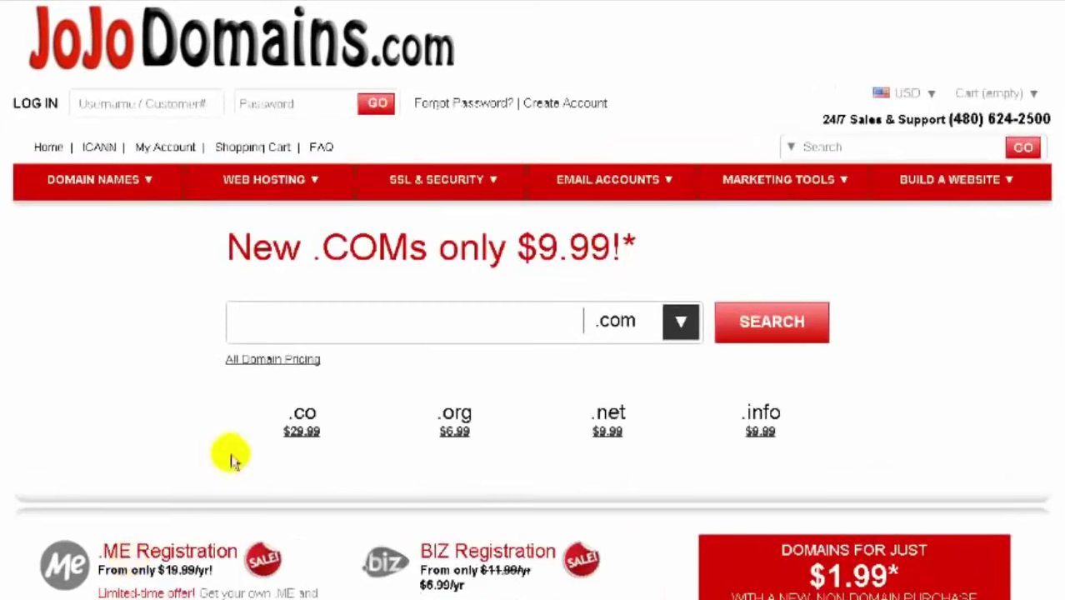
- Search JoJoDomains.com for the domain makelotsofmoneytoday.com and highlight the availability result
click(281, 327)
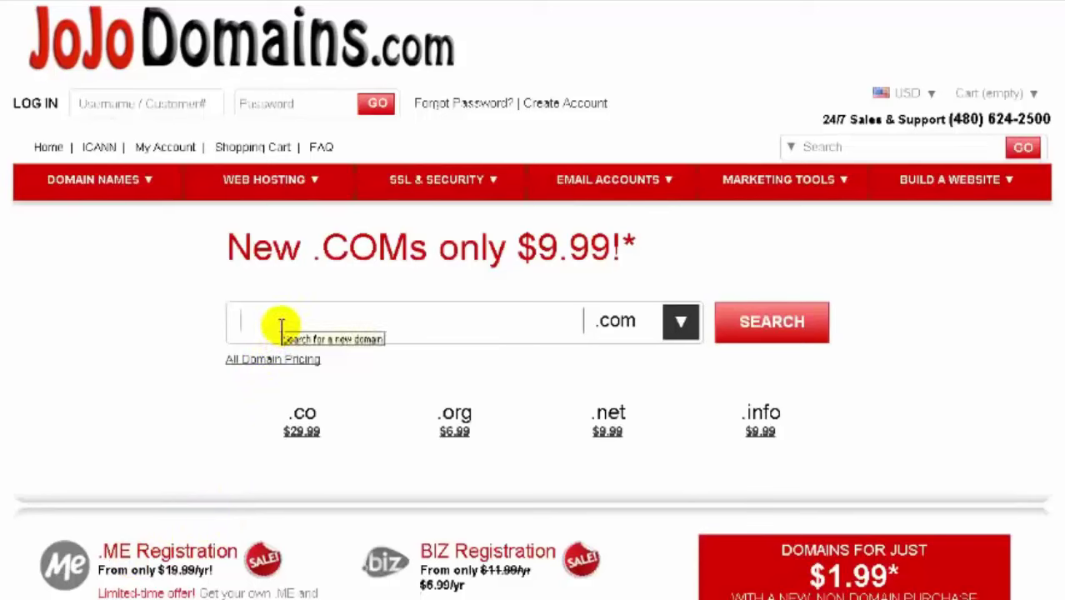
text(makel)
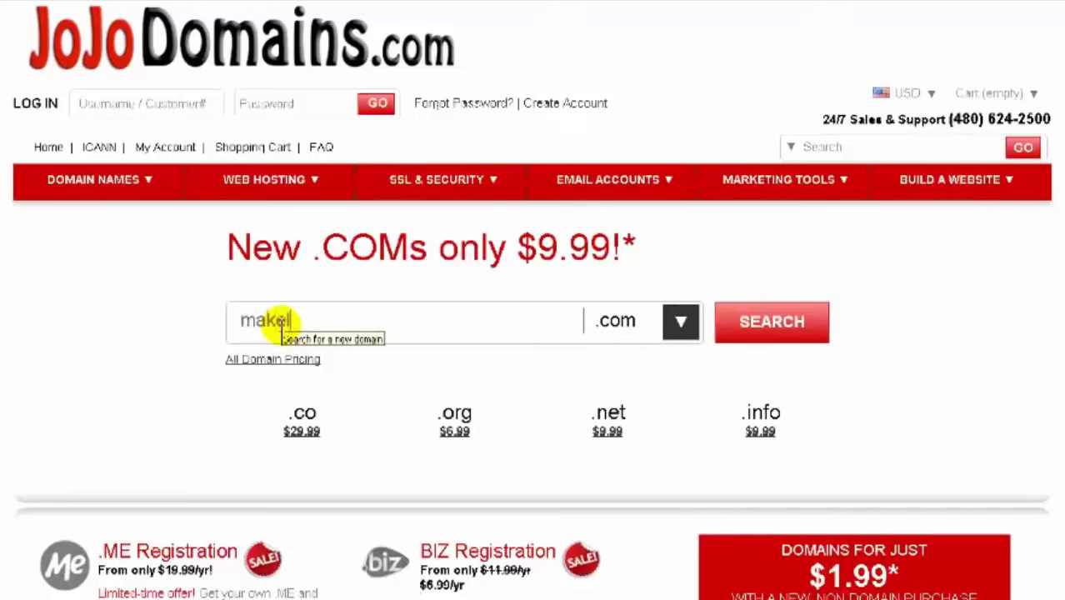
text(otsofmoneytoday)
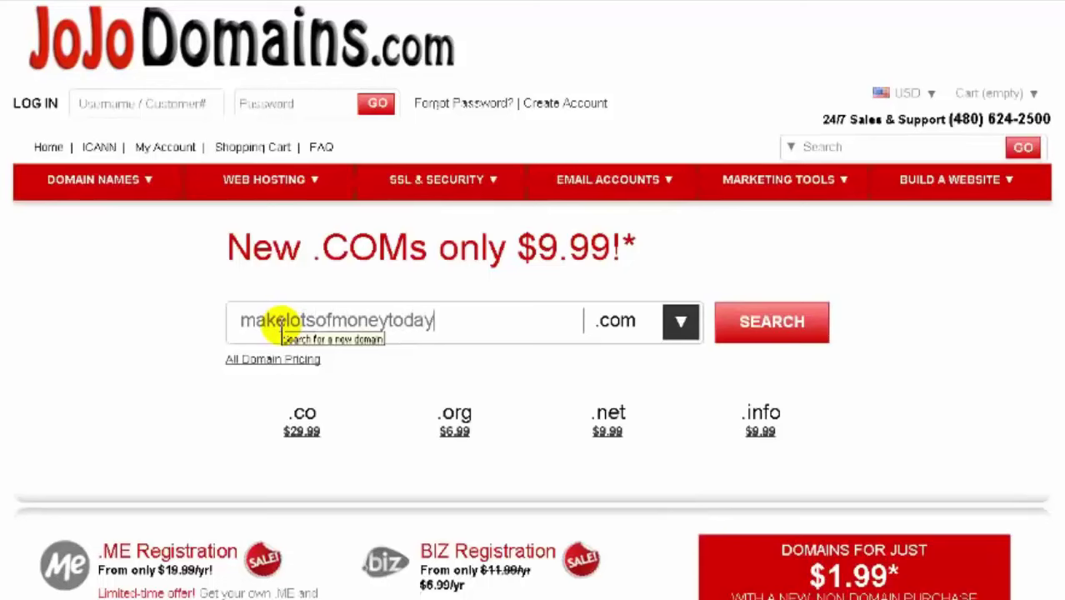
click(762, 332)
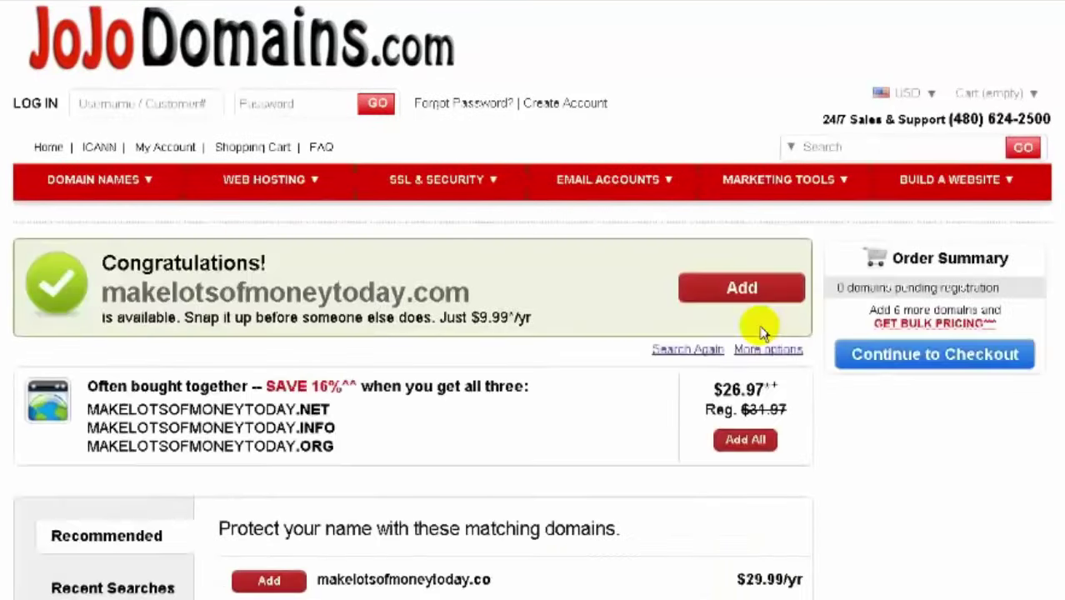
drag(85, 258, 469, 291)
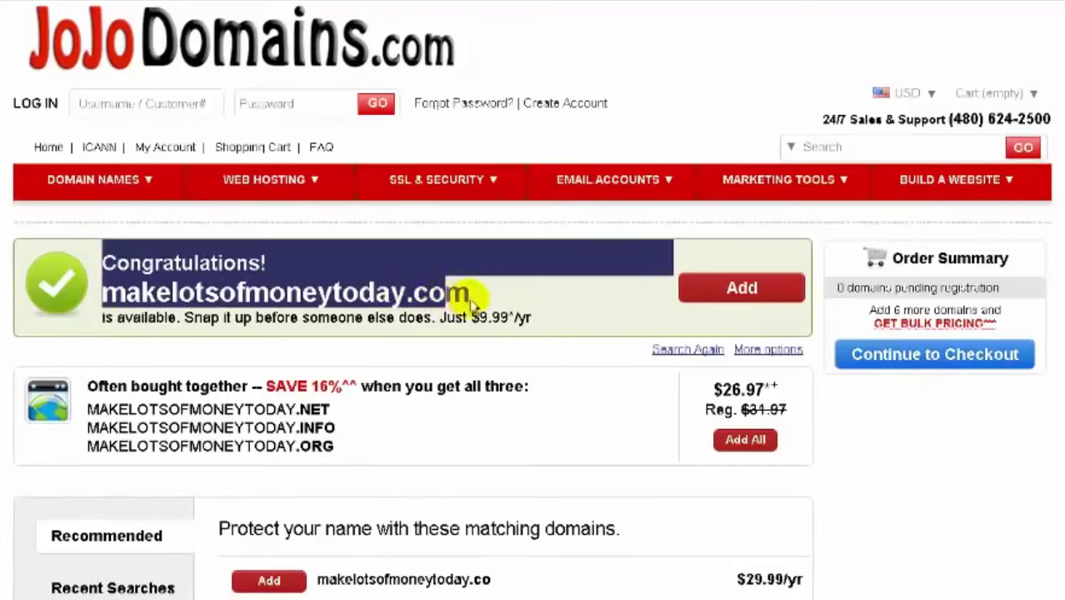
click(504, 302)
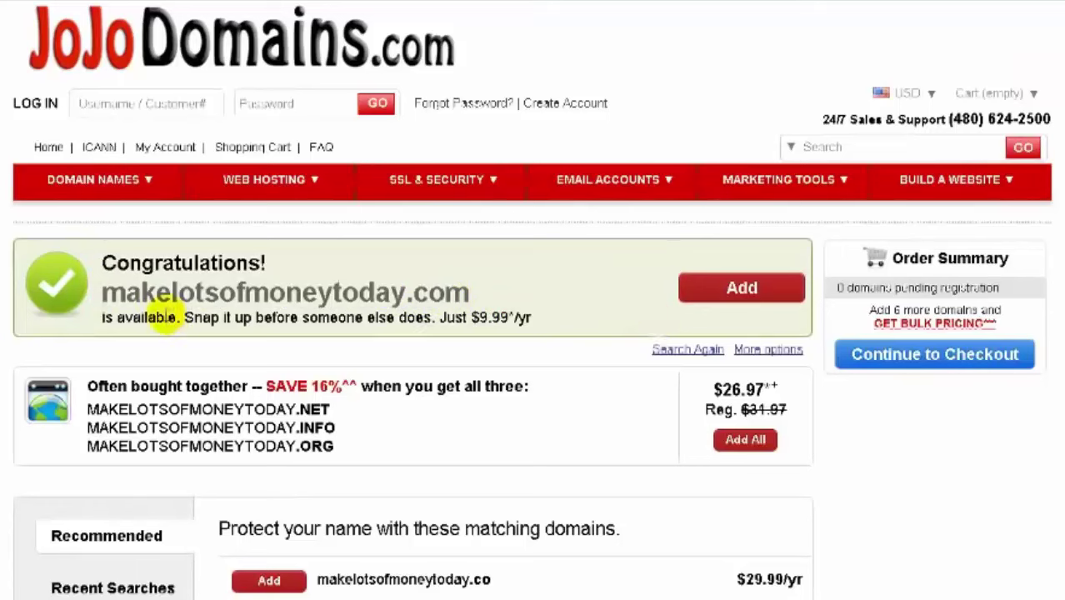
- Add makelotsofmoneytoday.com to the order and continue to the order review without hosting or email extras
click(719, 296)
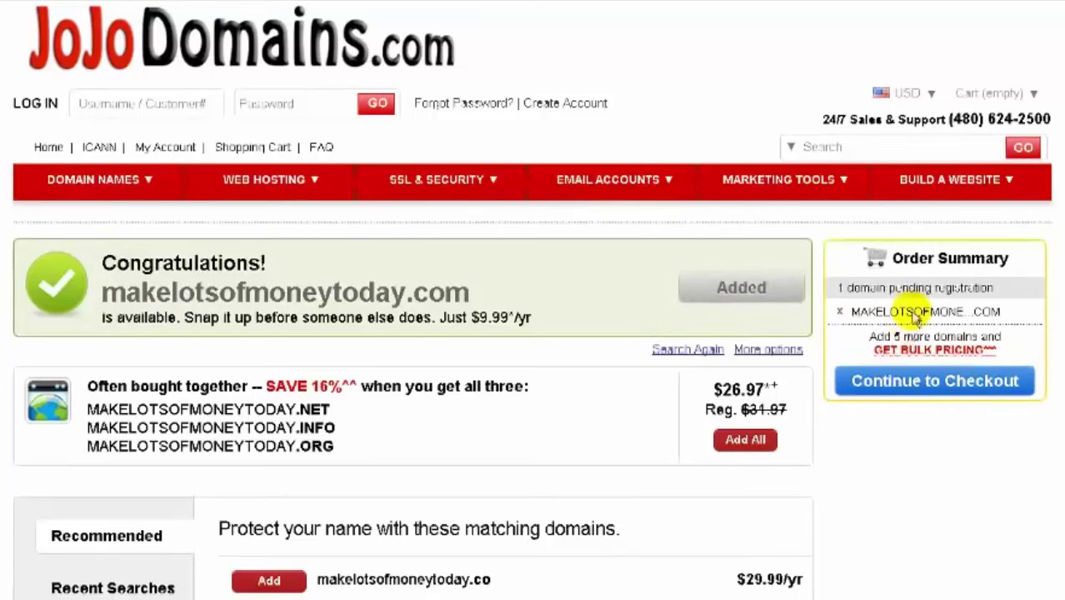
click(893, 383)
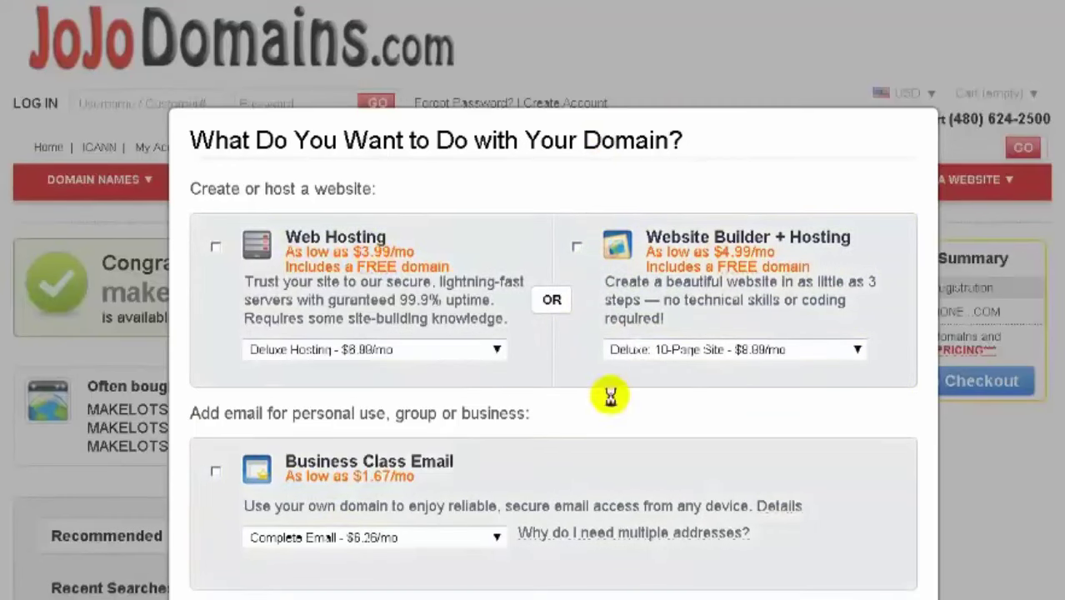
click(315, 406)
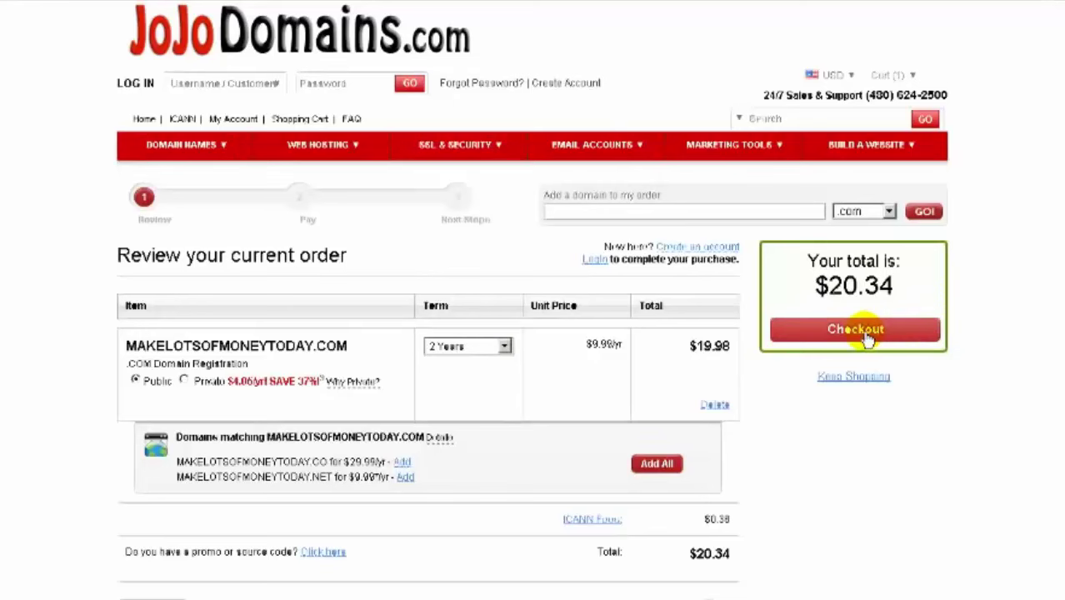
- Switch the domain registration to private and proceed to checkout, looking through the new-account form
click(184, 381)
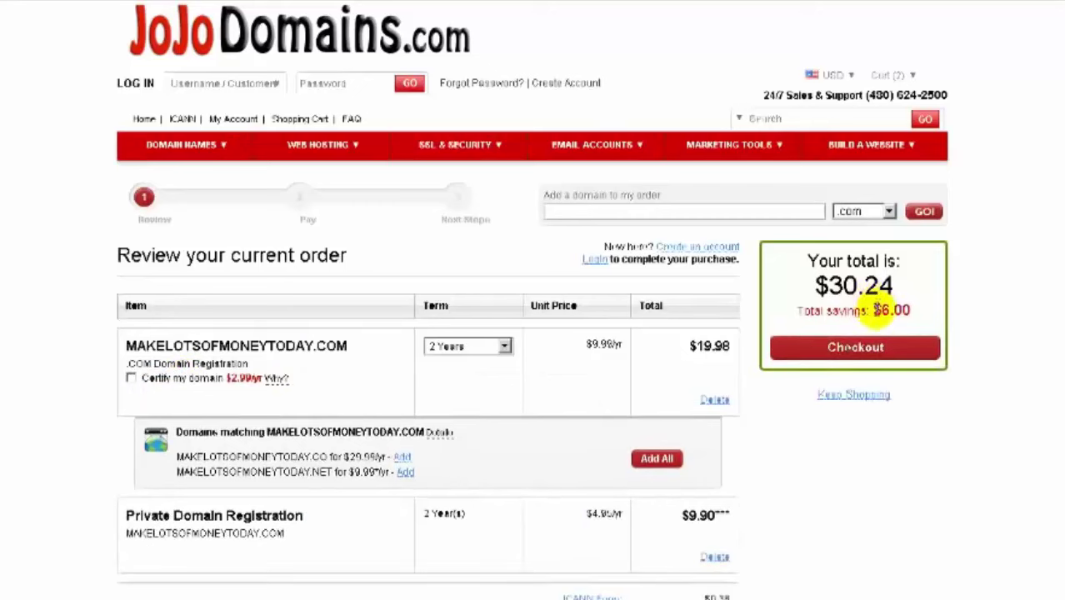
click(831, 351)
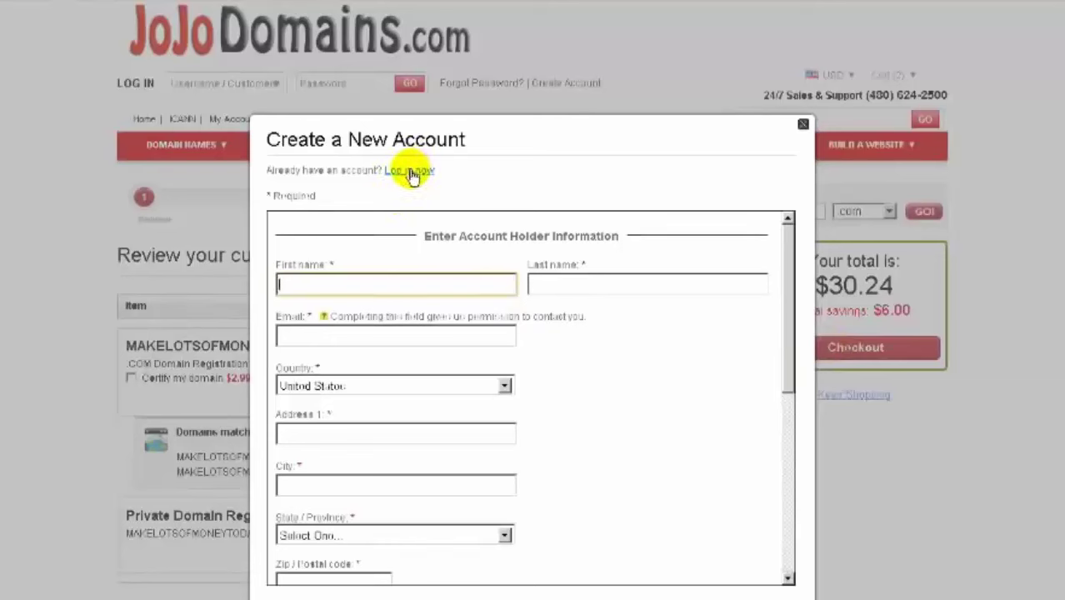
drag(788, 362, 764, 581)
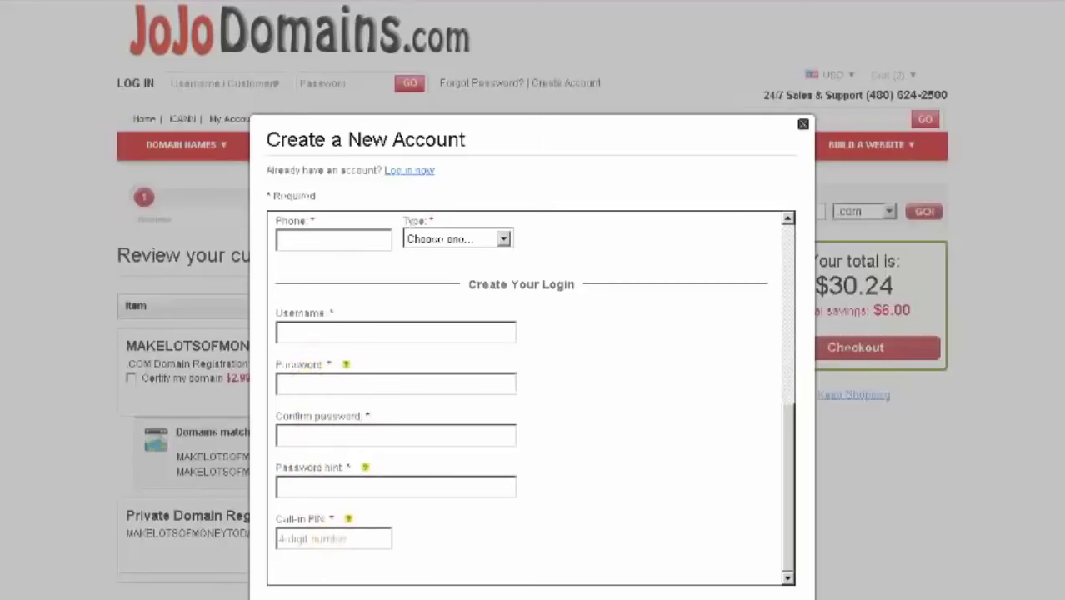
drag(784, 511, 777, 327)
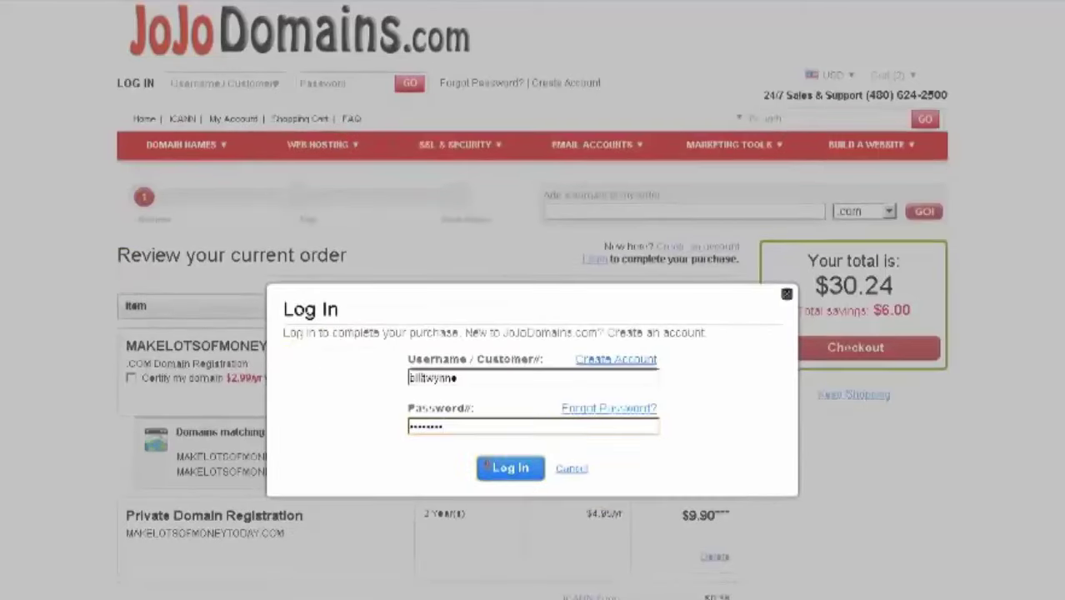
- Log in to the existing account with the filled-in credentials and agree to the order's terms and conditions
click(489, 467)
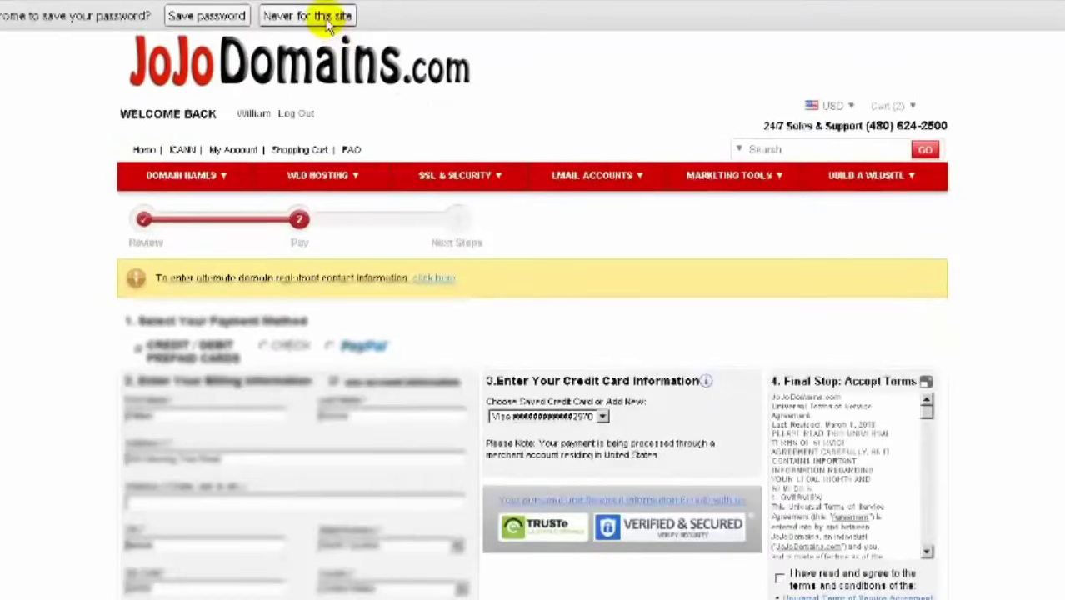
click(207, 15)
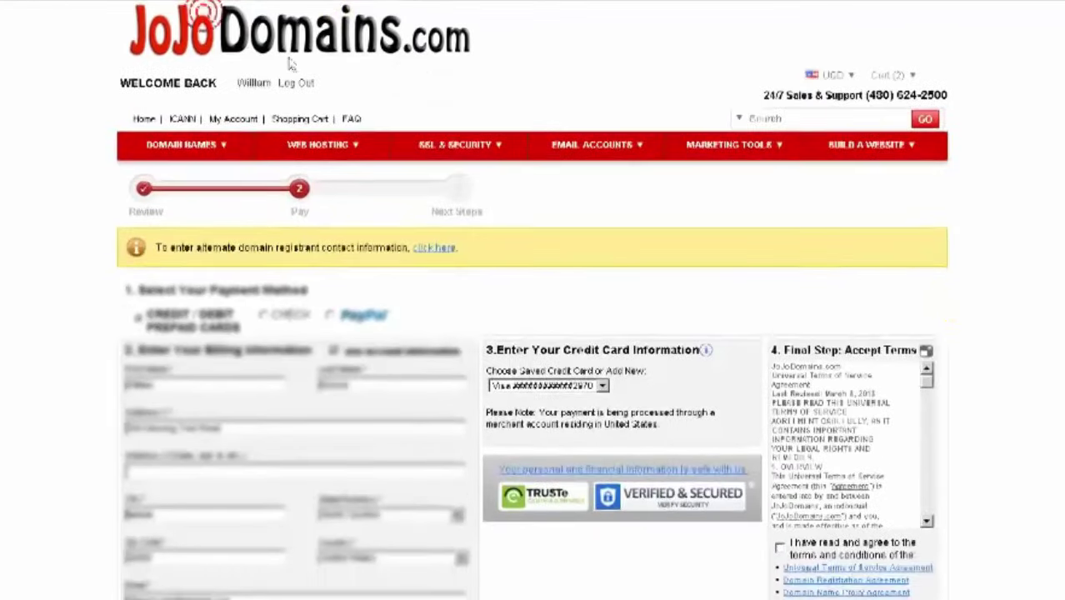
scroll(394, 276, down, 2)
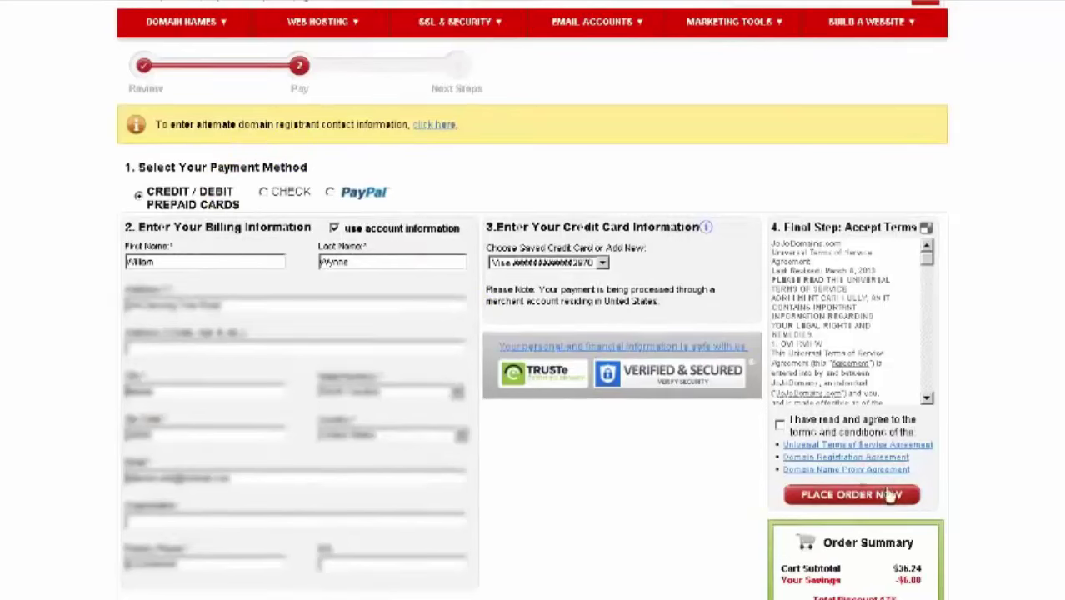
click(780, 425)
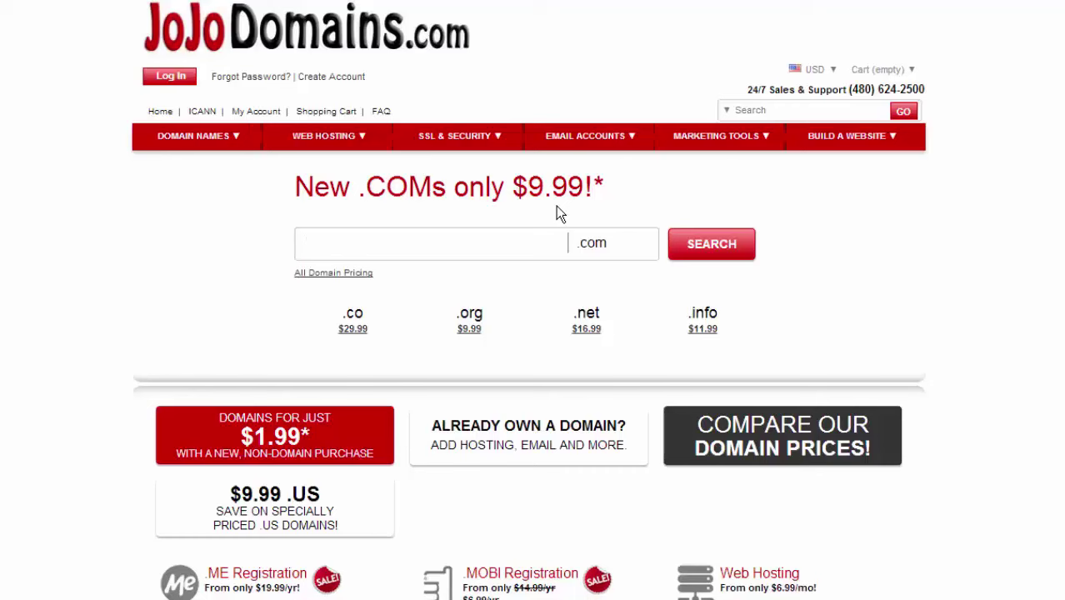
- Log in to My Account and open the details of the managed domain SHIELDYOURCELL.COM
click(259, 114)
click(447, 345)
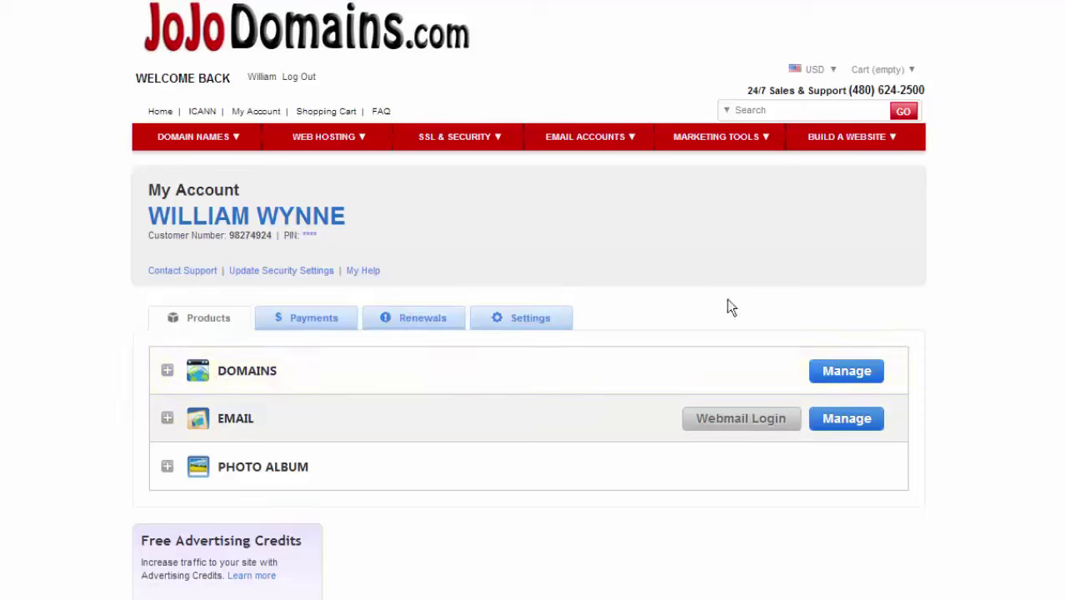
click(846, 373)
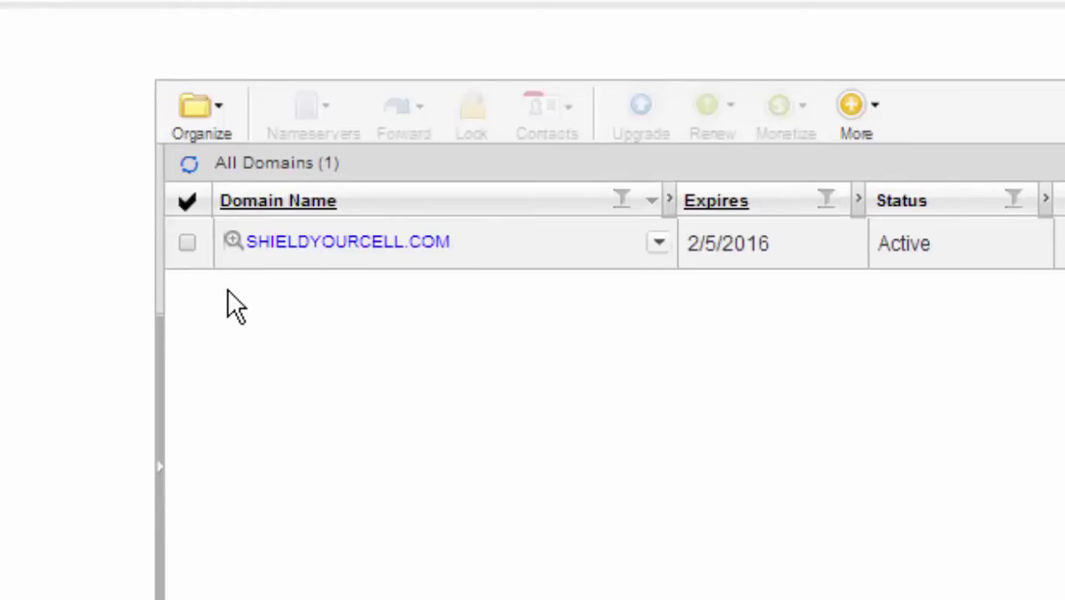
click(317, 246)
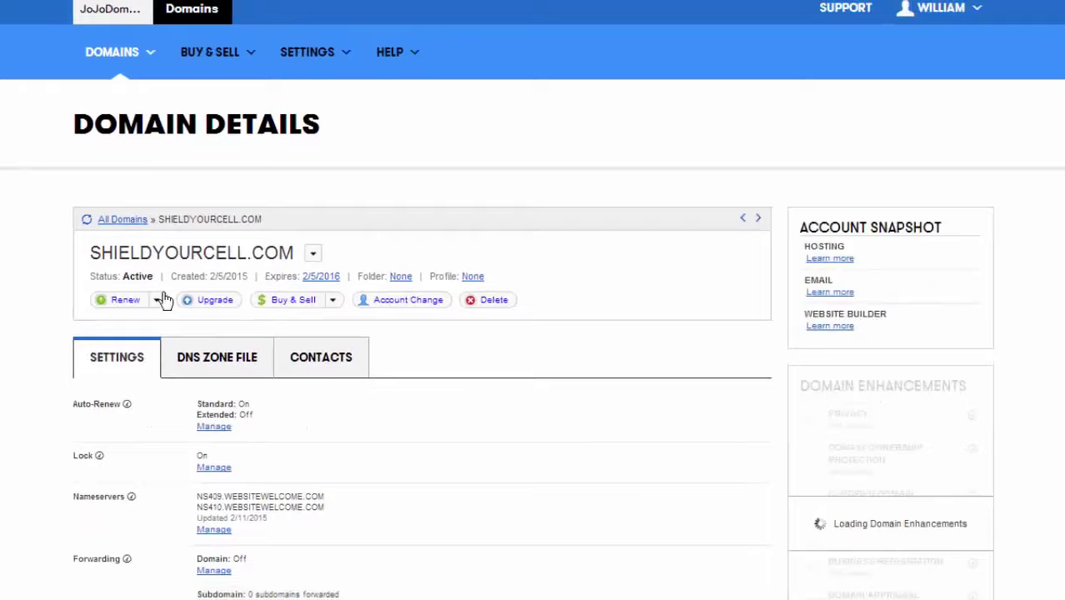
- Find the Forwarding setting of SHIELDYOURCELL.COM and start adding a forwarding address for the domain
scroll(164, 300, down, 3)
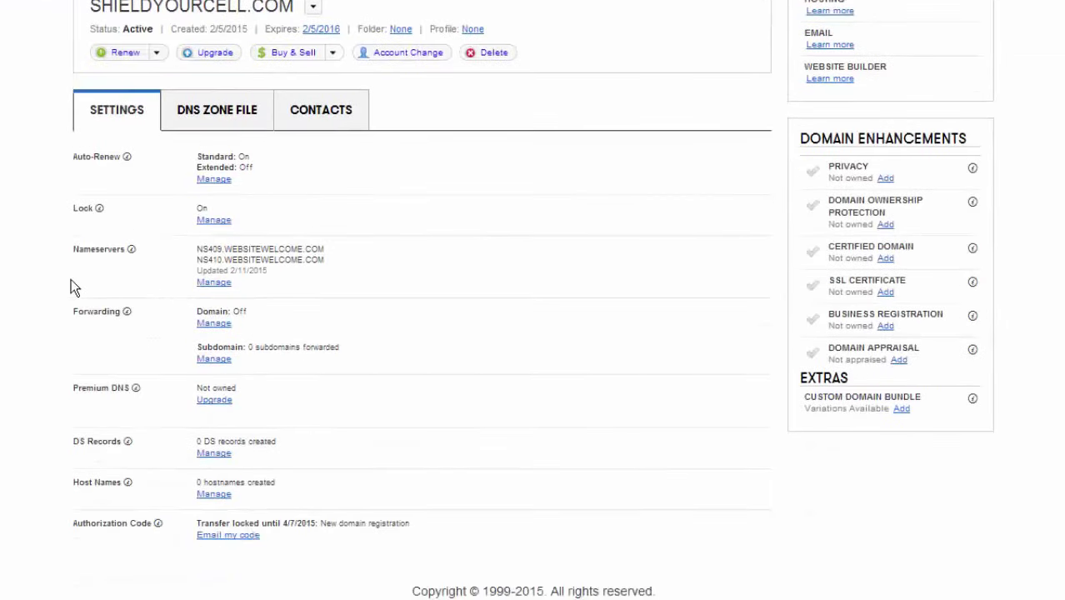
drag(75, 314, 115, 314)
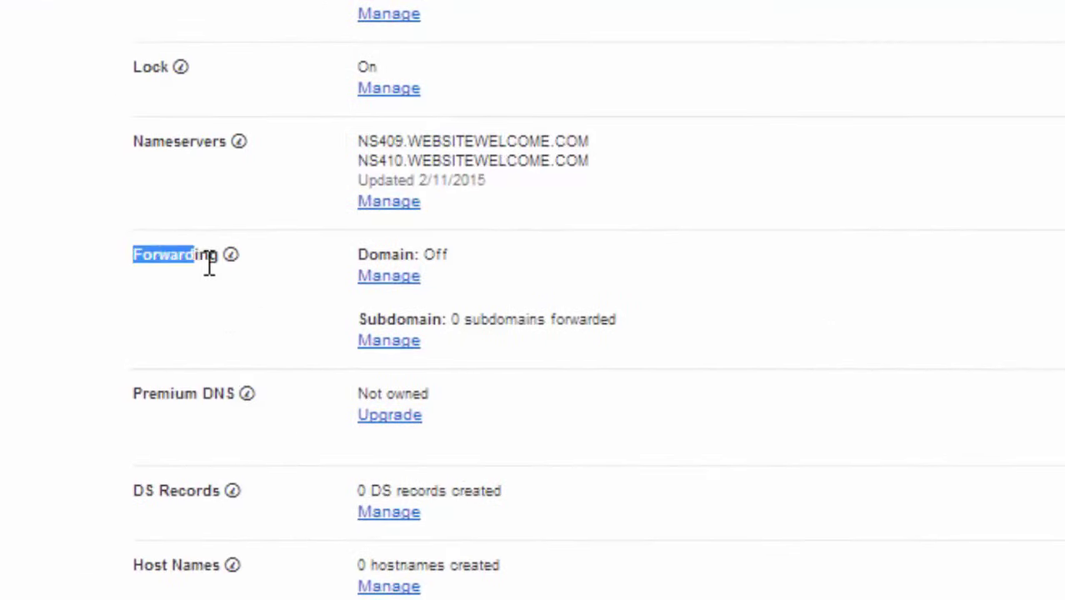
drag(208, 260, 227, 262)
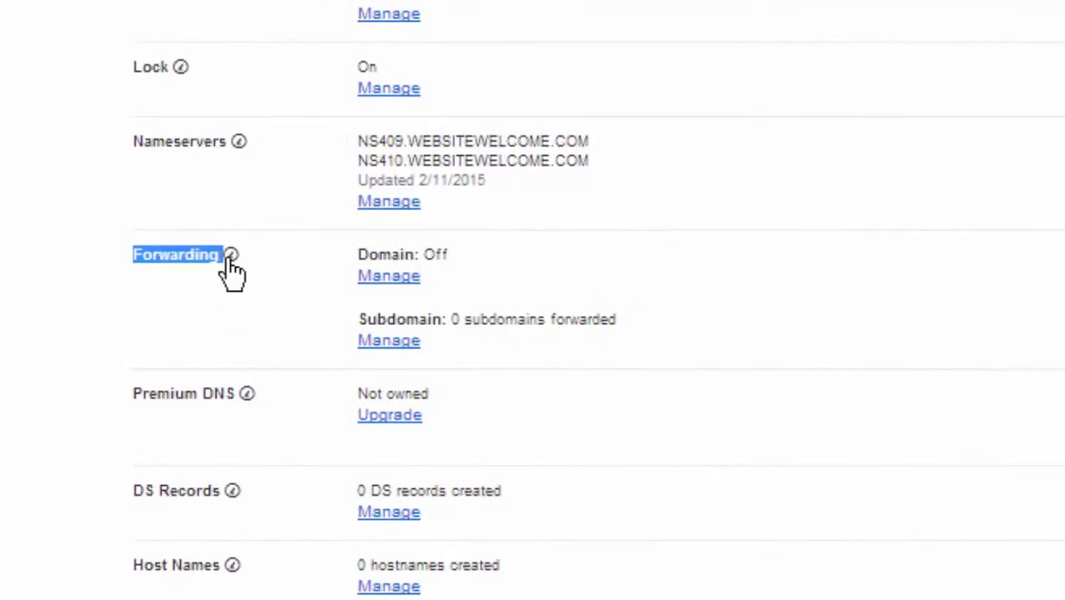
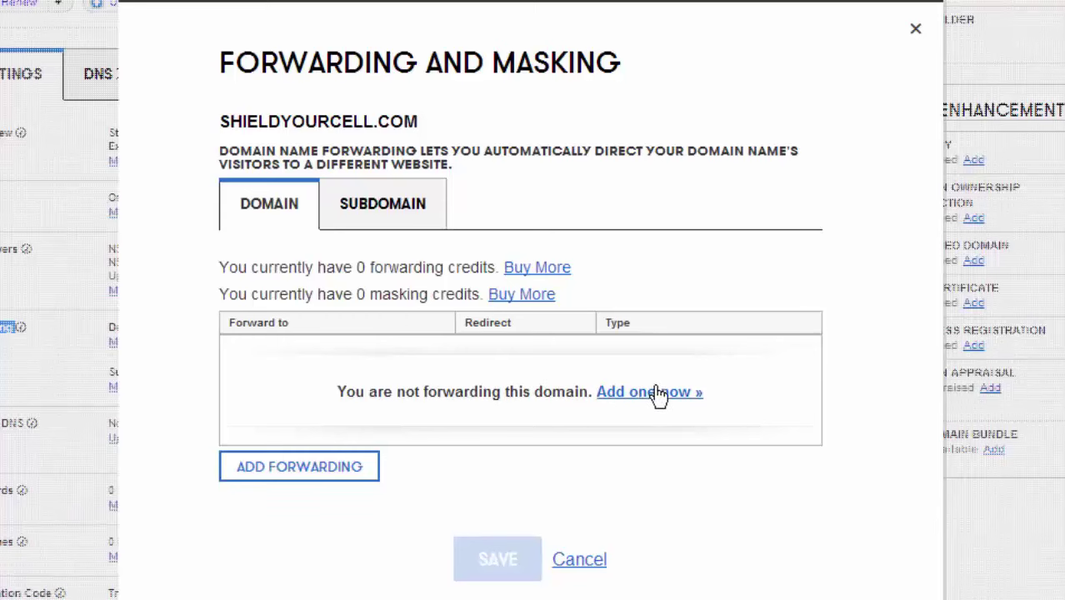
click(658, 399)
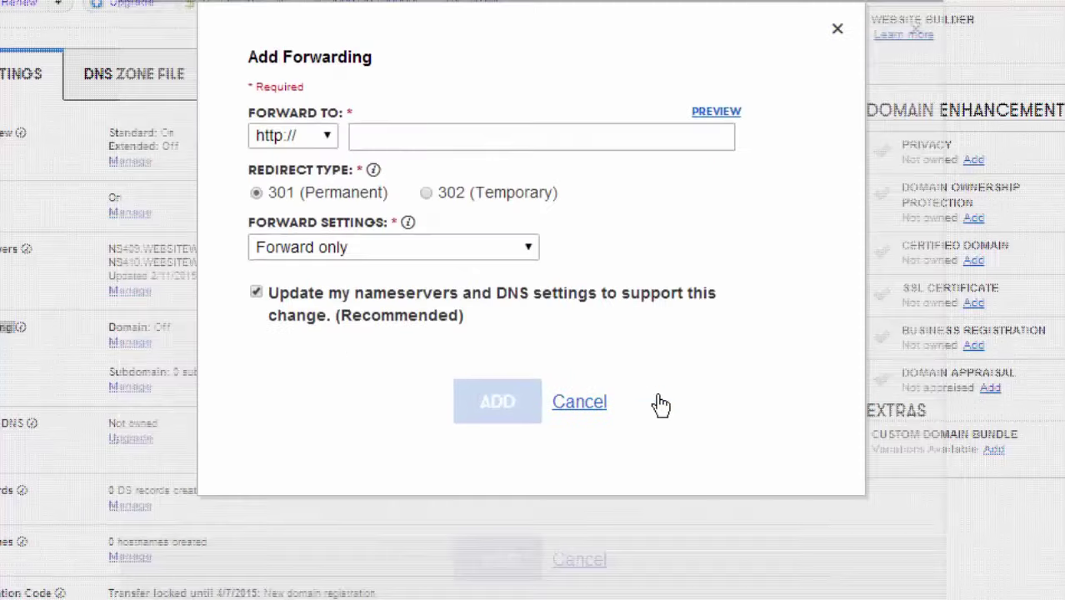
- Enter leadcapturepageboss.com/qs1.php?user=username as the forwarding address, with 301 (Permanent) as the redirect type
click(387, 168)
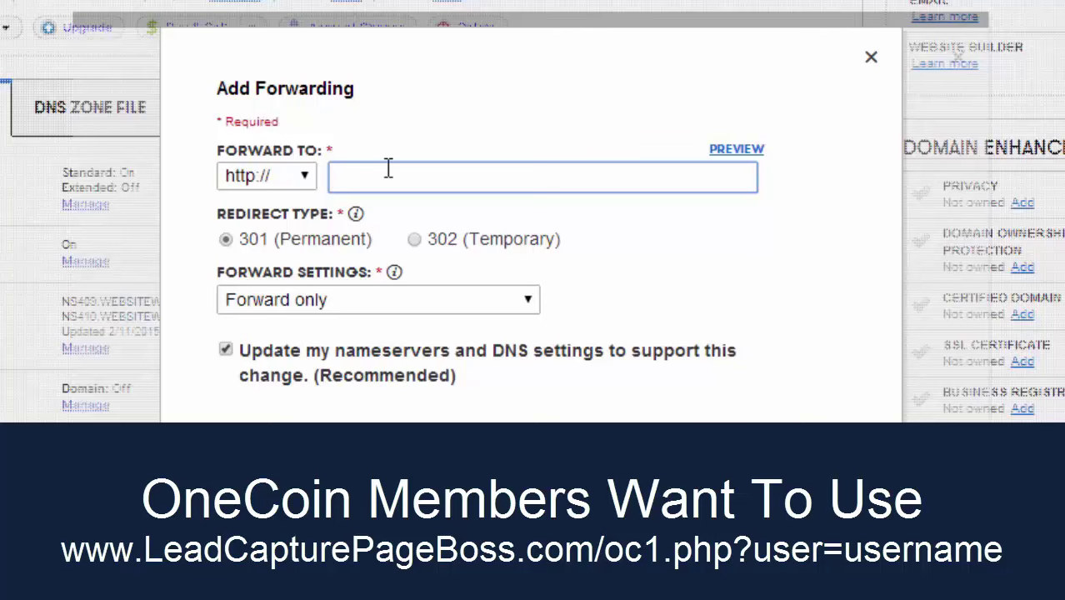
text(leadcaptu)
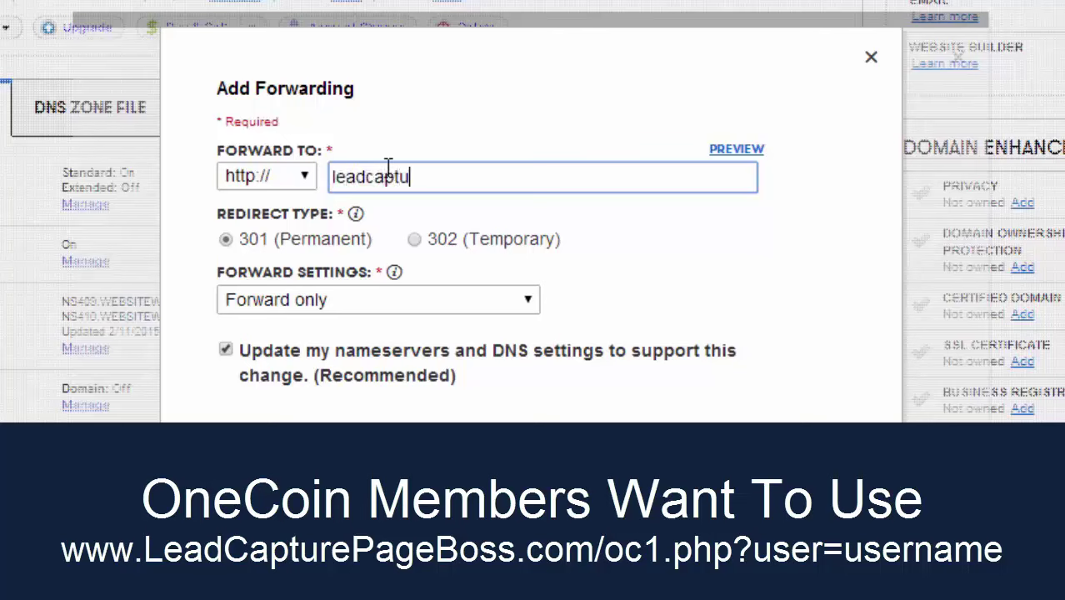
text(repageboss.co)
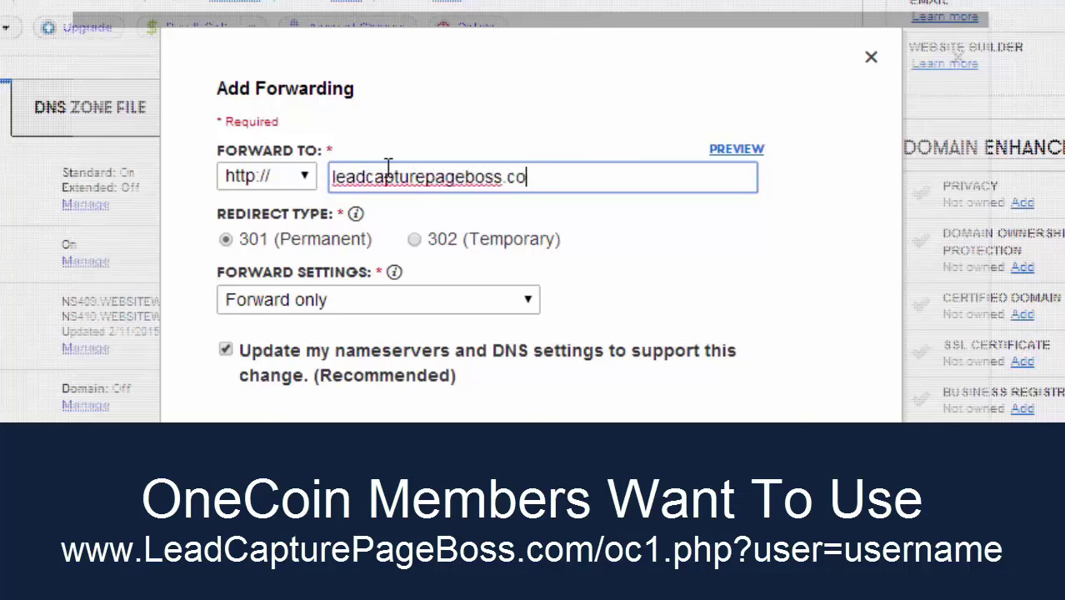
text(m/qs1)
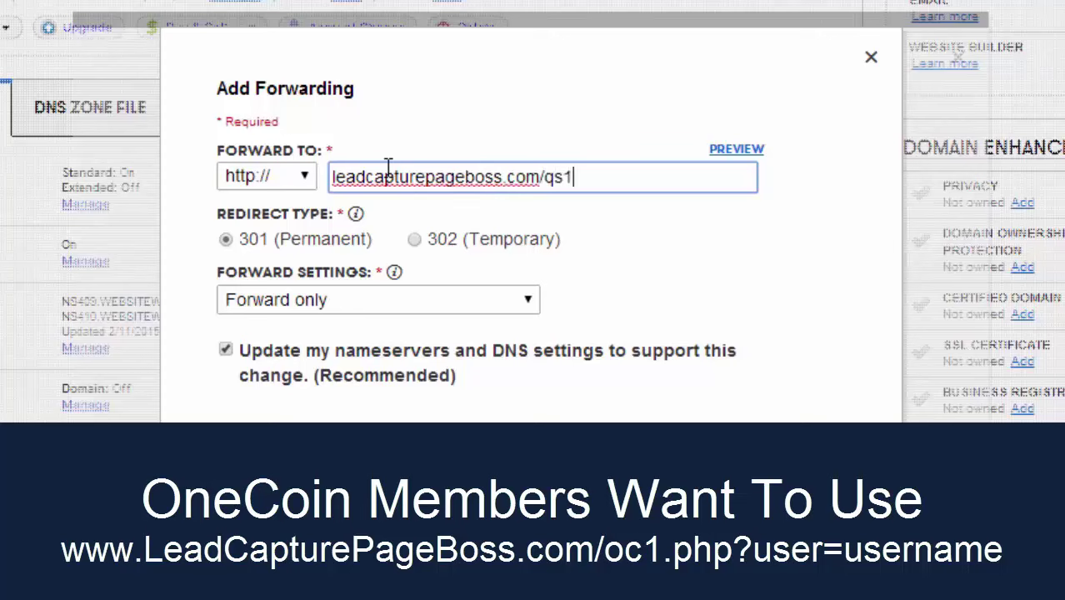
text(.php?user=)
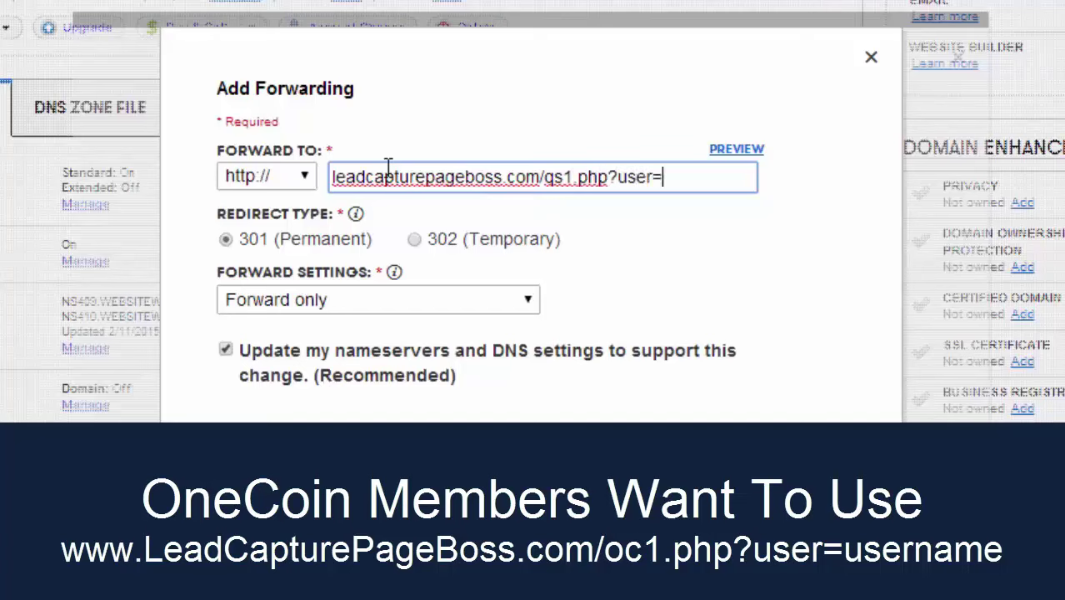
text(username)
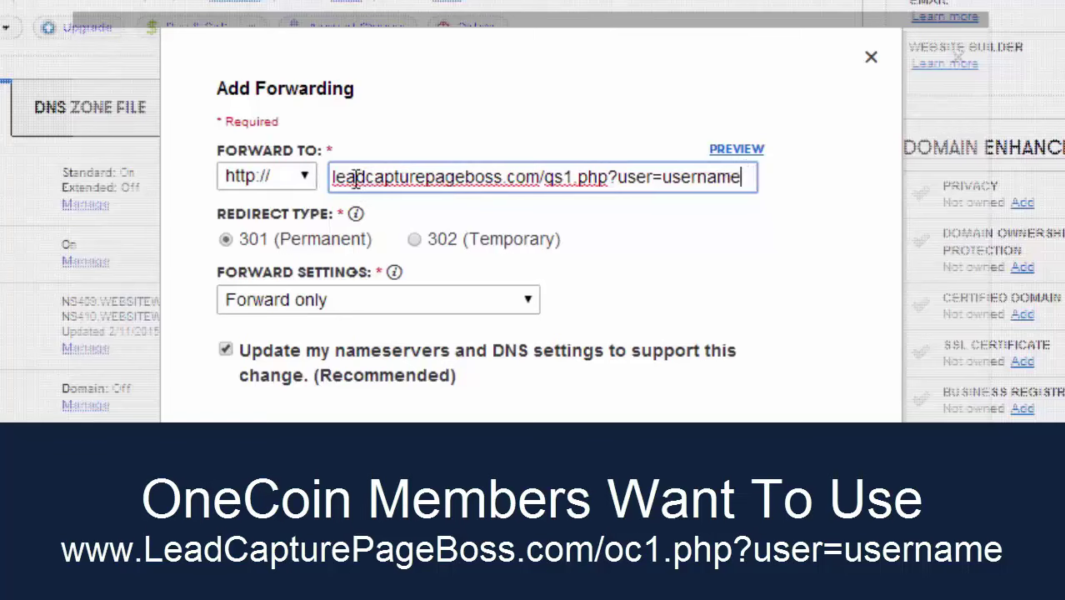
double_click(439, 177)
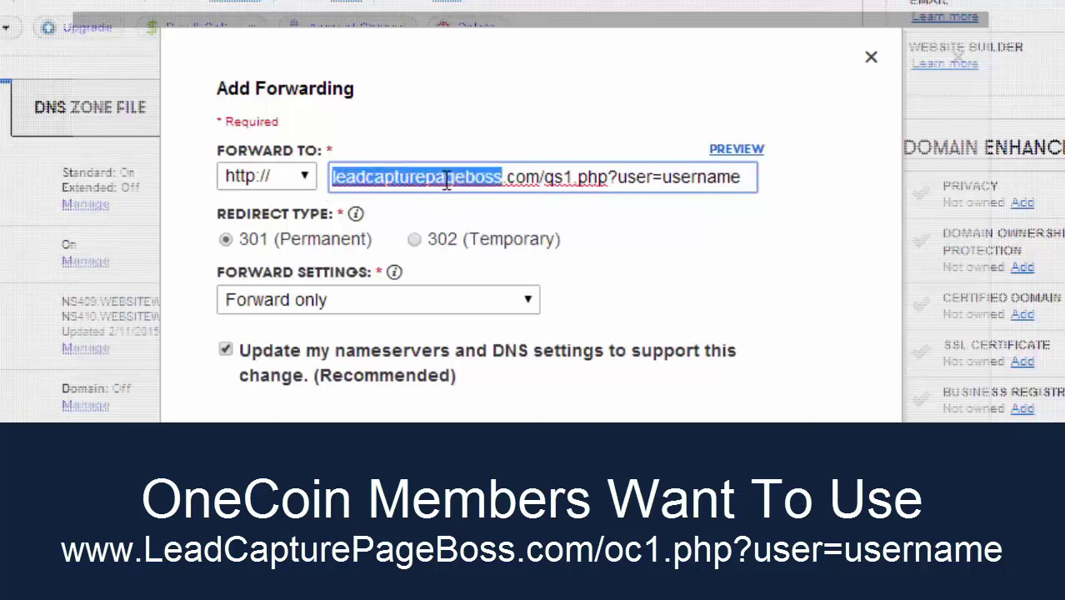
drag(738, 177, 321, 218)
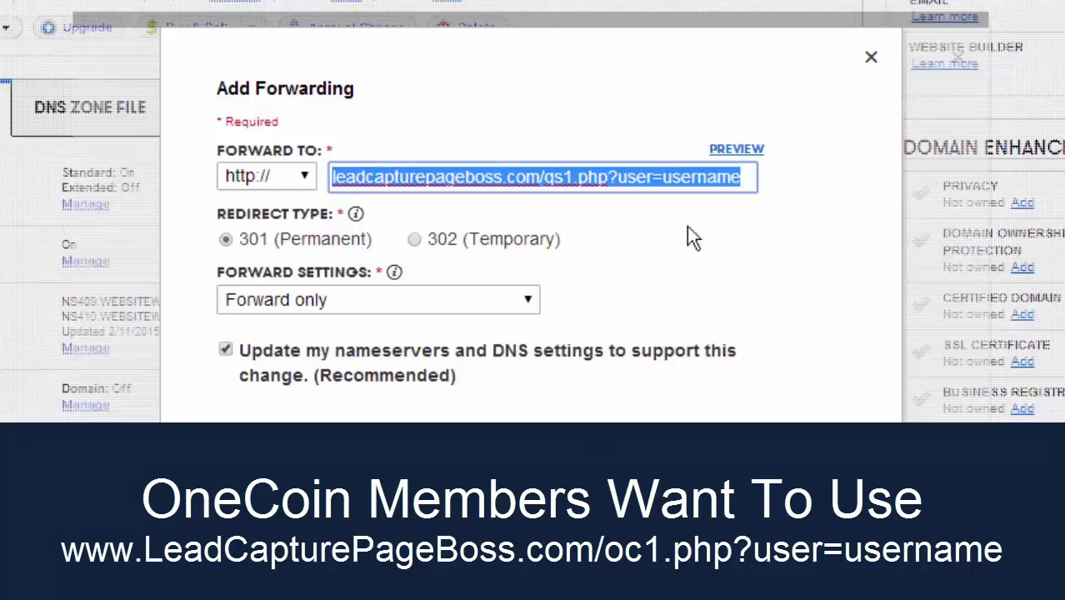
click(633, 250)
click(226, 240)
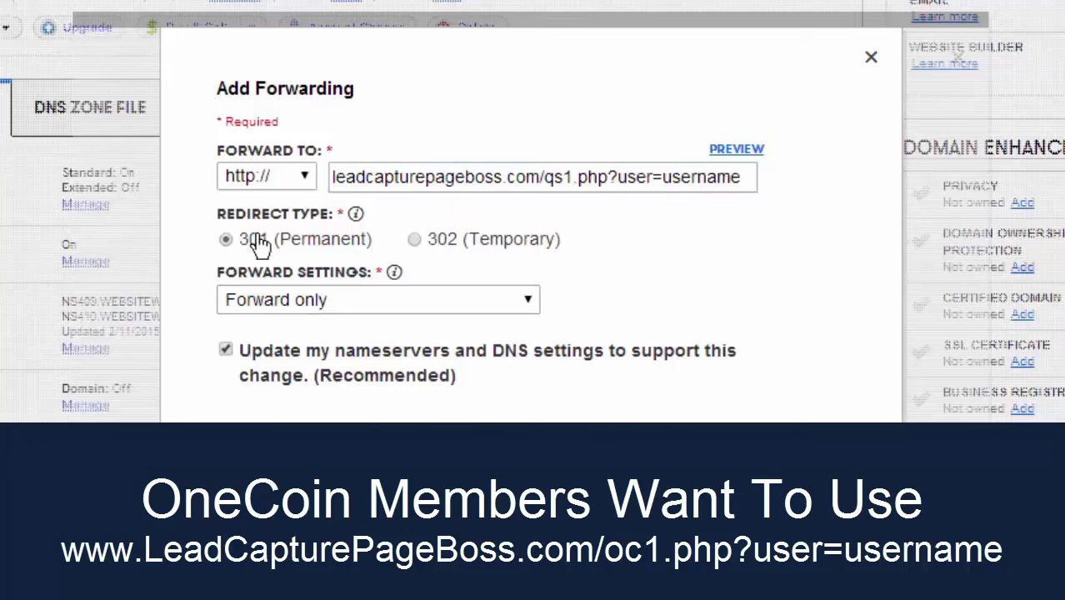
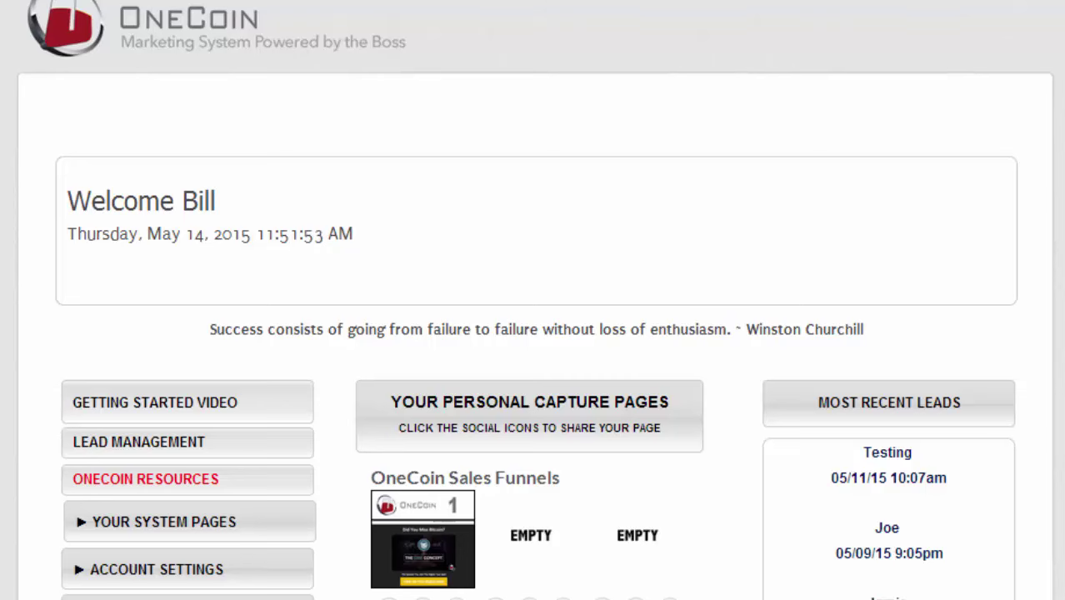
- Go from the marketing system dashboard to the OneCoin team resources and open the Team Guidebook
scroll(533, 334, down, 2)
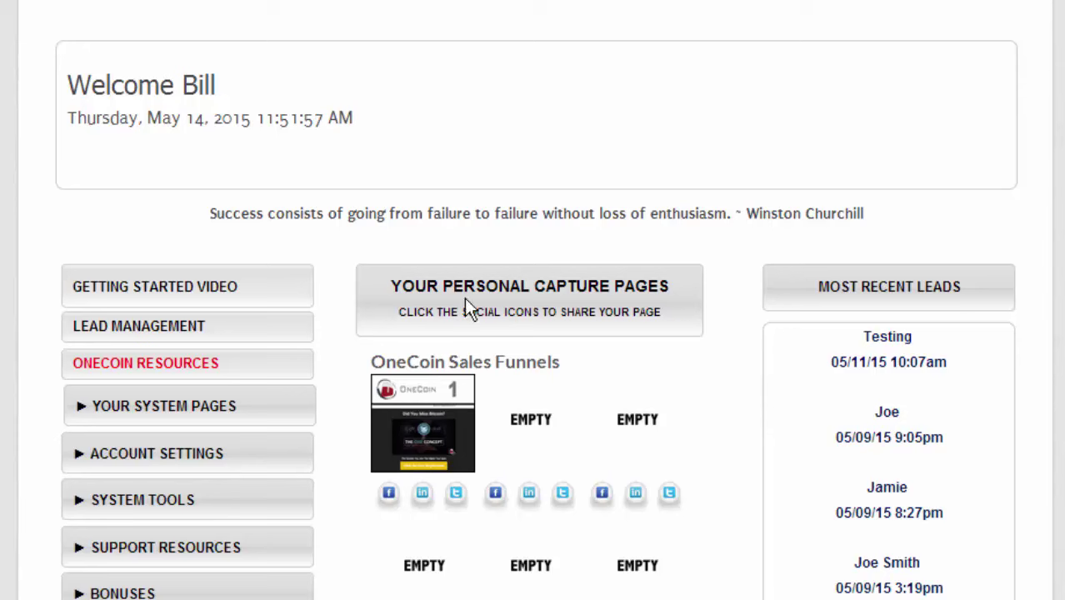
click(137, 374)
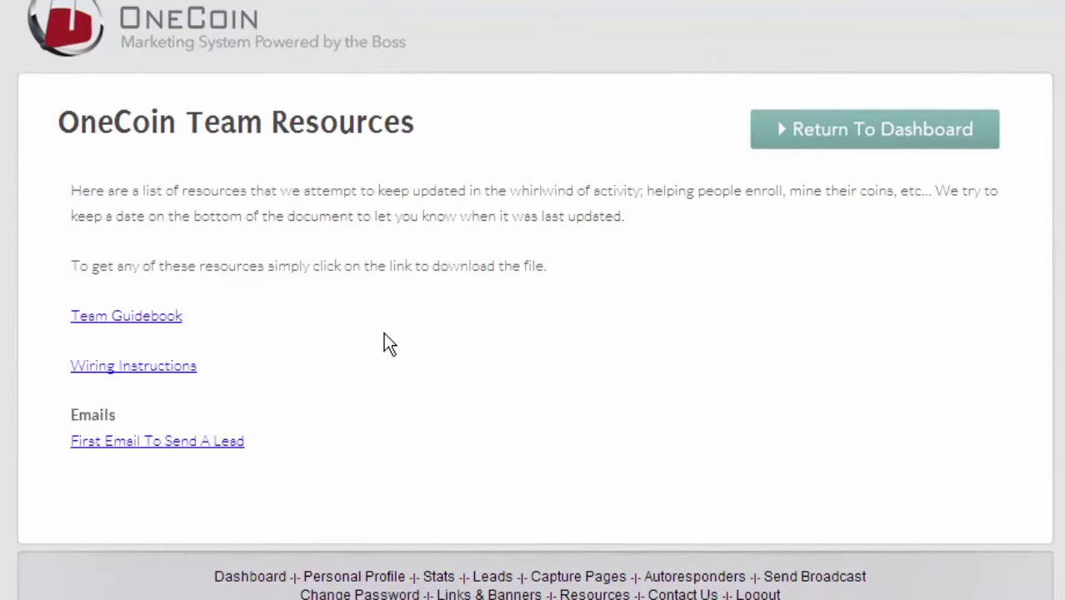
scroll(383, 332, down, 1)
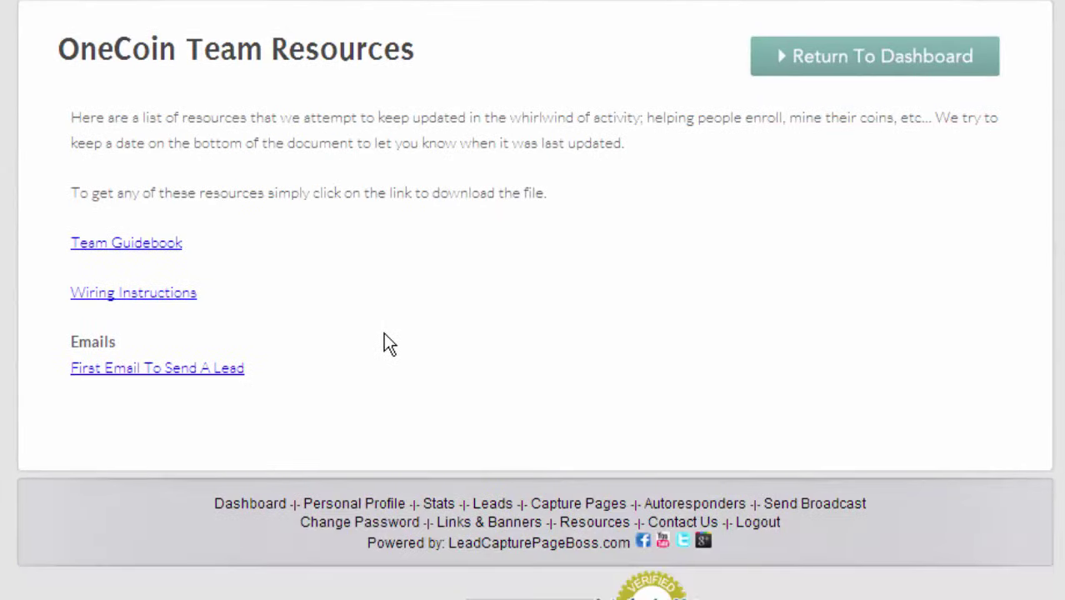
click(135, 241)
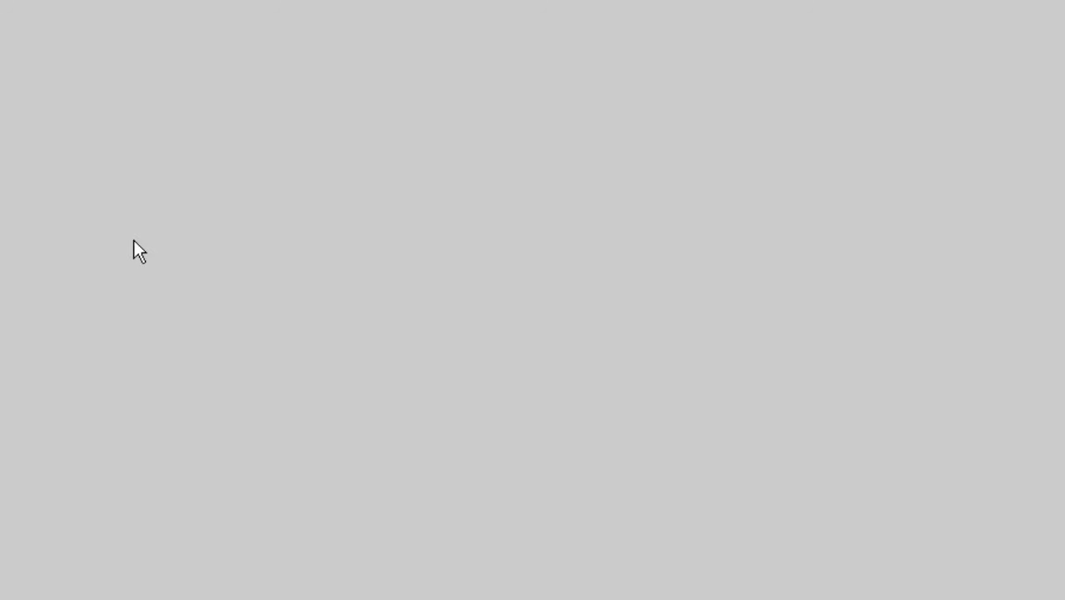
- Read the guidebook's contents list and Step 1 on signing up for the free marketing system
scroll(610, 408, down, 5)
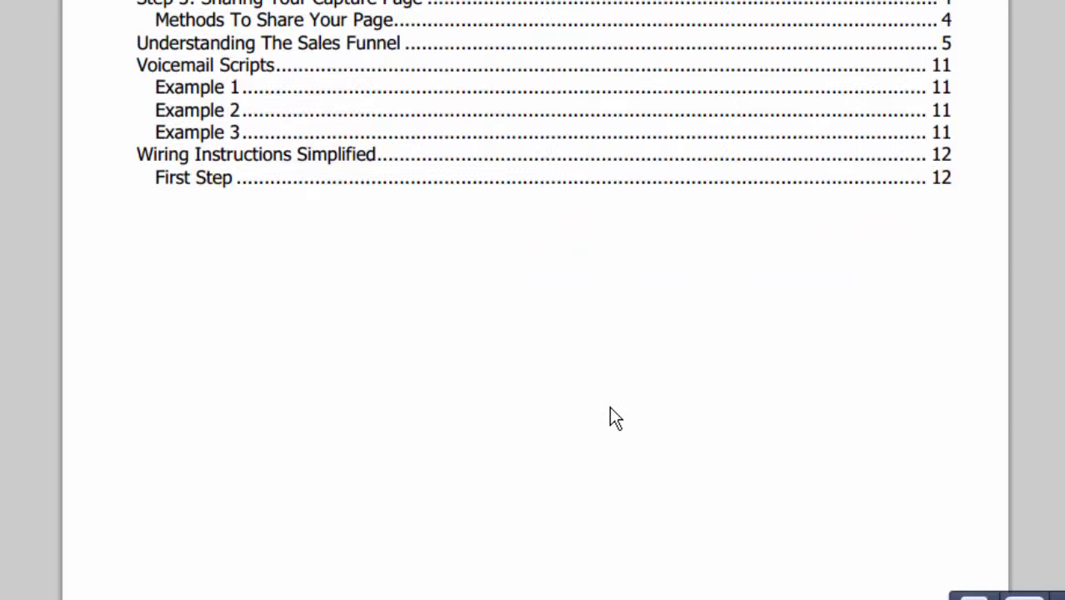
scroll(609, 409, down, 5)
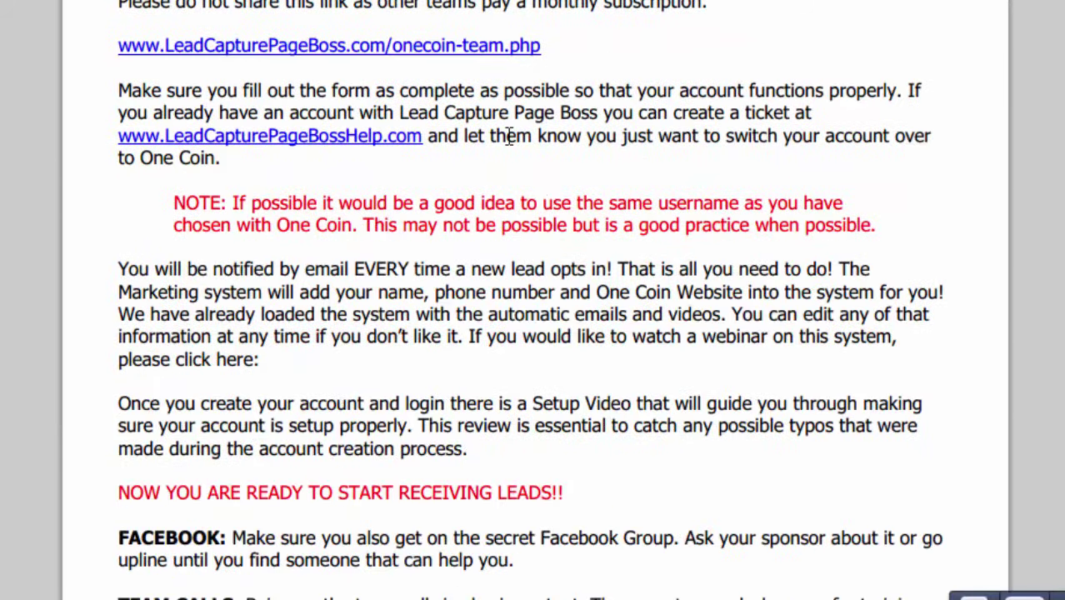
scroll(611, 412, up, 1)
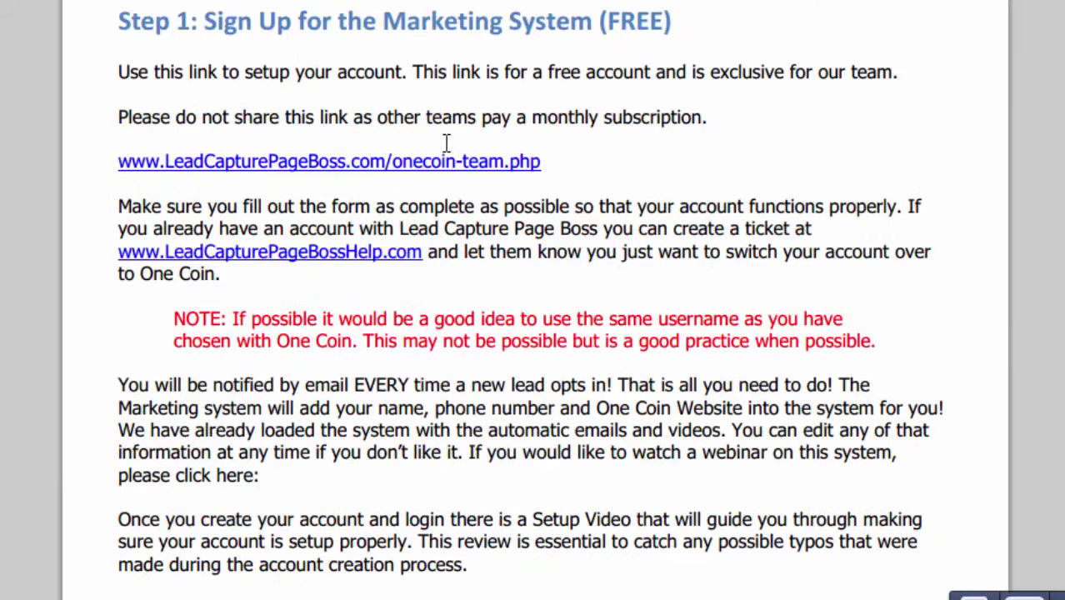
scroll(404, 288, down, 6)
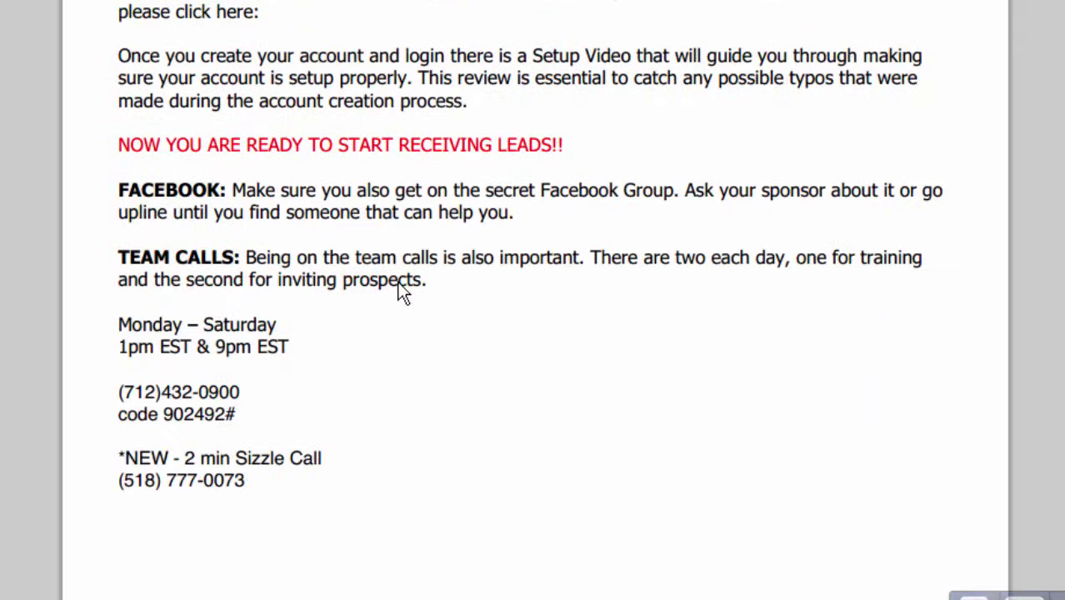
scroll(402, 292, up, 1)
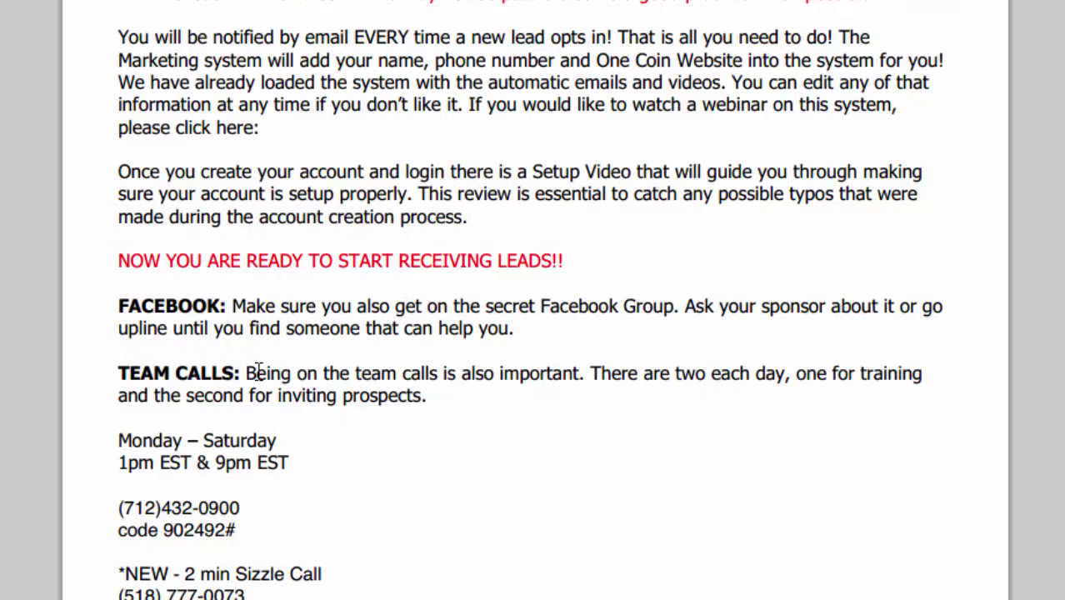
scroll(260, 371, down, 3)
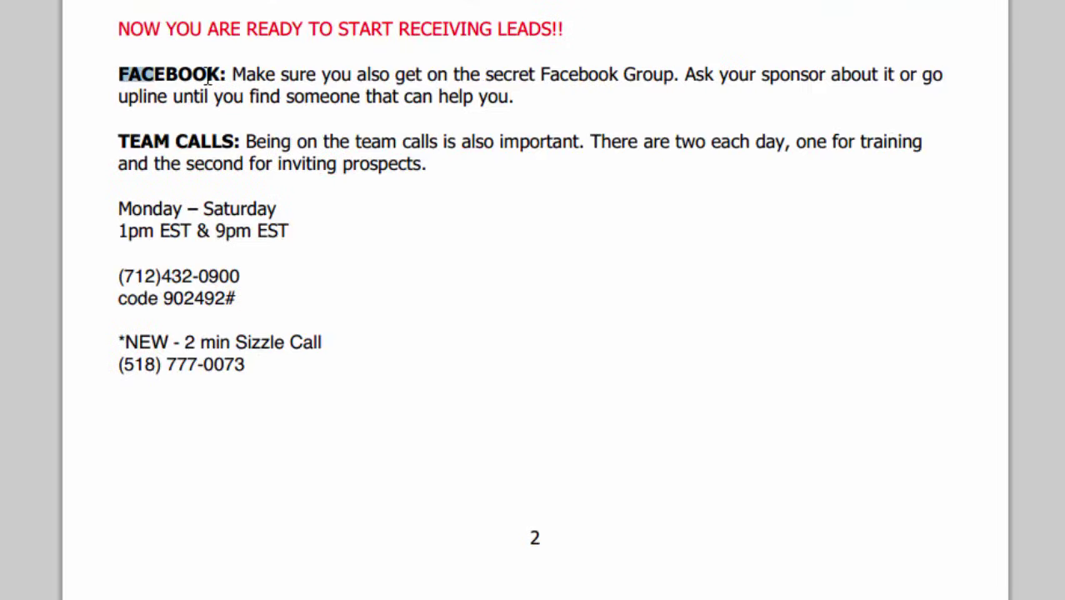
- Highlight the guidebook's Facebook group advice and the team call schedule with its dial-in details while reading them
drag(231, 75, 543, 104)
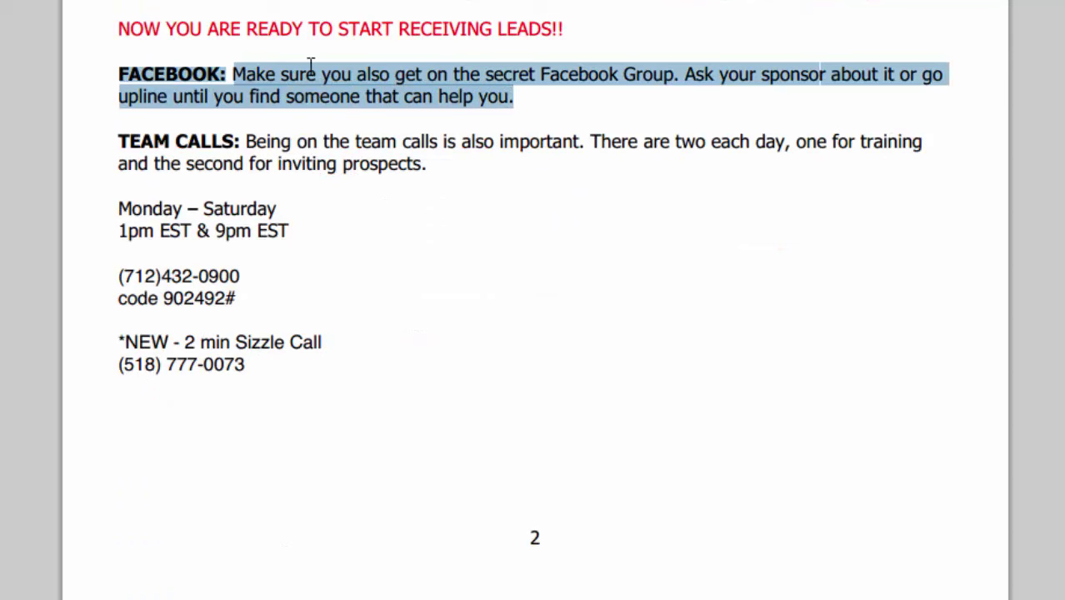
click(275, 70)
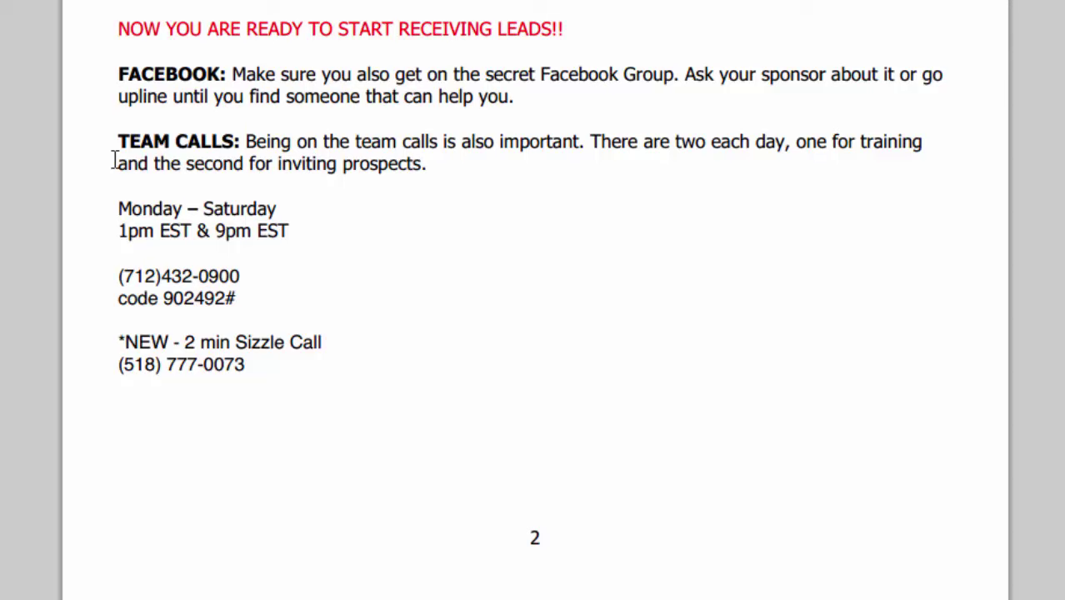
drag(233, 75, 664, 97)
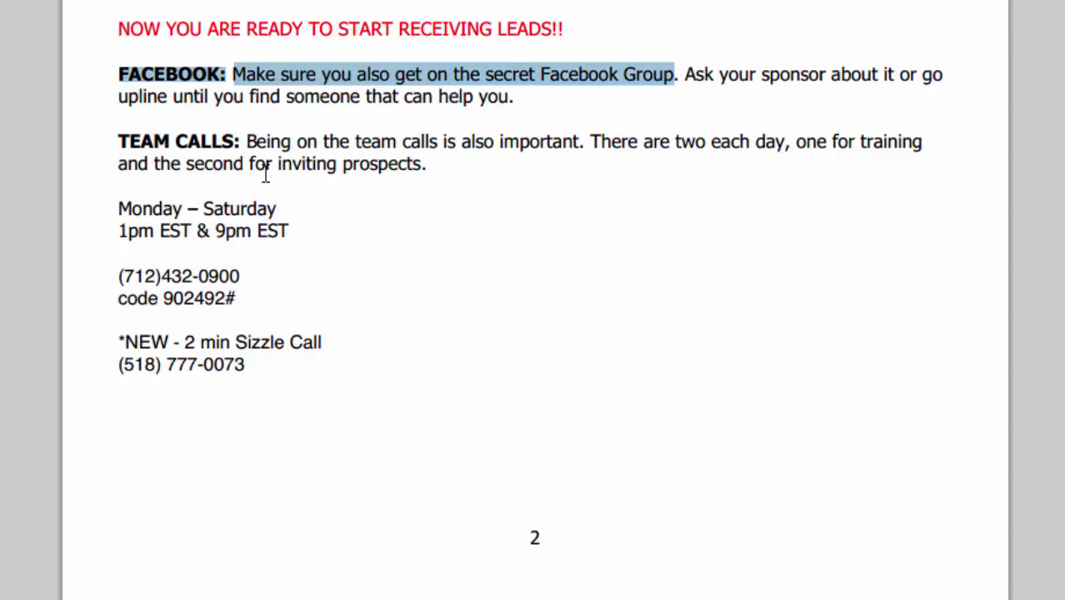
drag(116, 137, 281, 388)
click(232, 301)
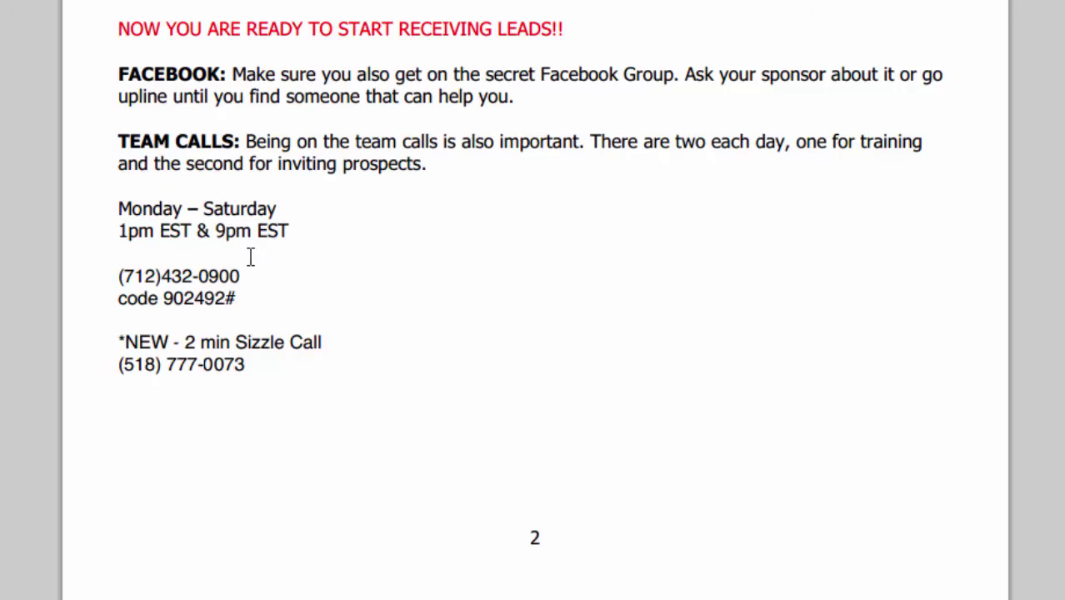
drag(119, 276, 237, 300)
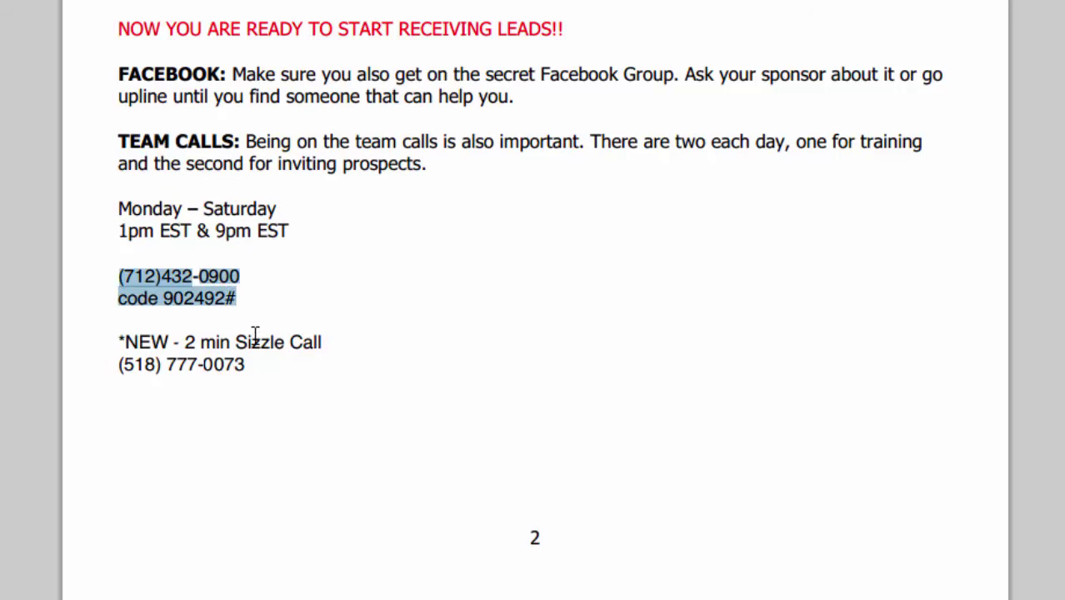
- Skim the guidebook's further pages on domain names, traffic services, lead follow-up scripts and the sample email
scroll(267, 376, down, 10)
scroll(267, 376, down, 15)
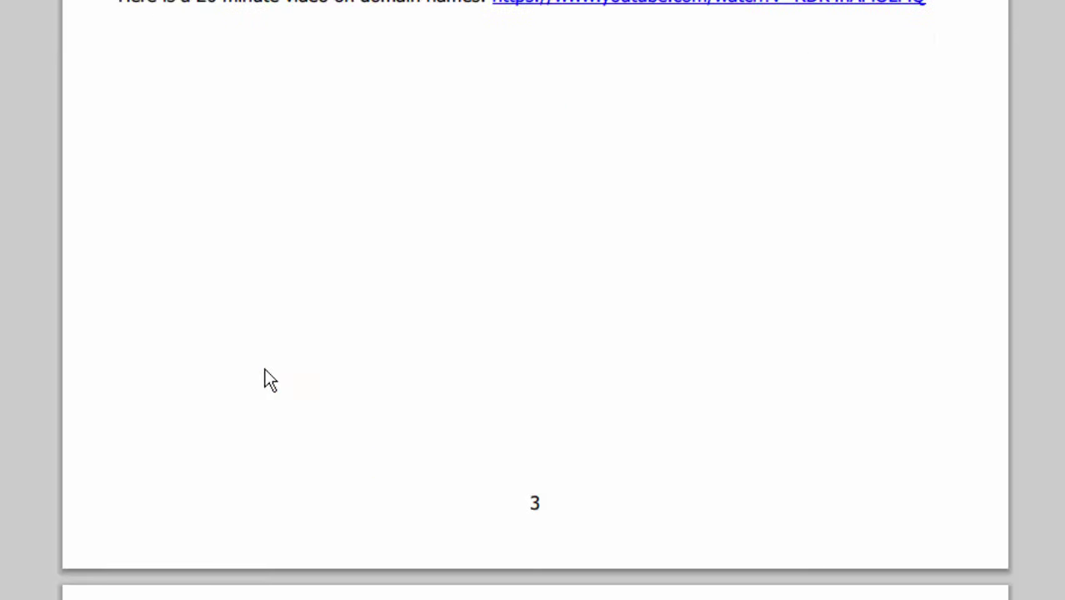
scroll(266, 379, down, 15)
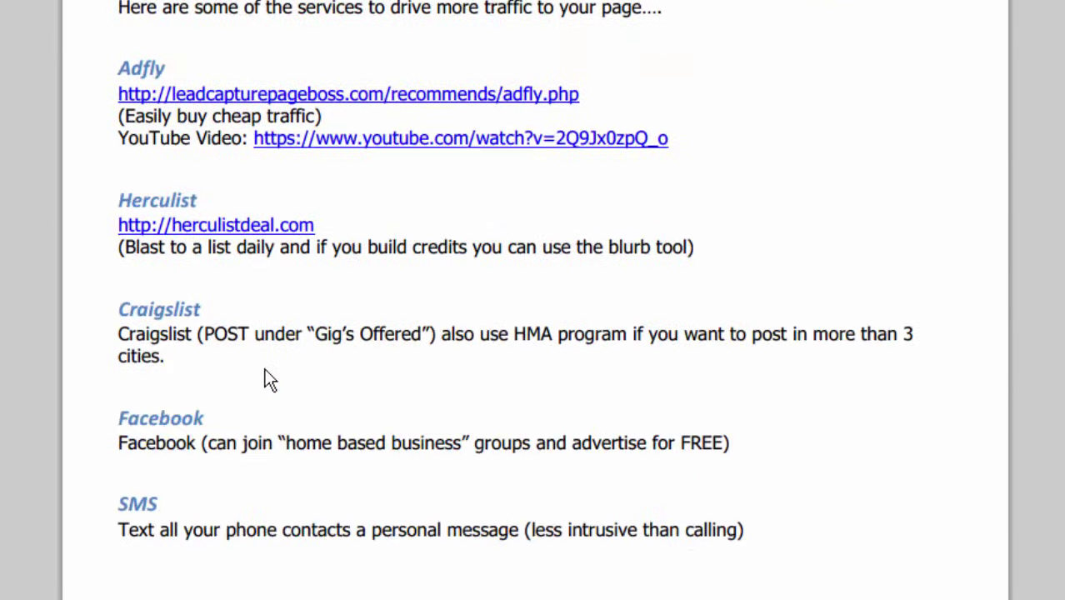
scroll(268, 379, down, 15)
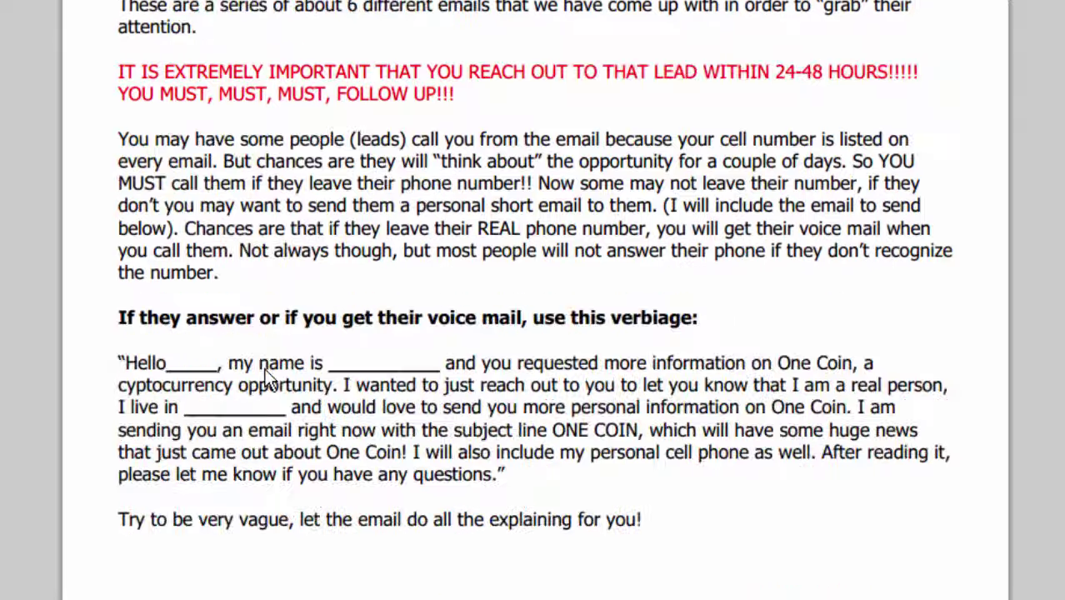
scroll(269, 379, down, 15)
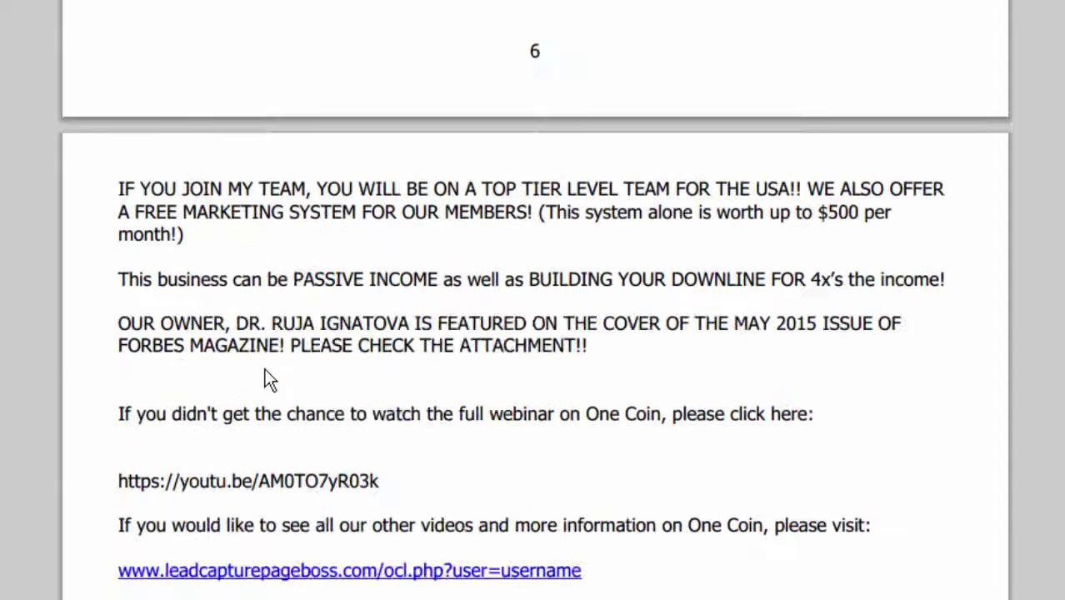
scroll(268, 379, down, 5)
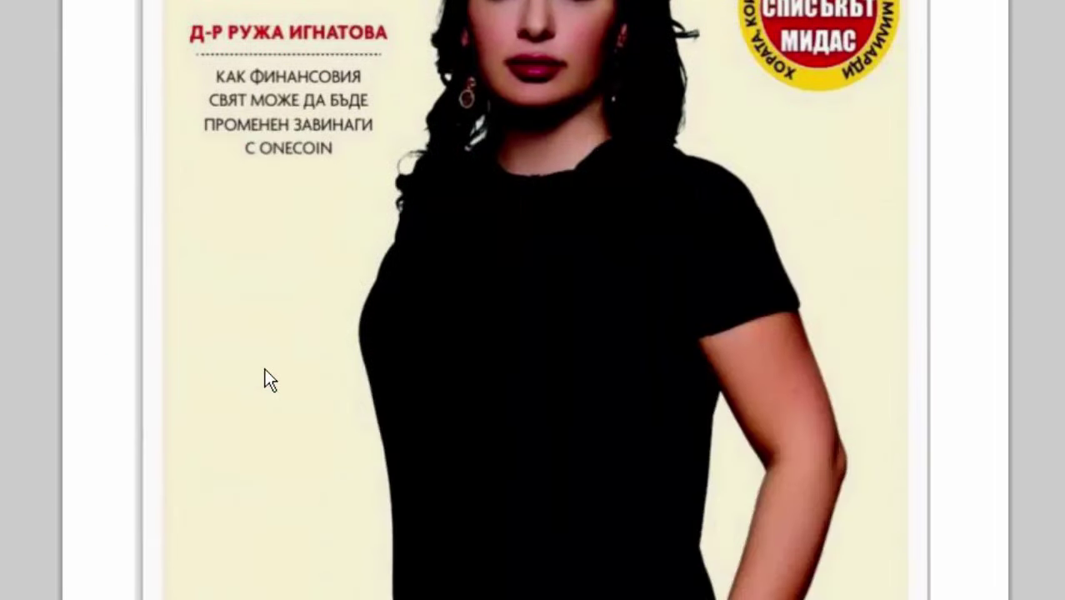
- Skim the guidebook's follow-up emails, voicemail scripts and wiring instructions, return to its contents list, and close the guidebook
scroll(268, 379, down, 15)
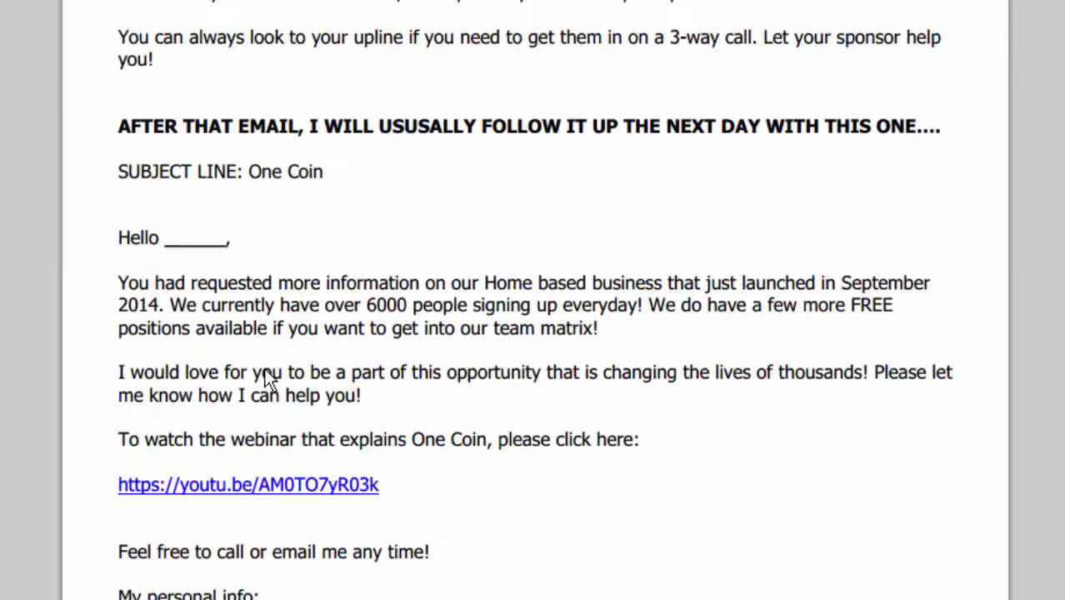
scroll(268, 379, down, 5)
scroll(268, 379, down, 20)
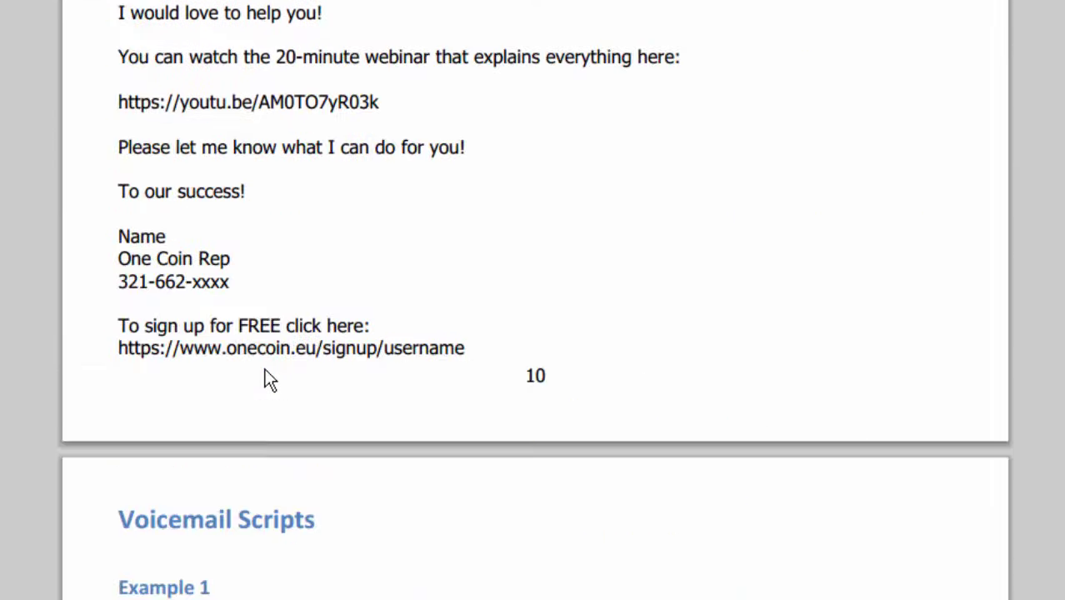
scroll(268, 379, down, 20)
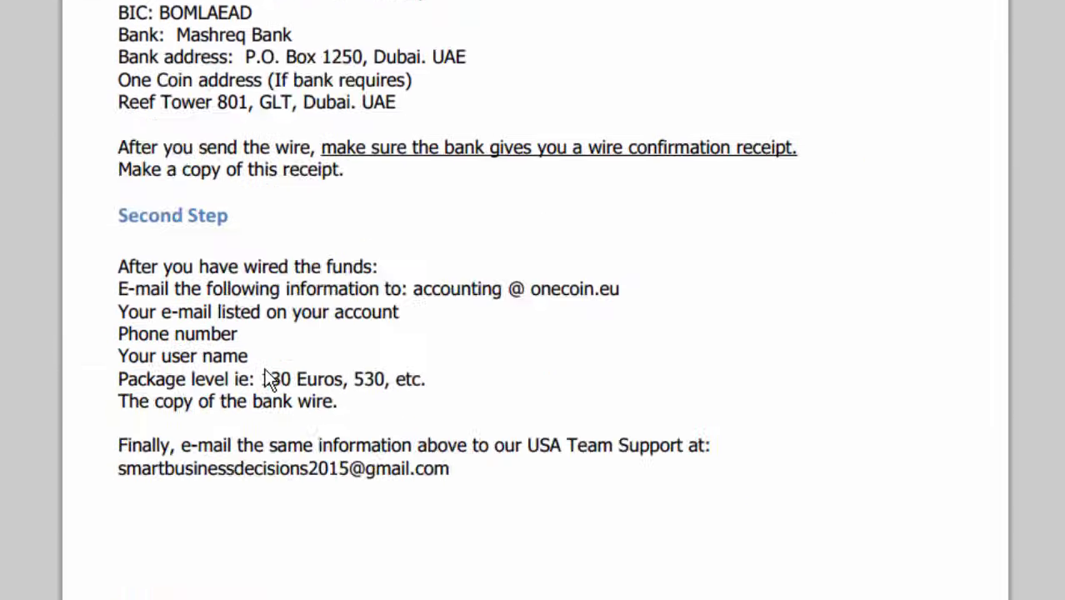
scroll(268, 379, up, 10)
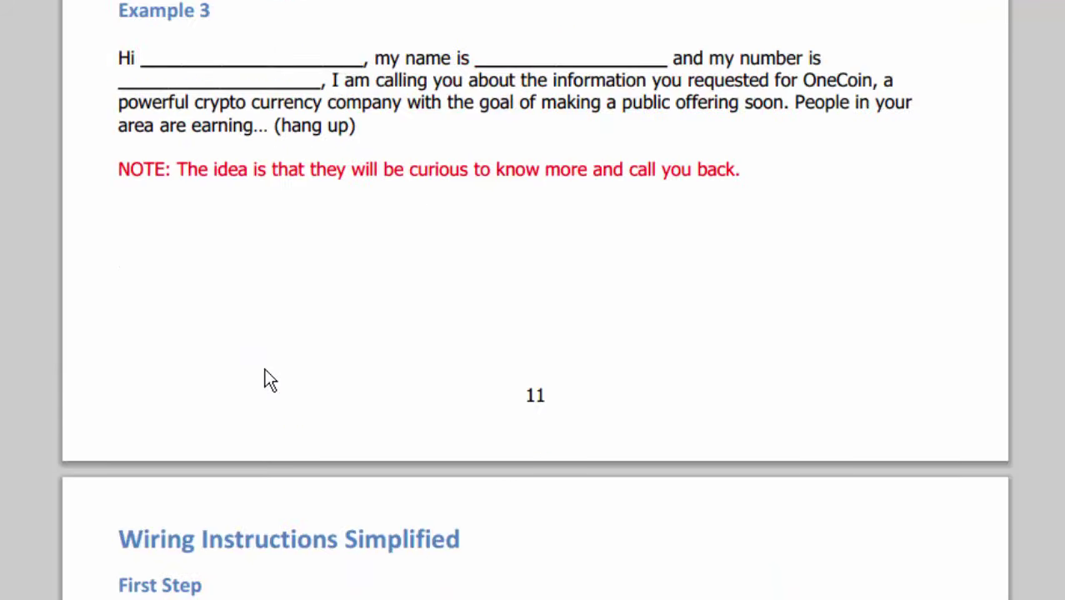
scroll(269, 379, up, 20)
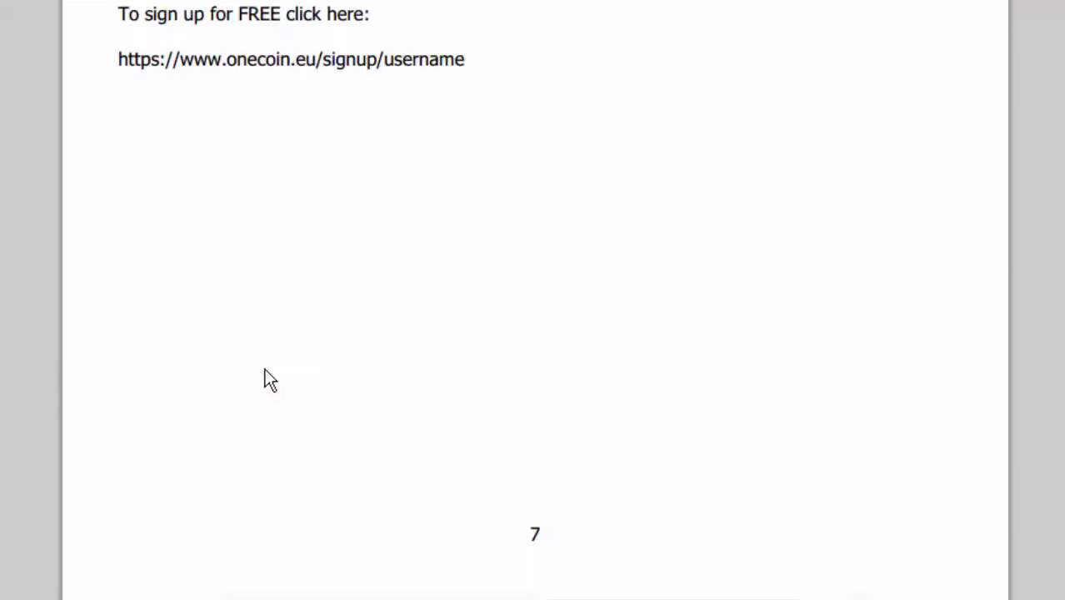
scroll(269, 380, up, 20)
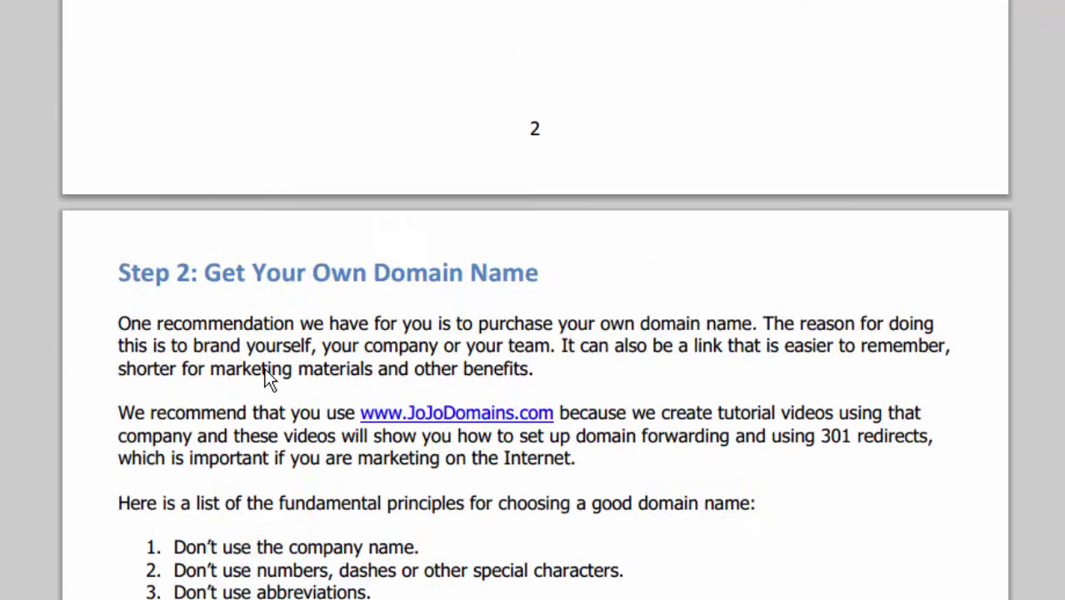
scroll(268, 379, up, 10)
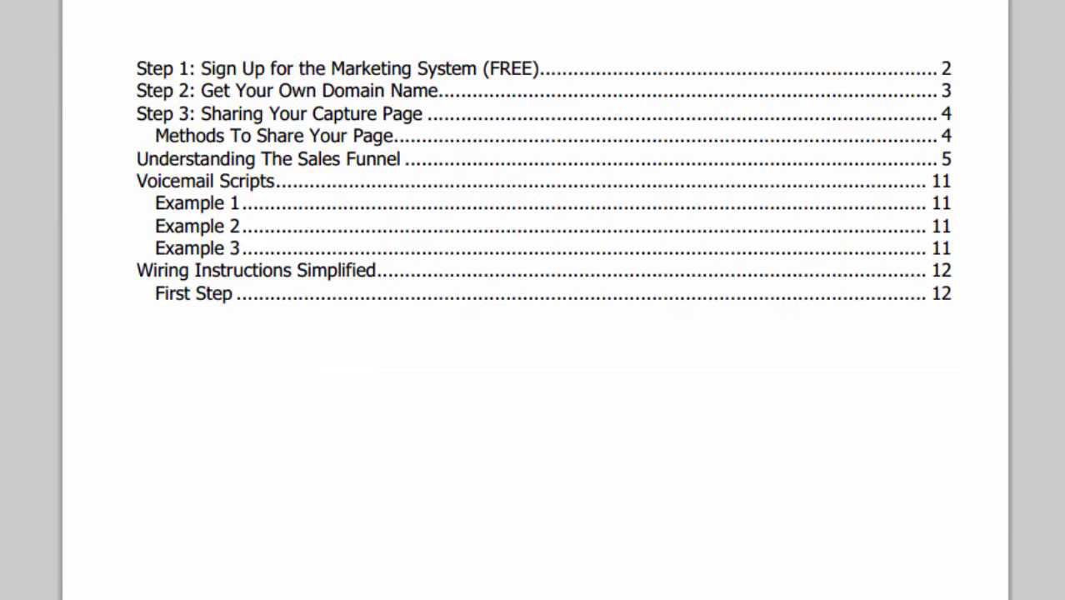
key(ctrl+w)
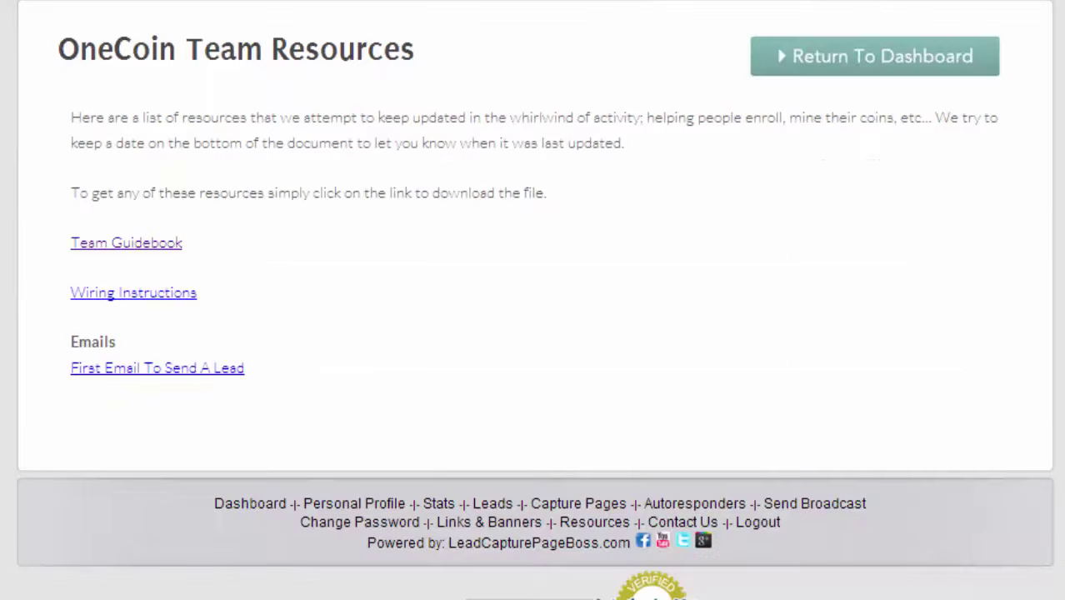
- Return to the dashboard and open Lead Management to review the contact list and the actions available for each lead
click(975, 59)
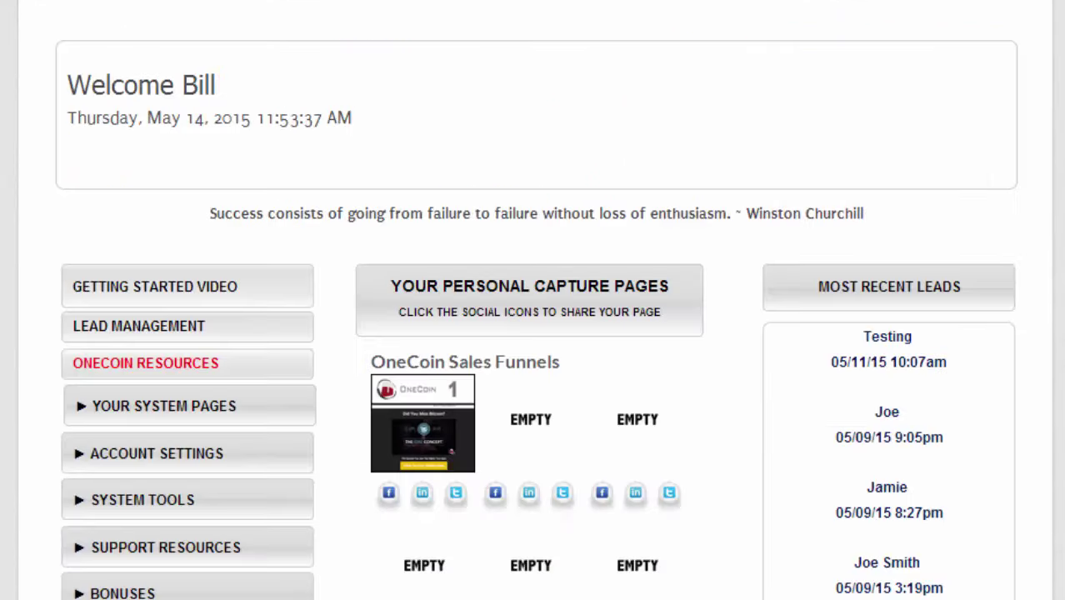
scroll(532, 333, down, 3)
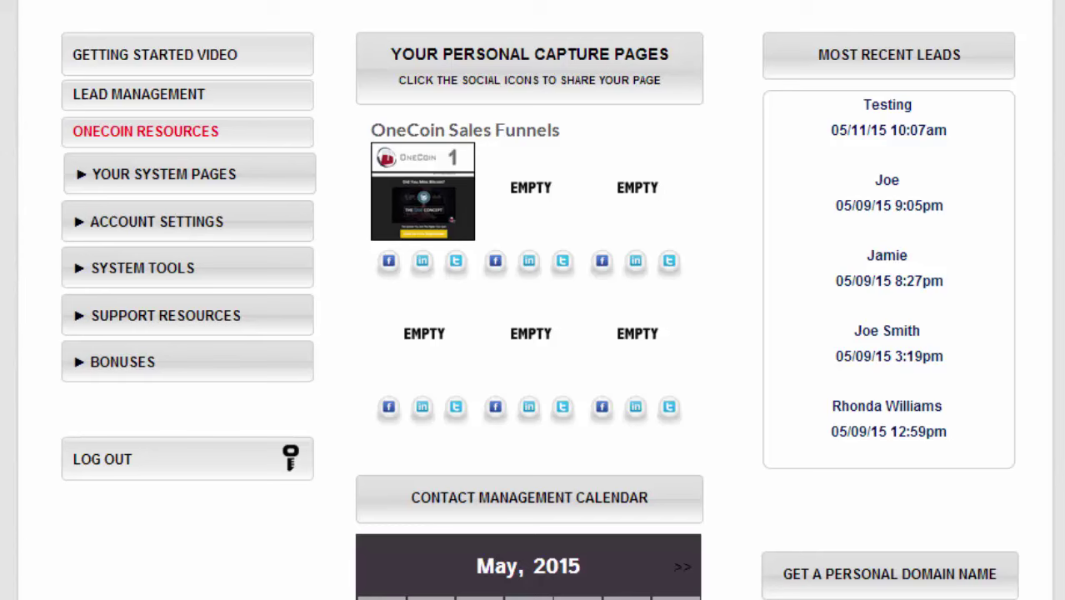
click(151, 101)
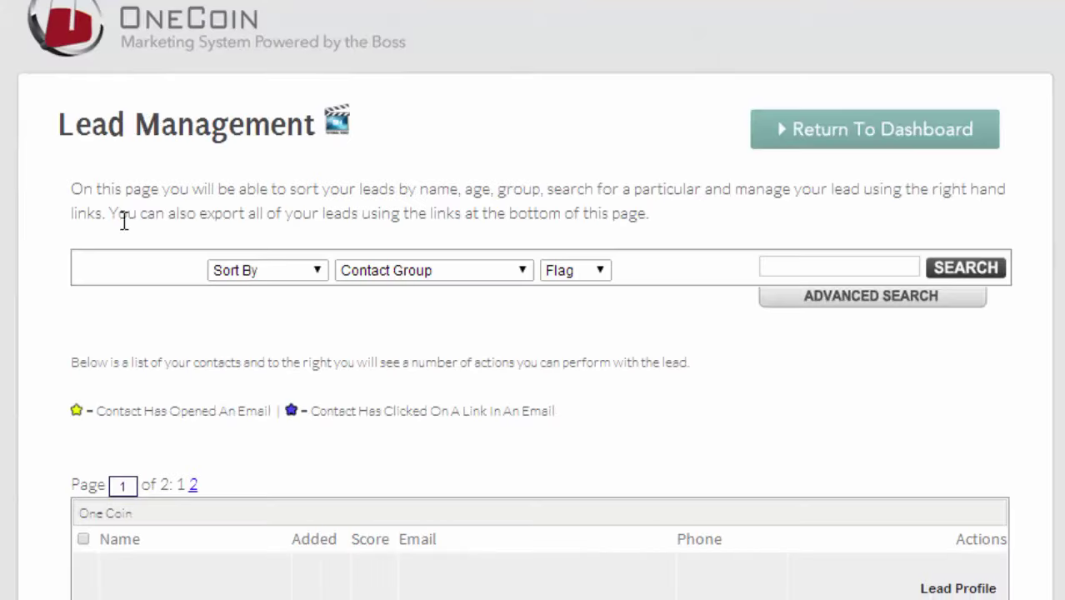
scroll(18, 255, down, 4)
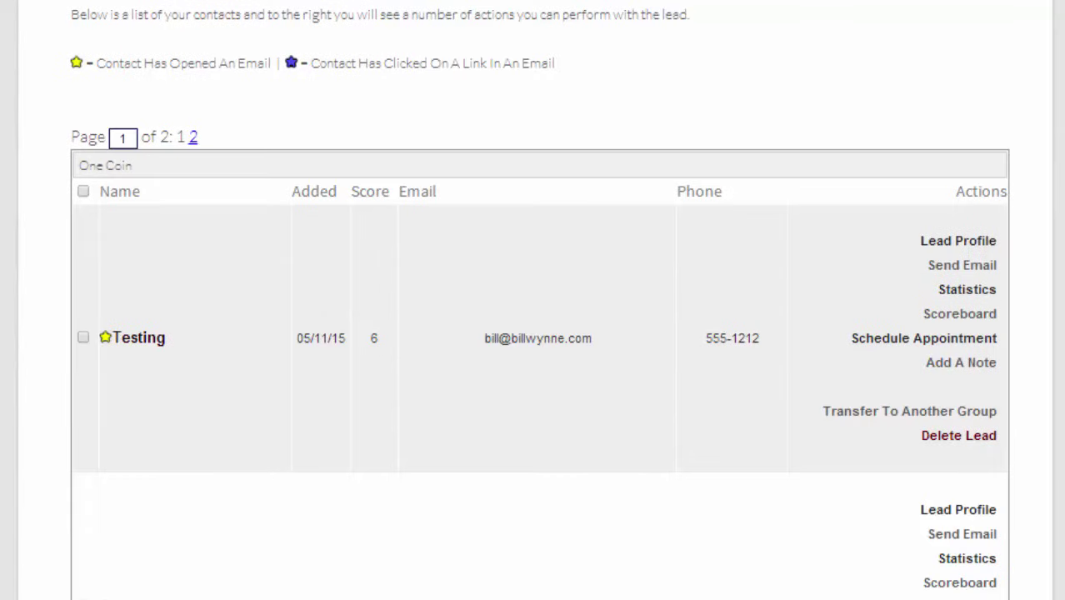
scroll(37, 259, down, 4)
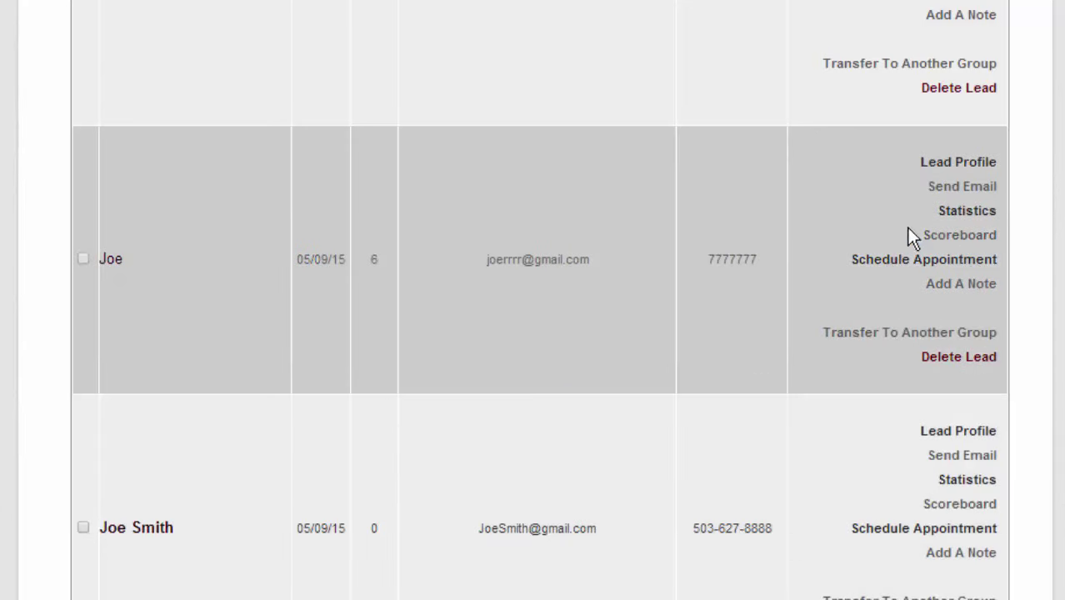
scroll(905, 290, up, 10)
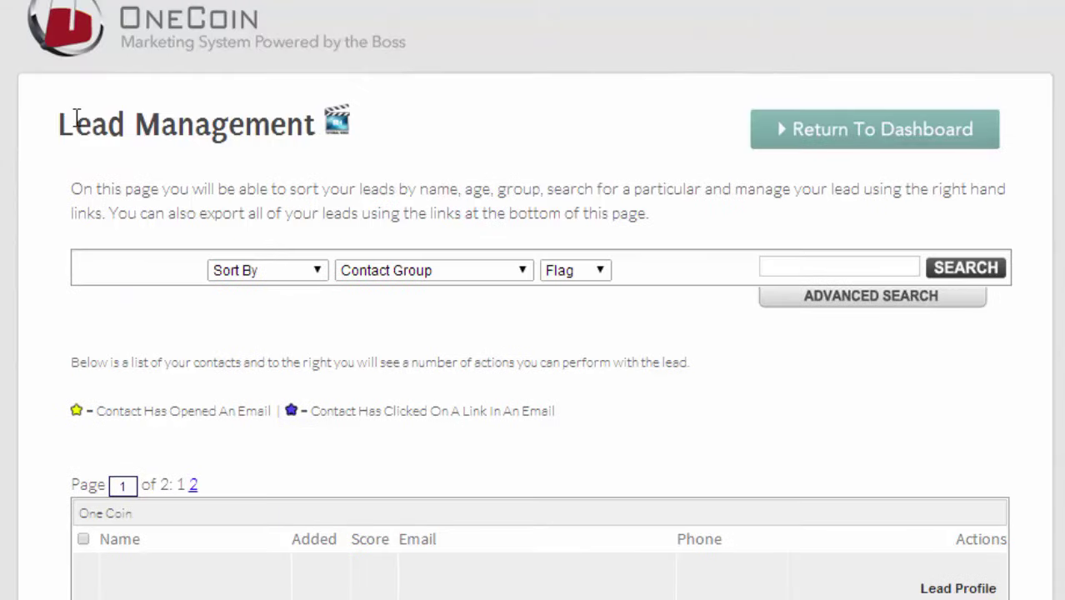
- Open the Lead Management tutorial video, close it, and return to the dashboard
click(339, 127)
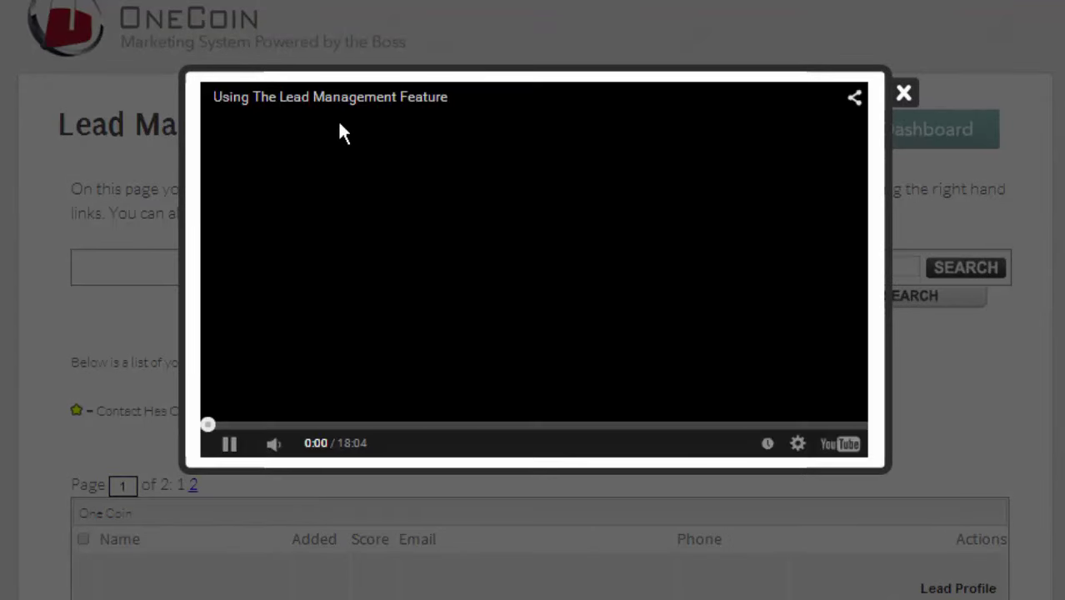
click(903, 93)
click(876, 129)
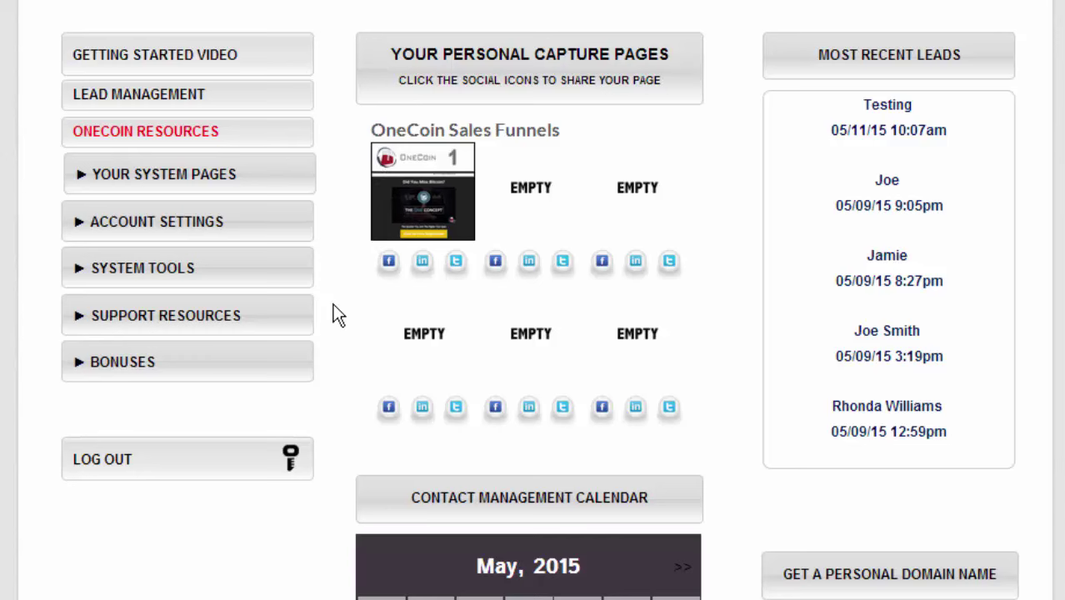
- Open the first OneCoin sales funnel capture page from the dashboard, highlight its web address, and look through the page
scroll(338, 315, down, 3)
scroll(338, 315, up, 1)
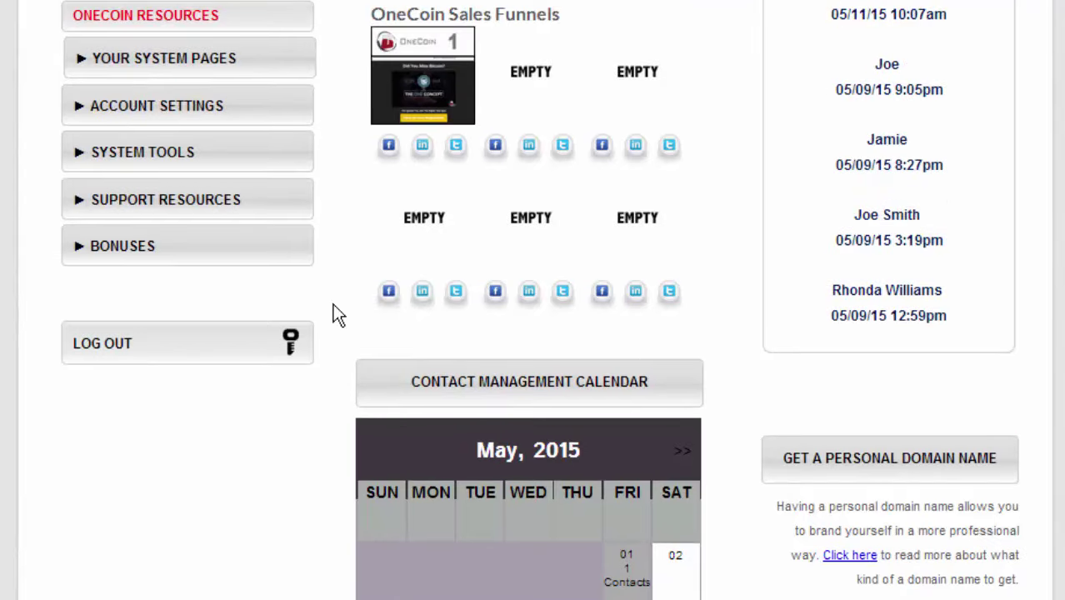
click(415, 65)
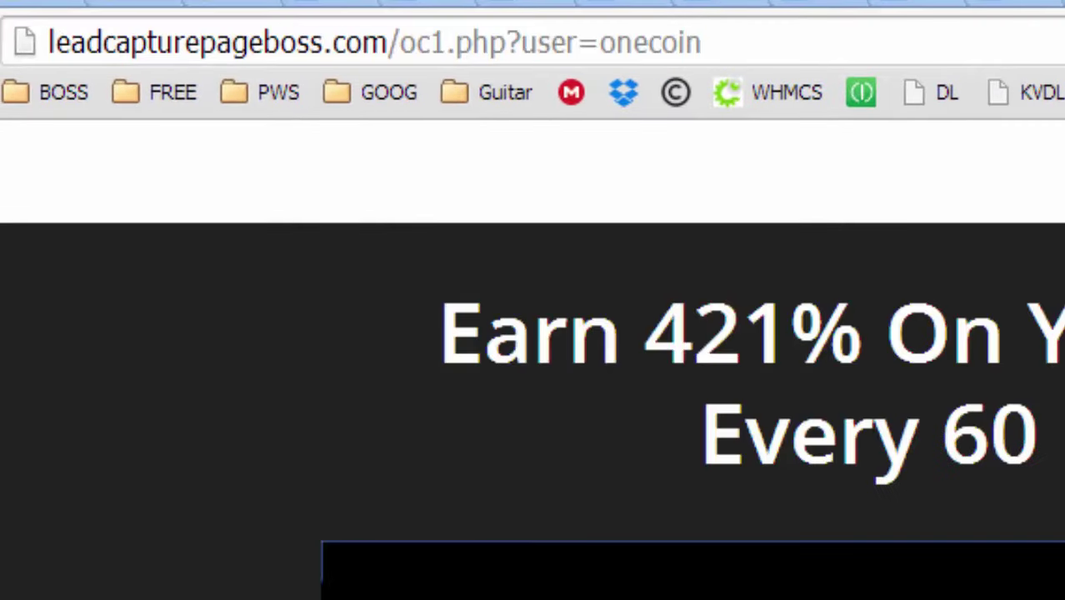
click(740, 40)
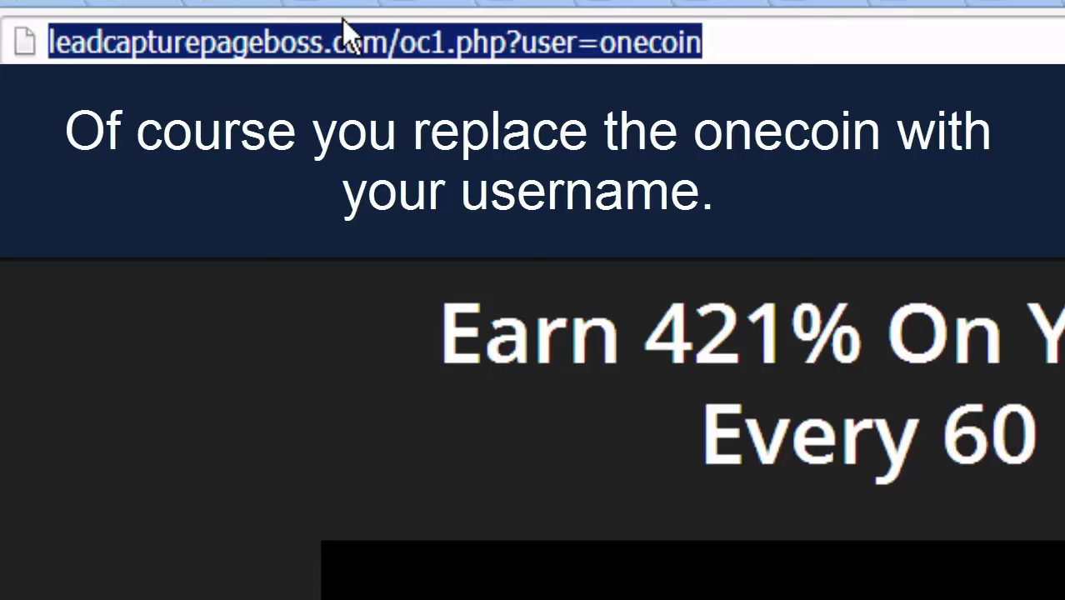
scroll(552, 417, down, 3)
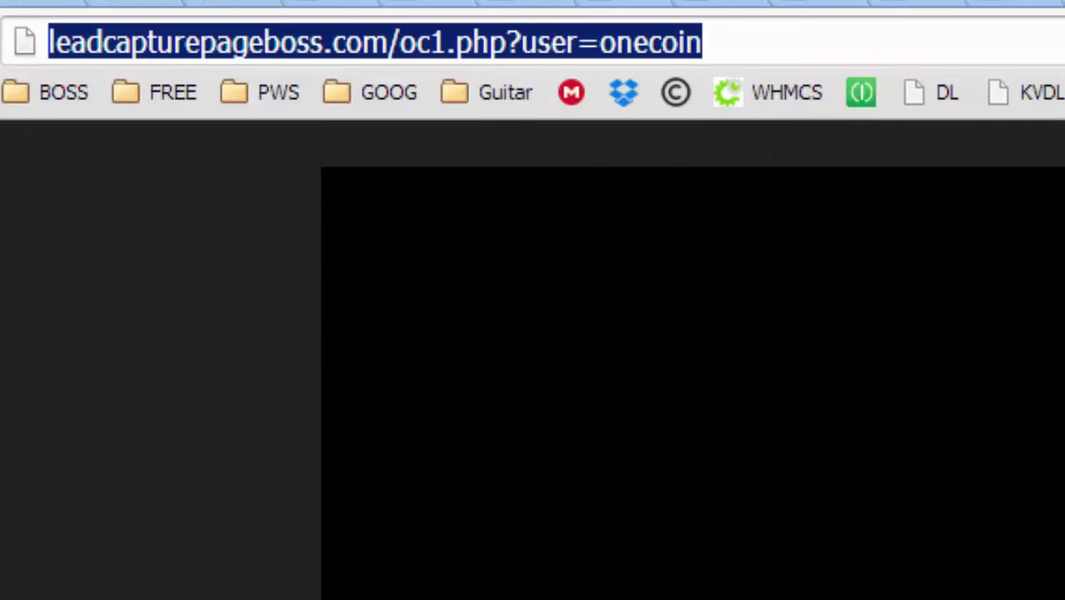
scroll(918, 506, down, 4)
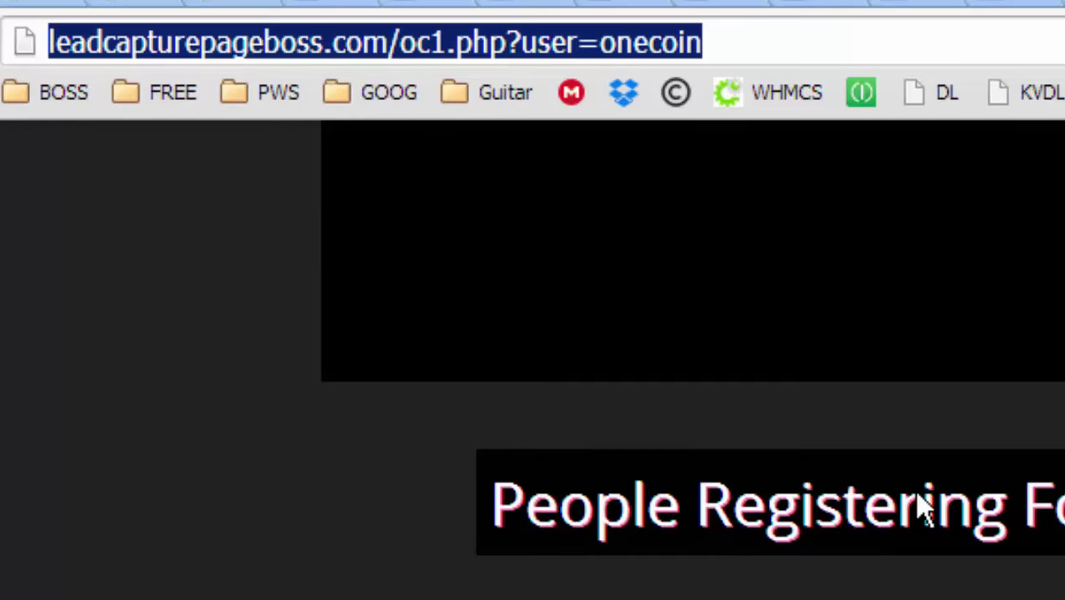
scroll(922, 505, up, 8)
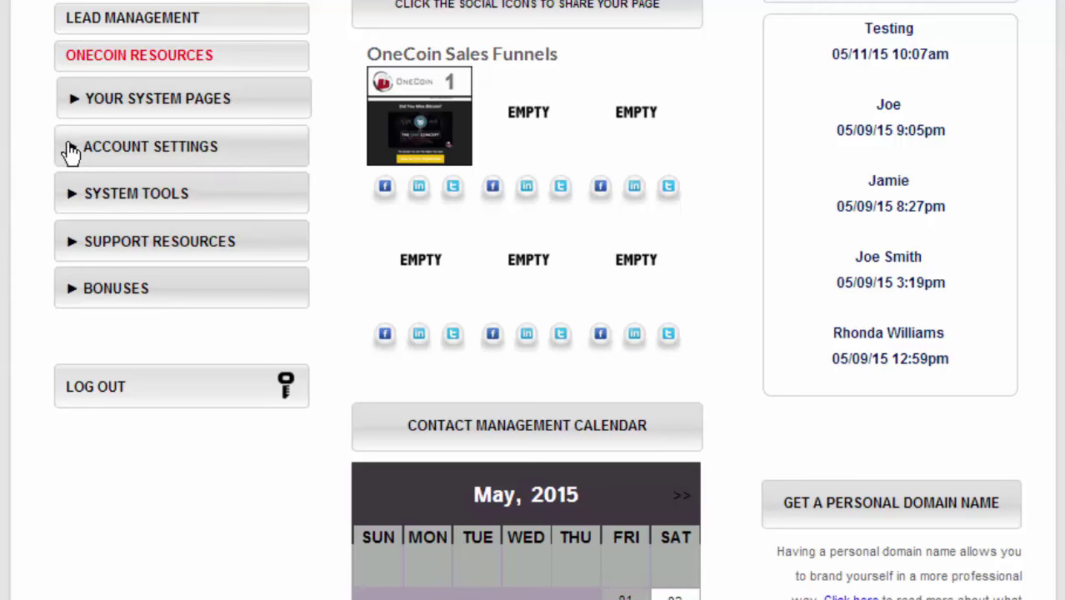
- Expand Account Settings, System Tools, Your System Pages and Primary Capture Page on the dashboard to view their options
click(71, 150)
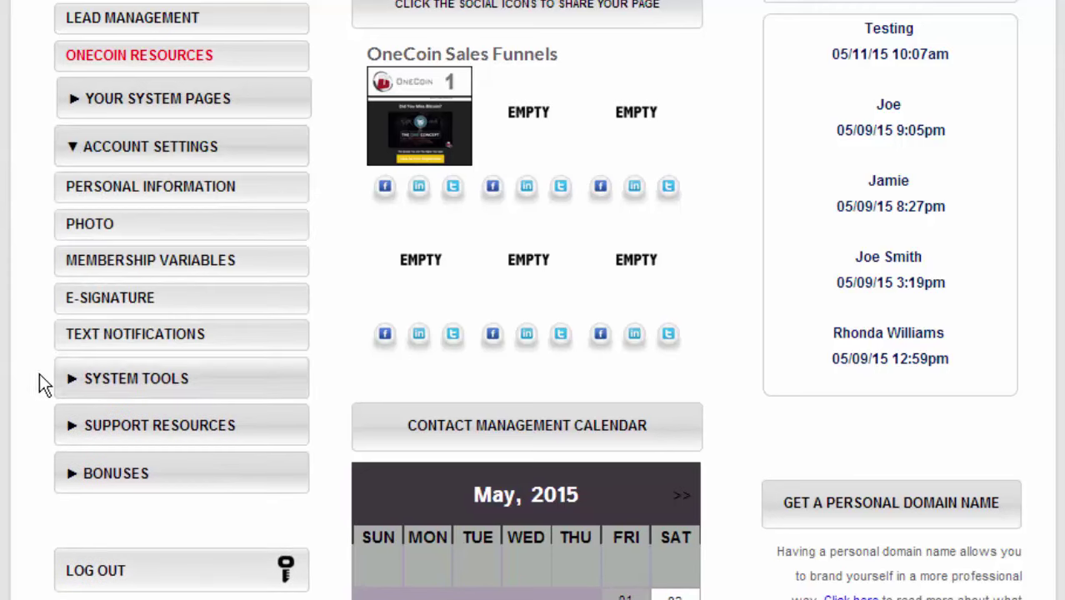
click(73, 380)
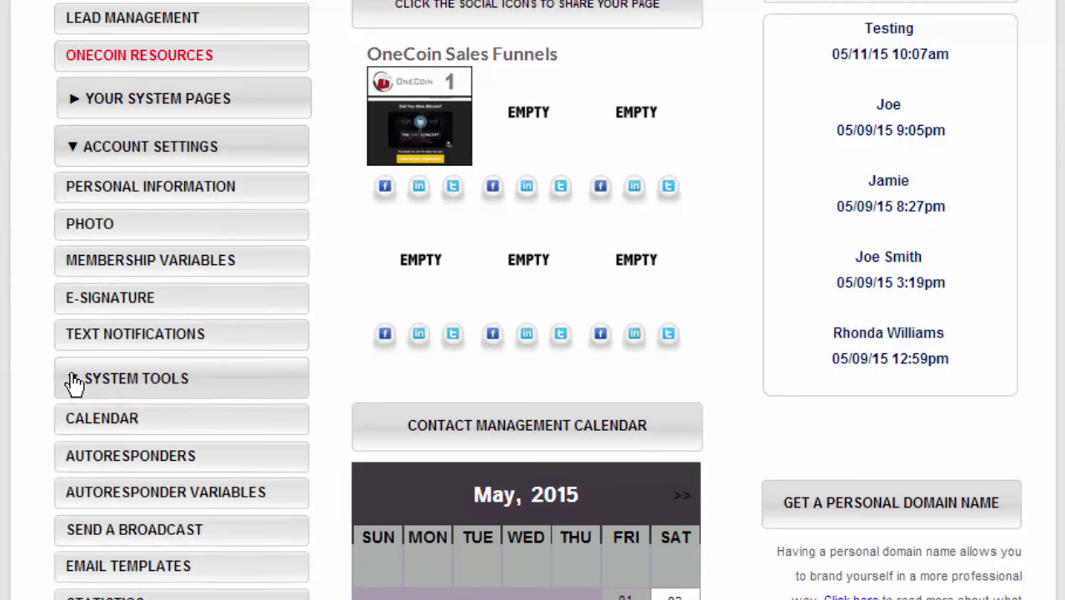
click(75, 99)
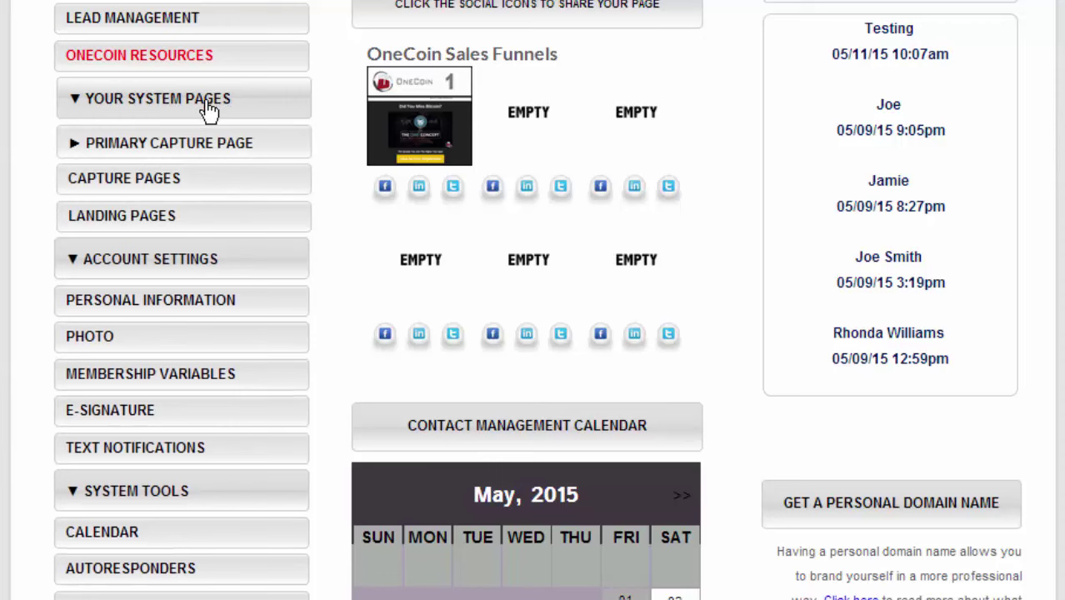
click(73, 146)
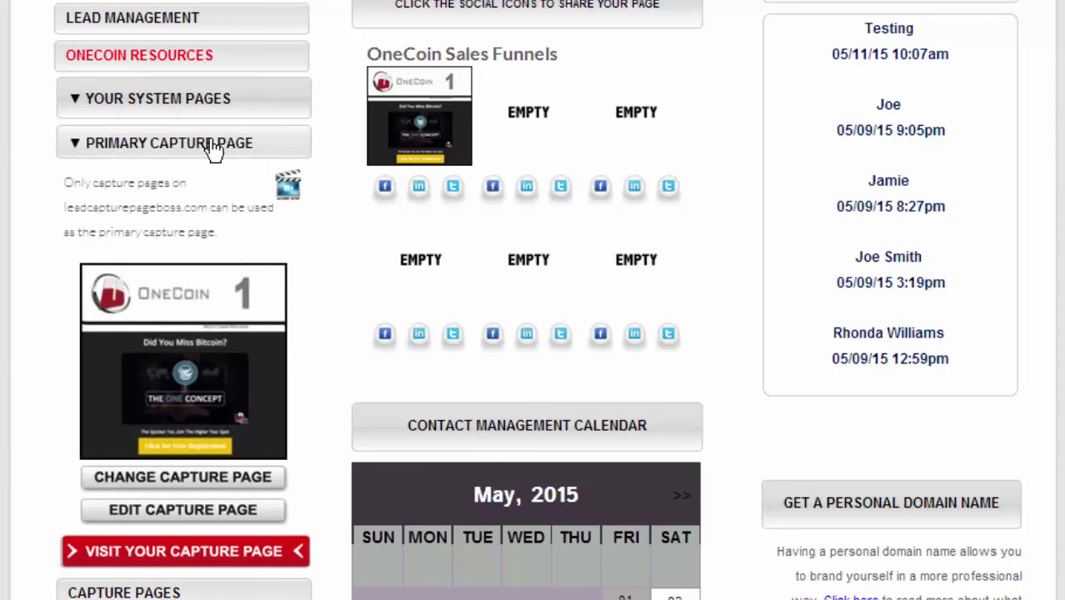
- Open the primary capture page for editing and highlight its "Earn 421% On Your Money Every 60 Days" headline in the WYSIWYG editor
click(182, 510)
scroll(183, 519, down, 10)
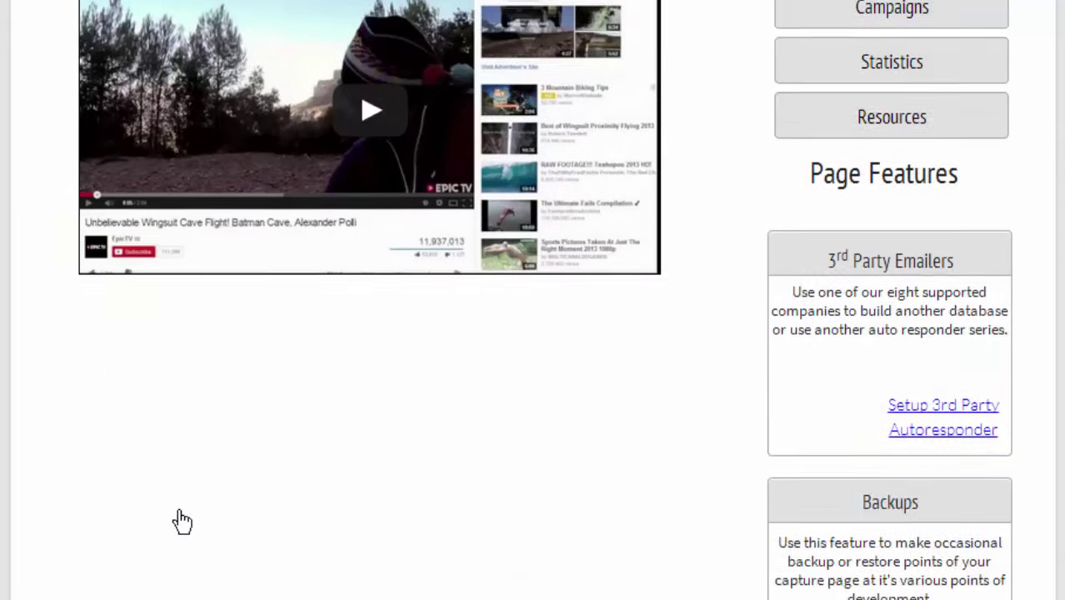
scroll(182, 519, down, 5)
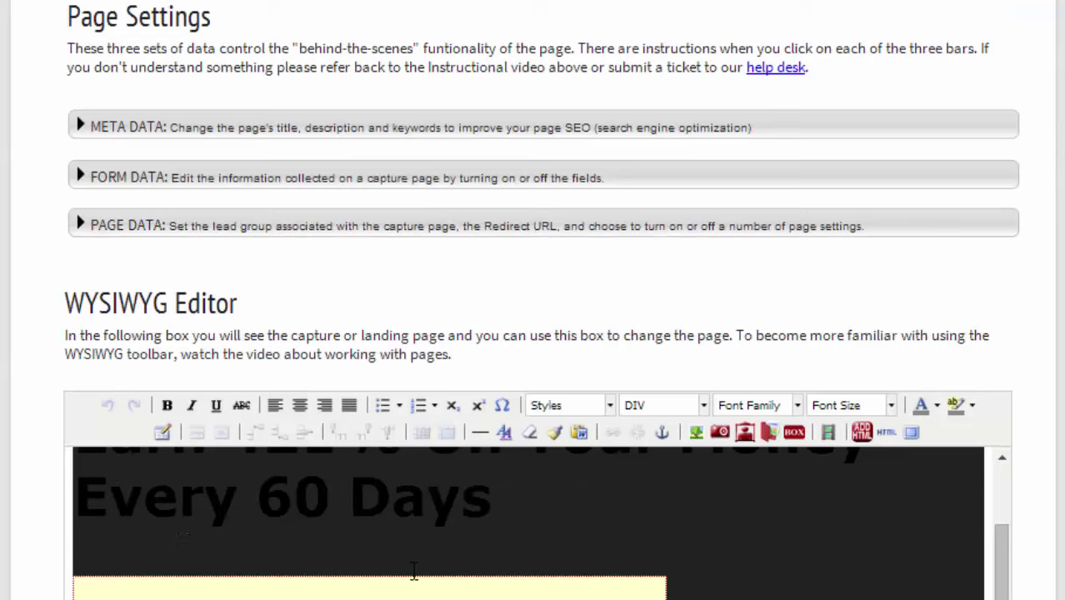
scroll(1054, 537, down, 4)
scroll(927, 487, up, 5)
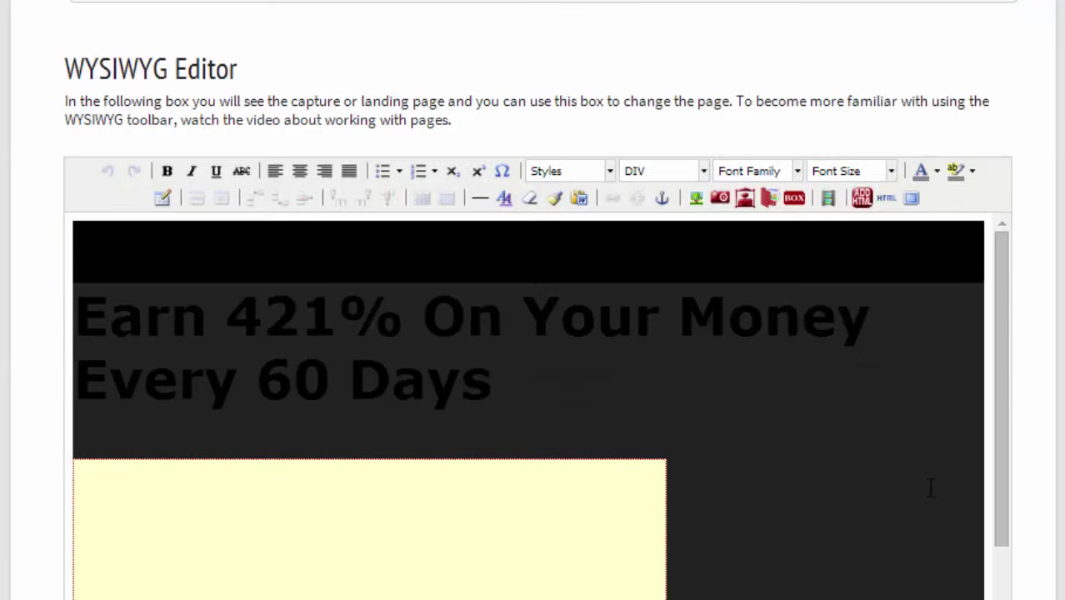
click(300, 447)
drag(109, 433, 427, 498)
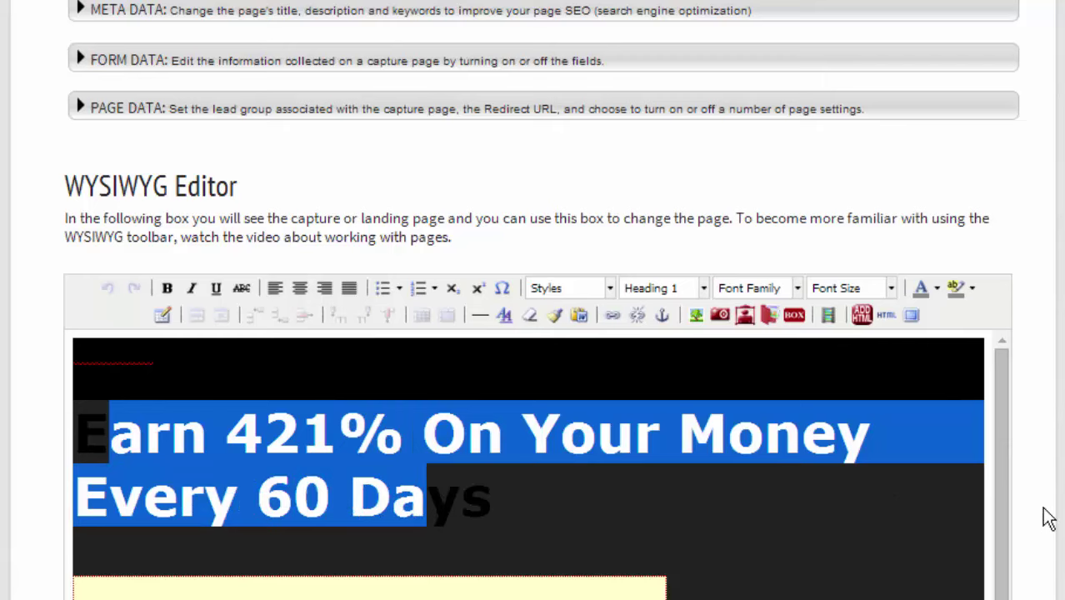
- Expand the Page Variables, highlight the YouTube Video ID value, and go back to the Page Settings
scroll(1047, 517, down, 8)
scroll(1047, 517, down, 4)
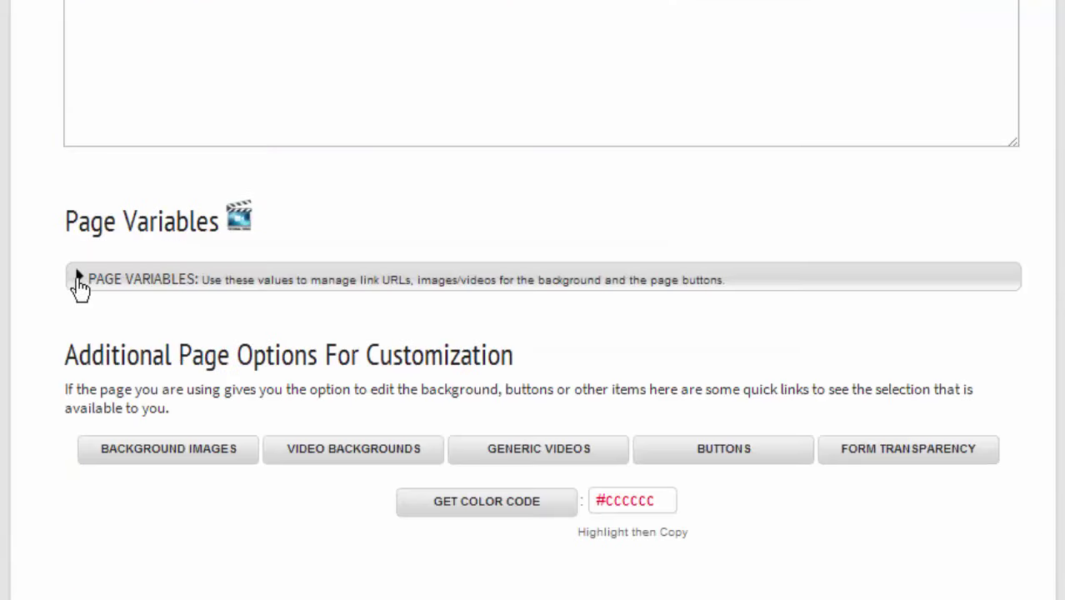
click(80, 279)
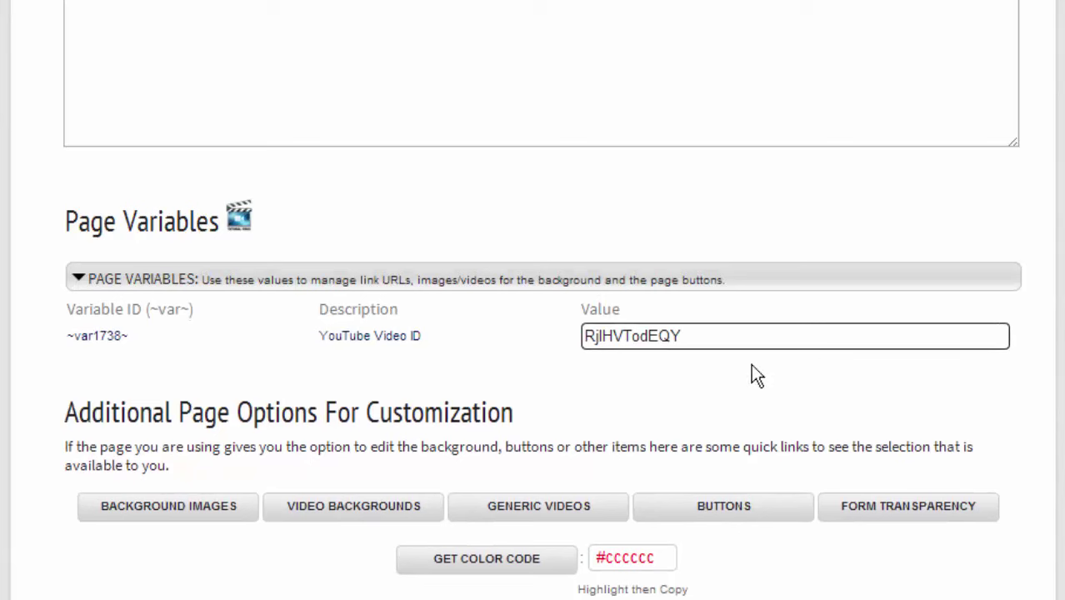
drag(706, 335, 581, 335)
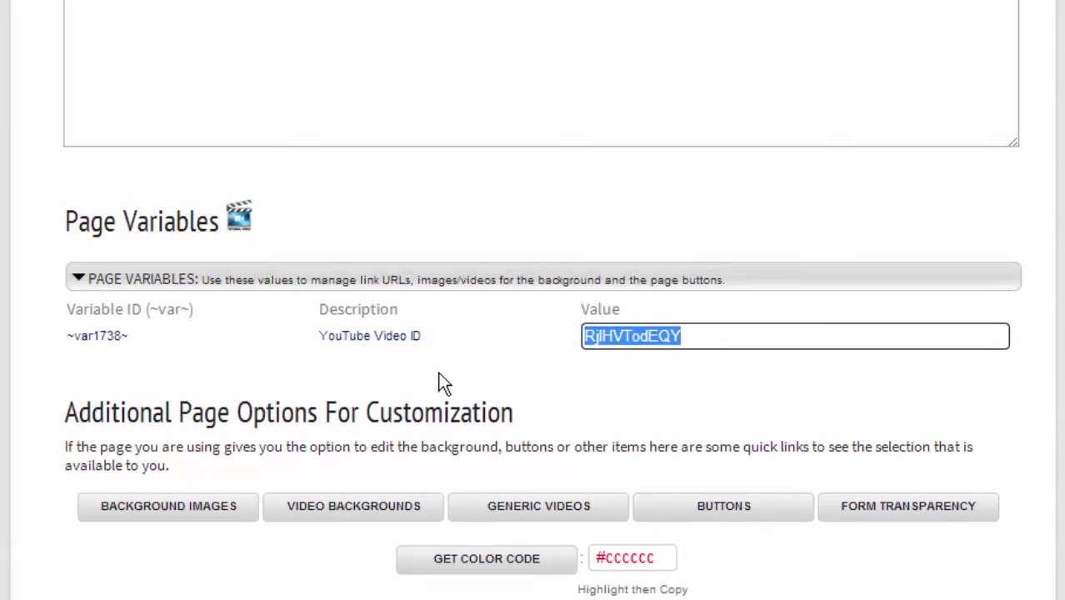
scroll(602, 331, up, 6)
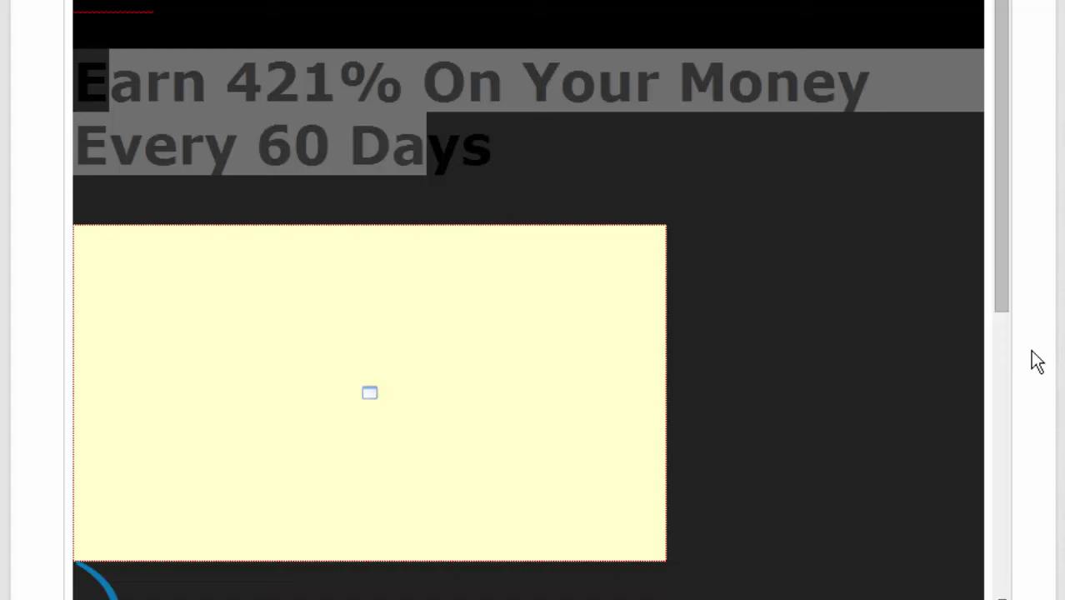
scroll(1037, 361, up, 15)
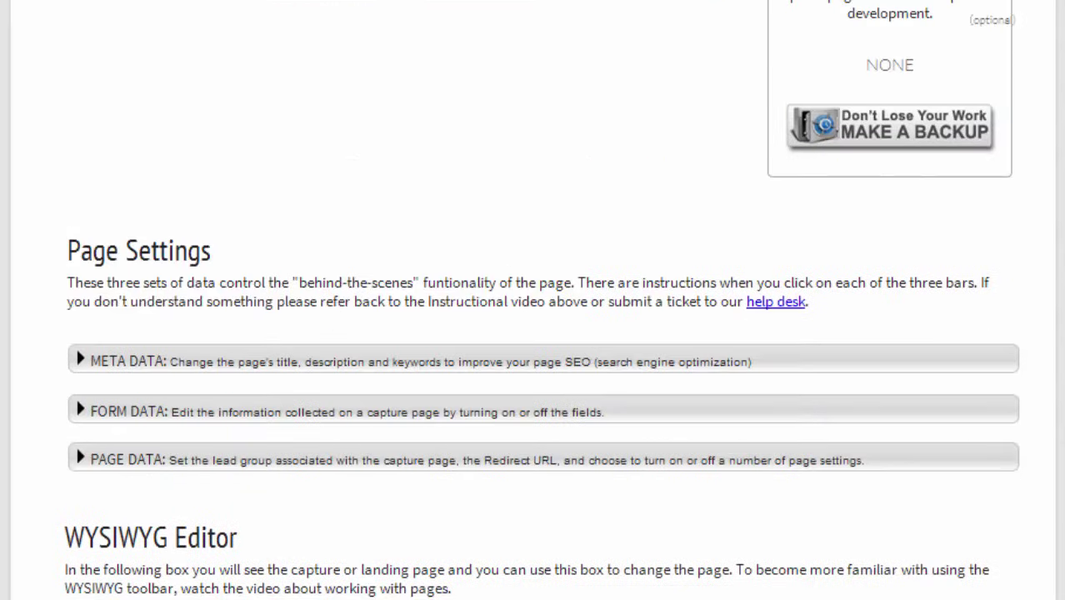
- Return from the page editor to the dashboard and open Lead Management
scroll(532, 300, up, 8)
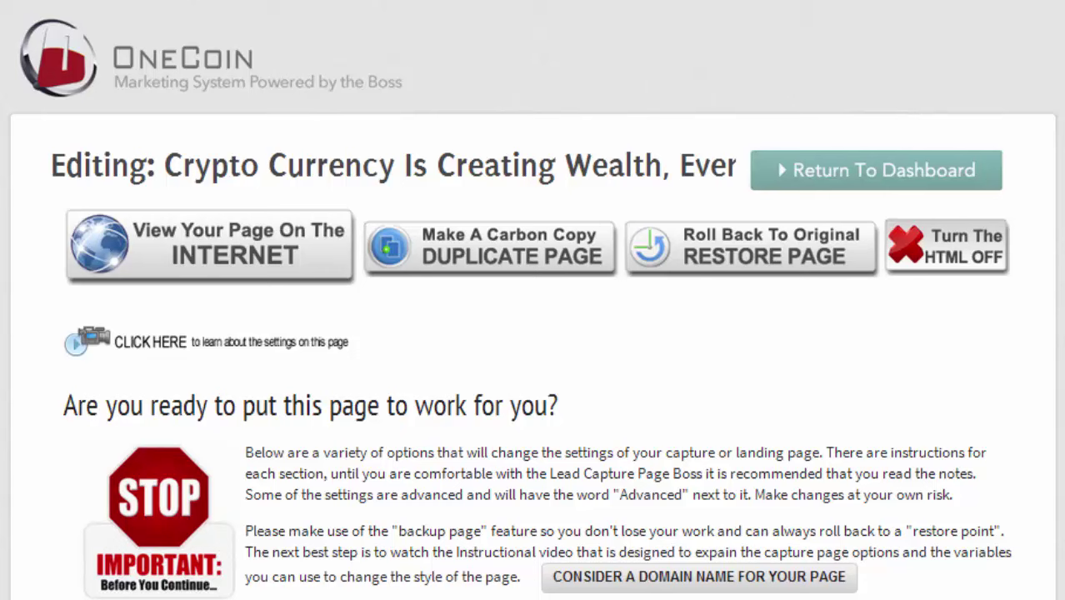
mouse_move(780, 174)
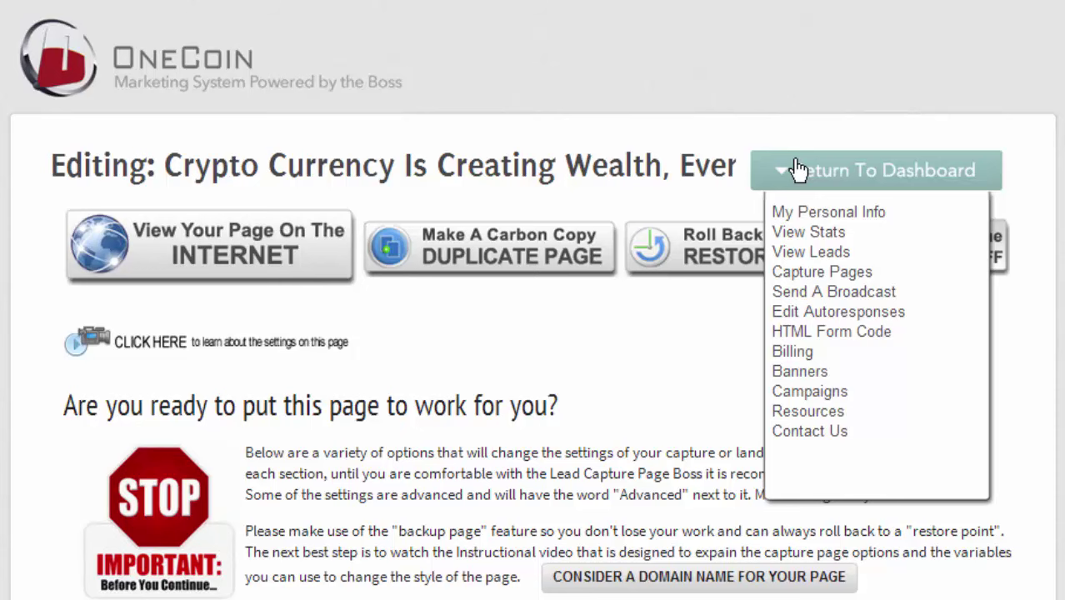
click(798, 169)
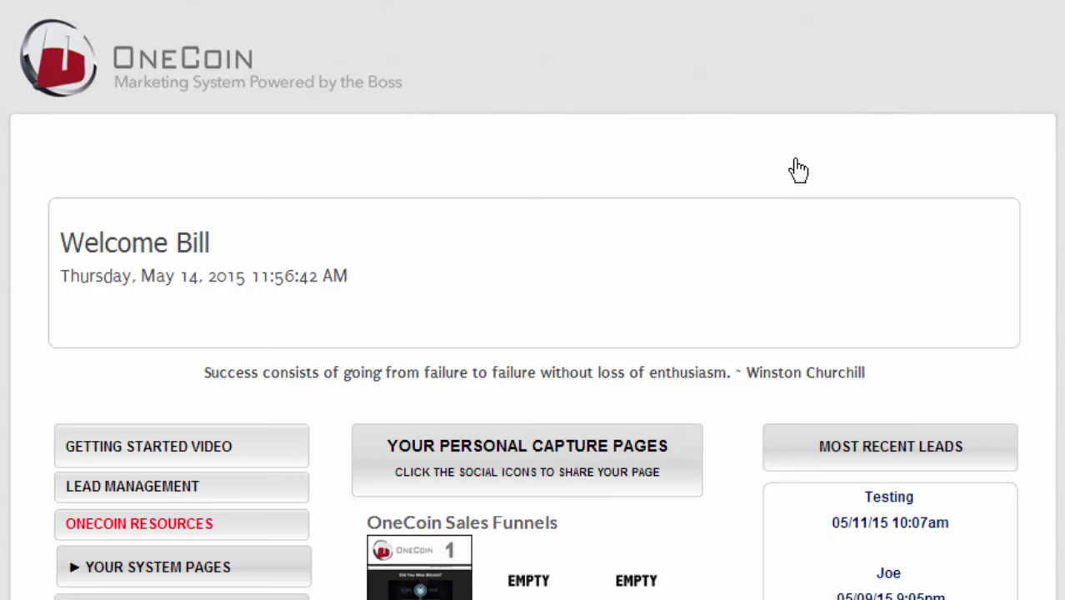
click(121, 495)
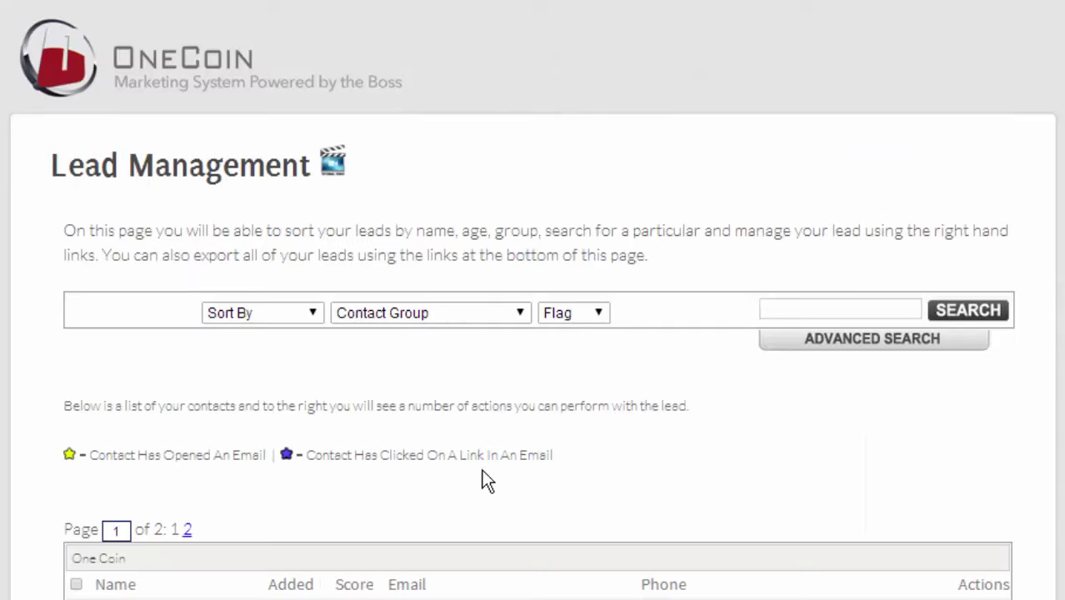
- Examine the scores of the first leads in the One Coin contact list, highlighting individual score values
scroll(482, 469, down, 5)
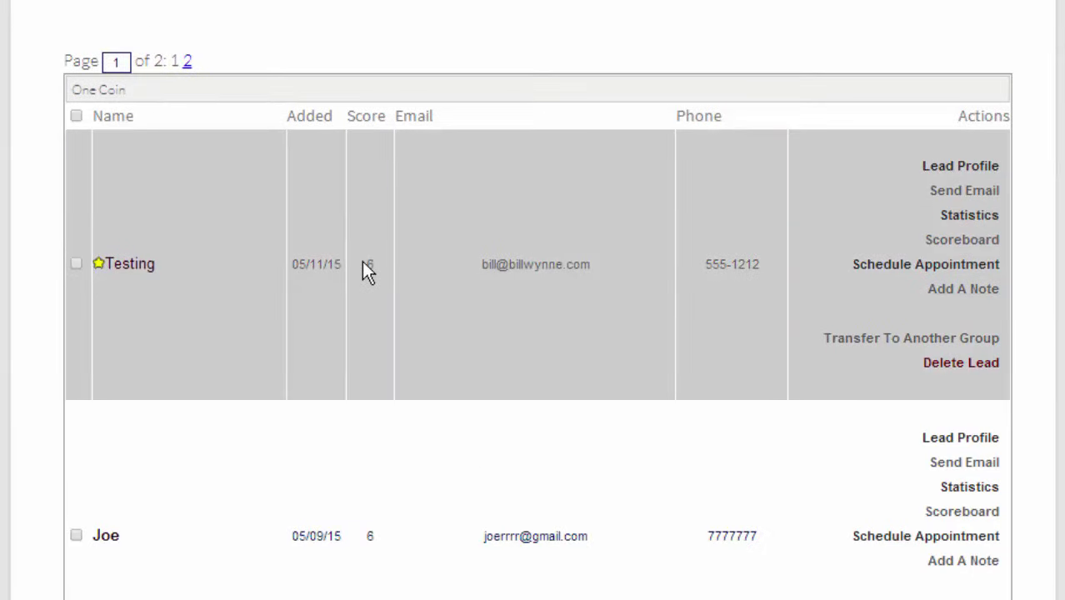
double_click(370, 263)
scroll(369, 542, down, 4)
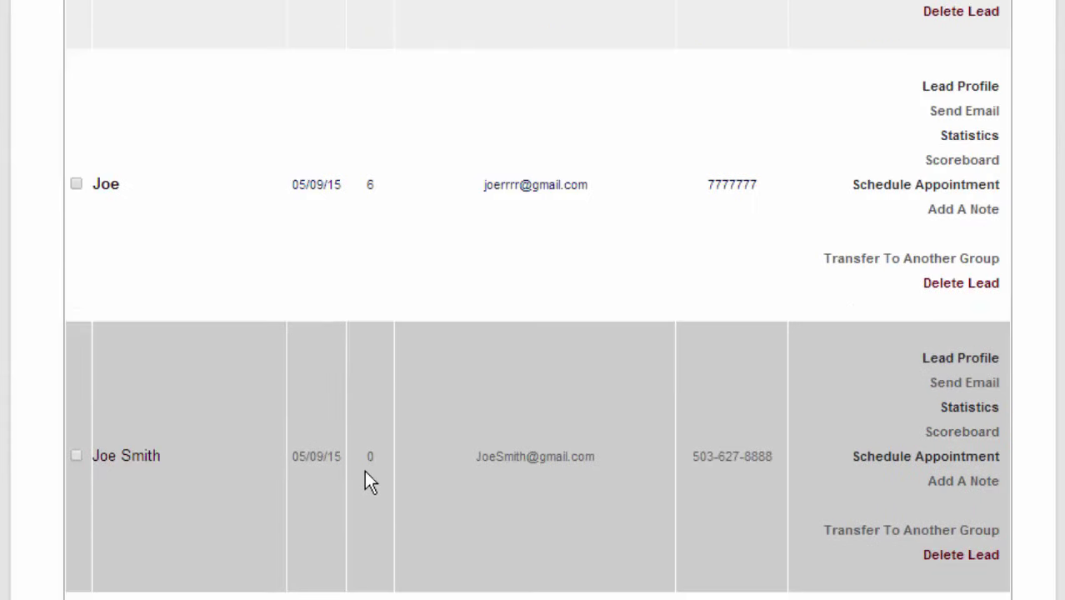
scroll(364, 470, down, 4)
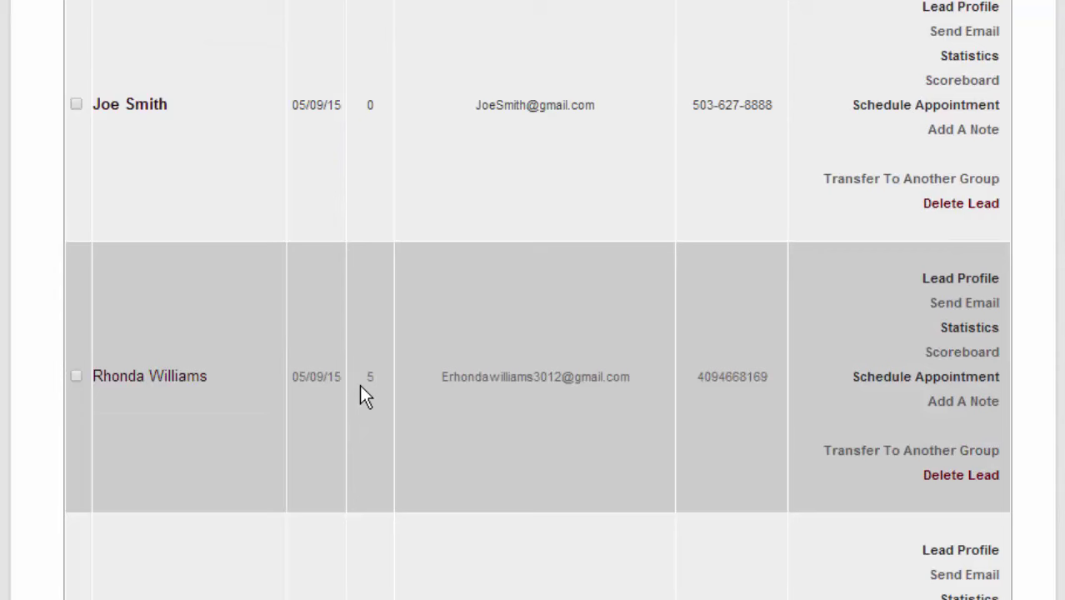
scroll(363, 493, down, 3)
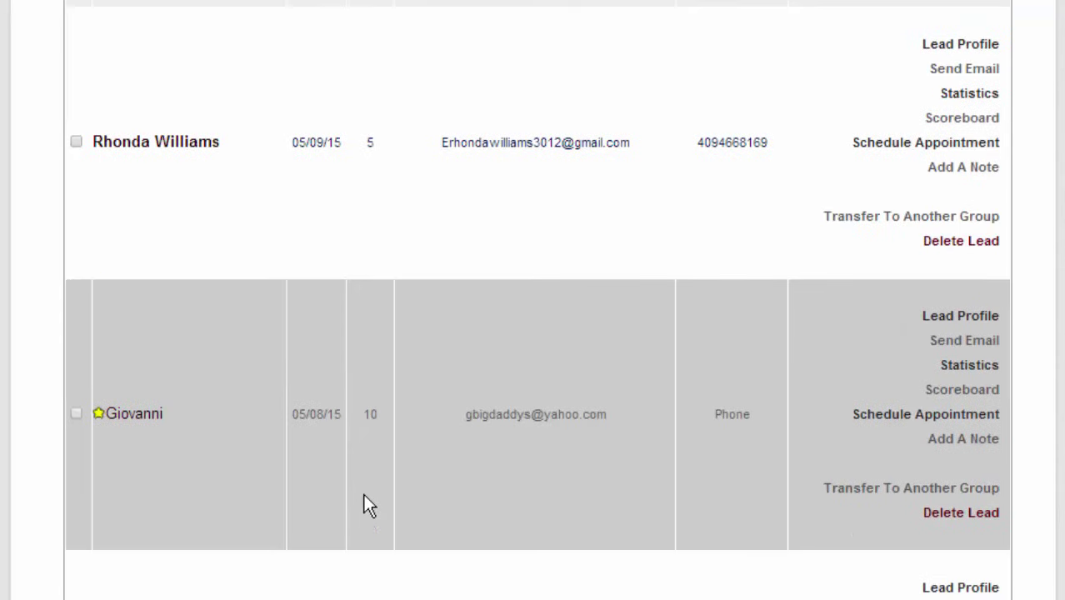
double_click(370, 415)
scroll(358, 471, down, 3)
click(364, 463)
double_click(370, 451)
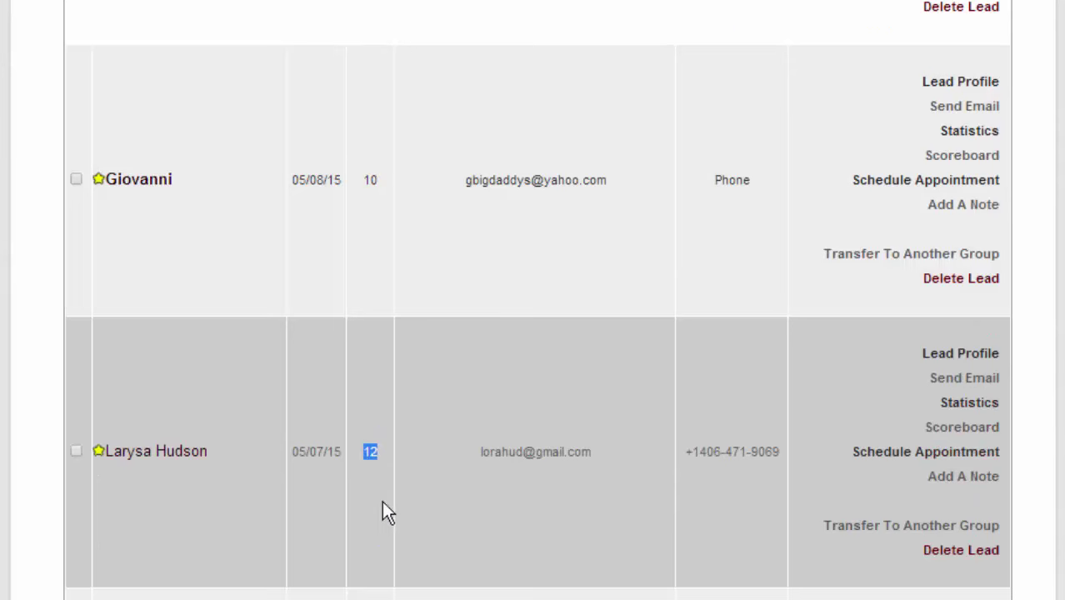
scroll(371, 534, down, 2)
scroll(371, 533, down, 2)
double_click(370, 490)
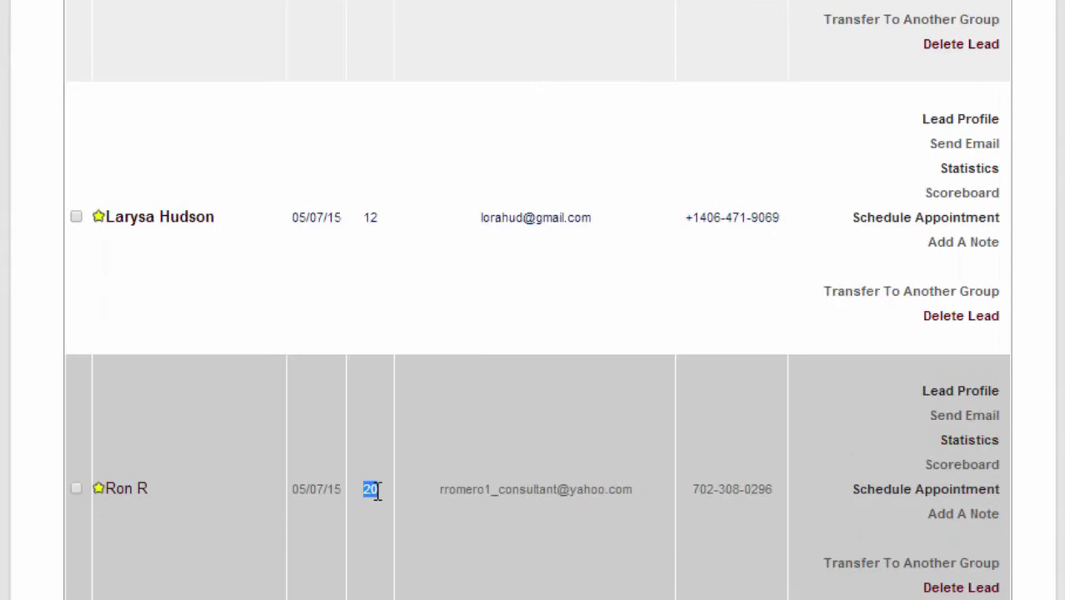
- Compare the scores and email-opened markers of the leads further down the contact list, and return to the list's sorting options
scroll(355, 537, down, 5)
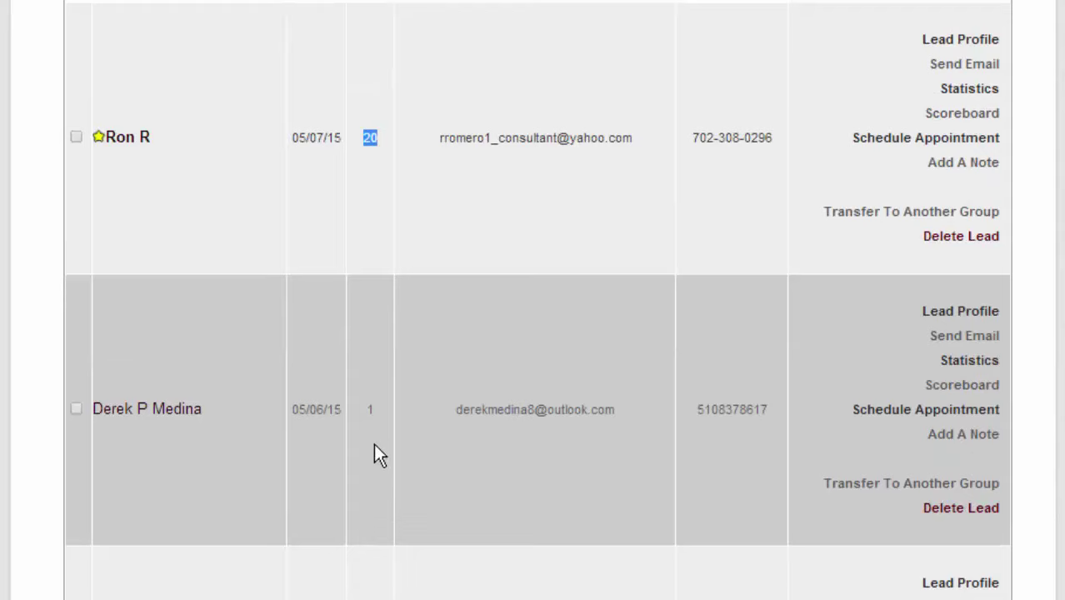
scroll(369, 440, down, 3)
scroll(364, 528, up, 5)
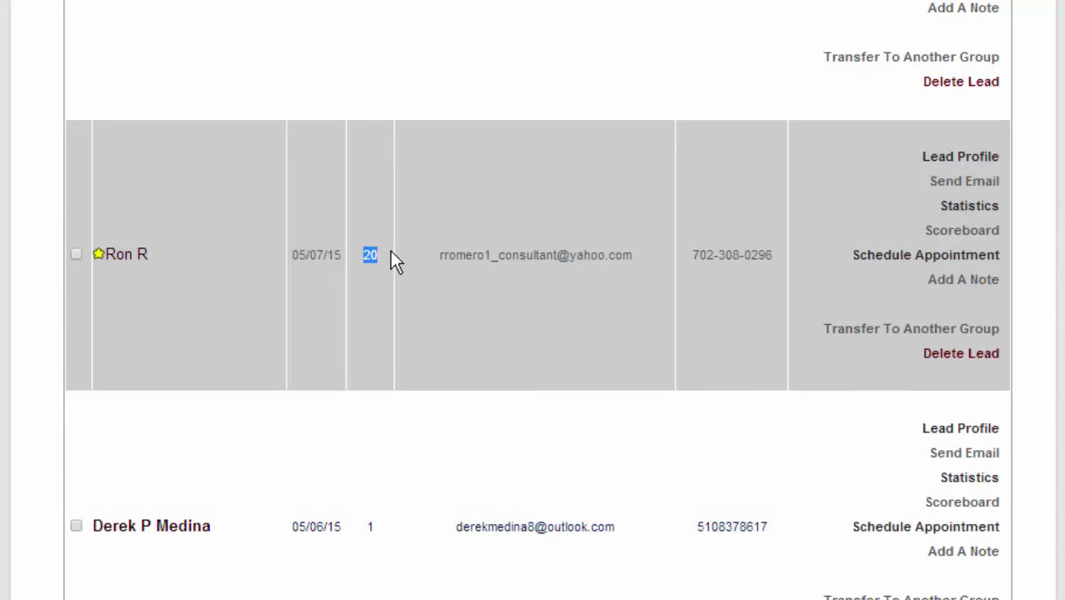
scroll(274, 315, up, 7)
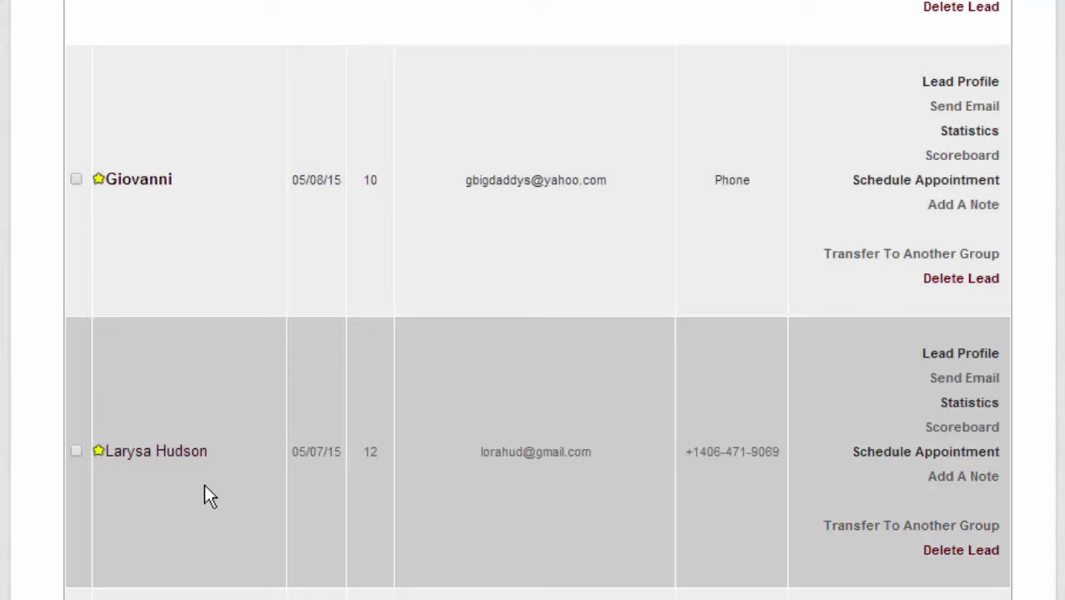
scroll(208, 484, down, 2)
scroll(290, 340, down, 5)
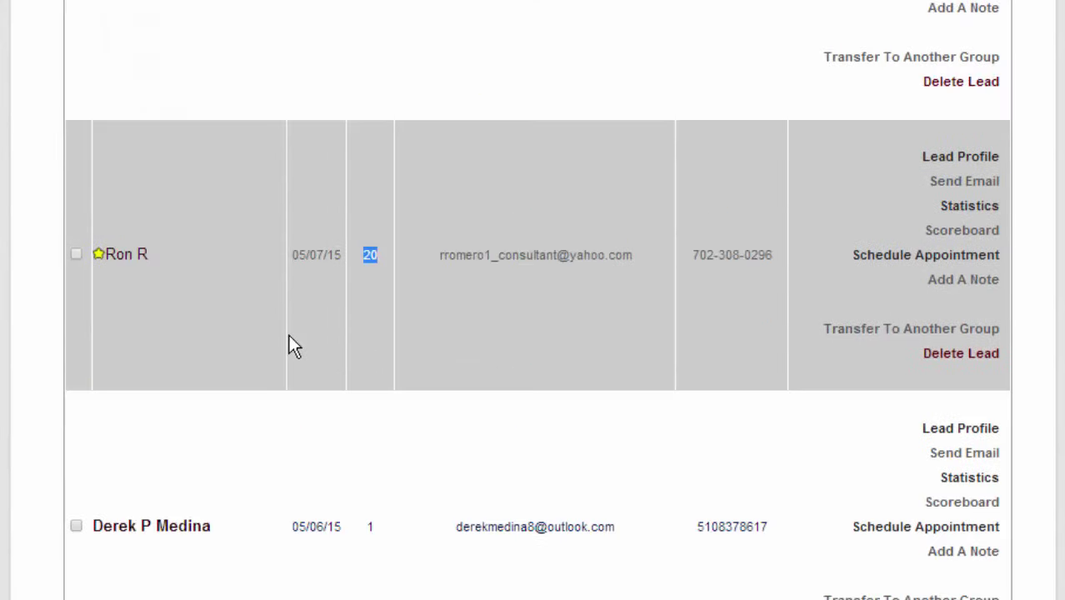
scroll(288, 334, down, 5)
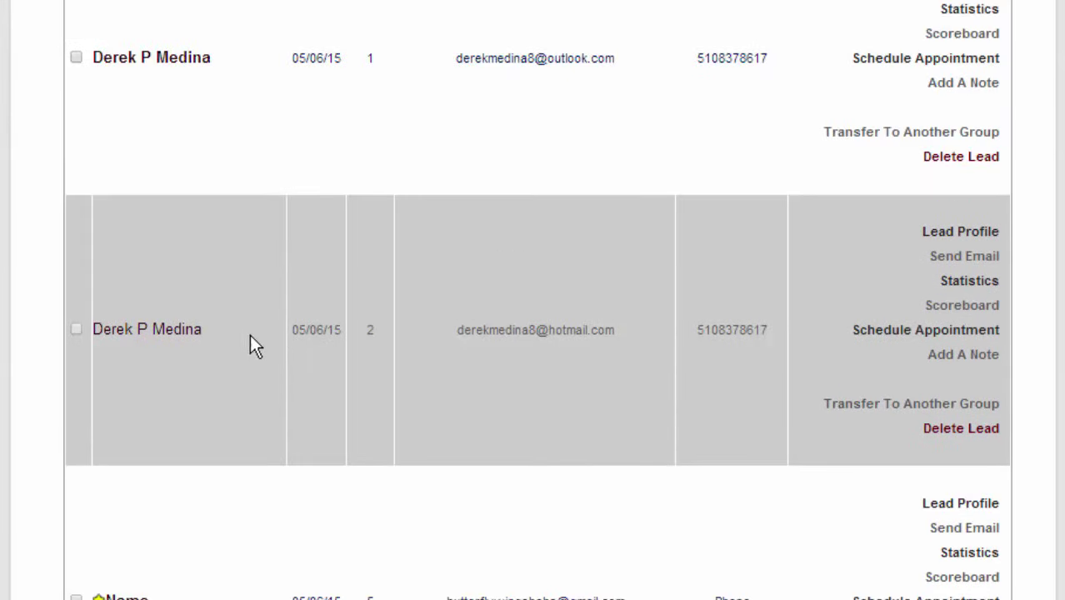
scroll(352, 387, down, 3)
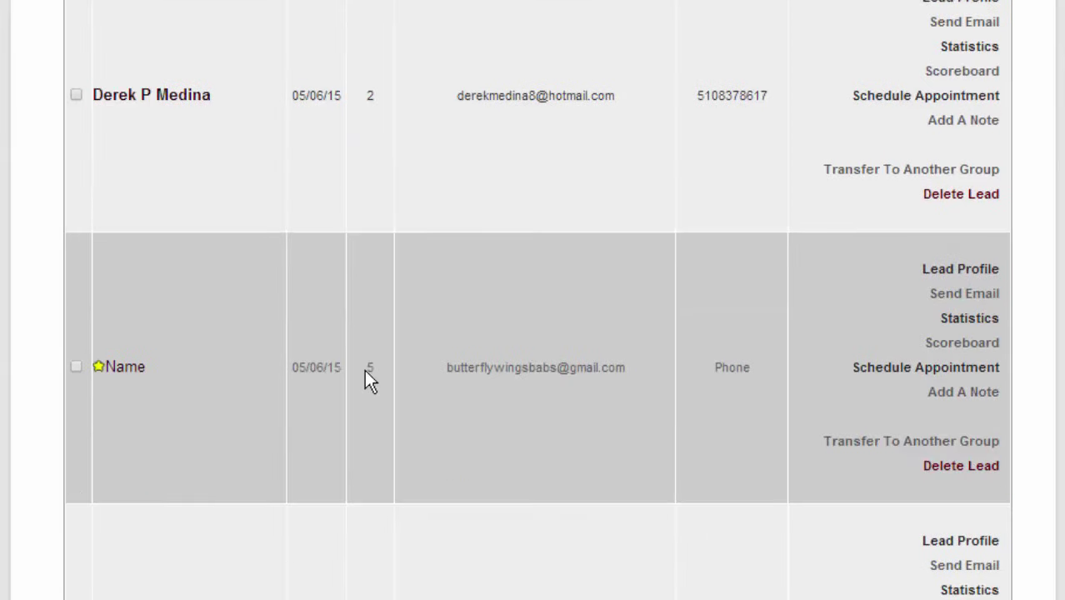
scroll(364, 369, down, 3)
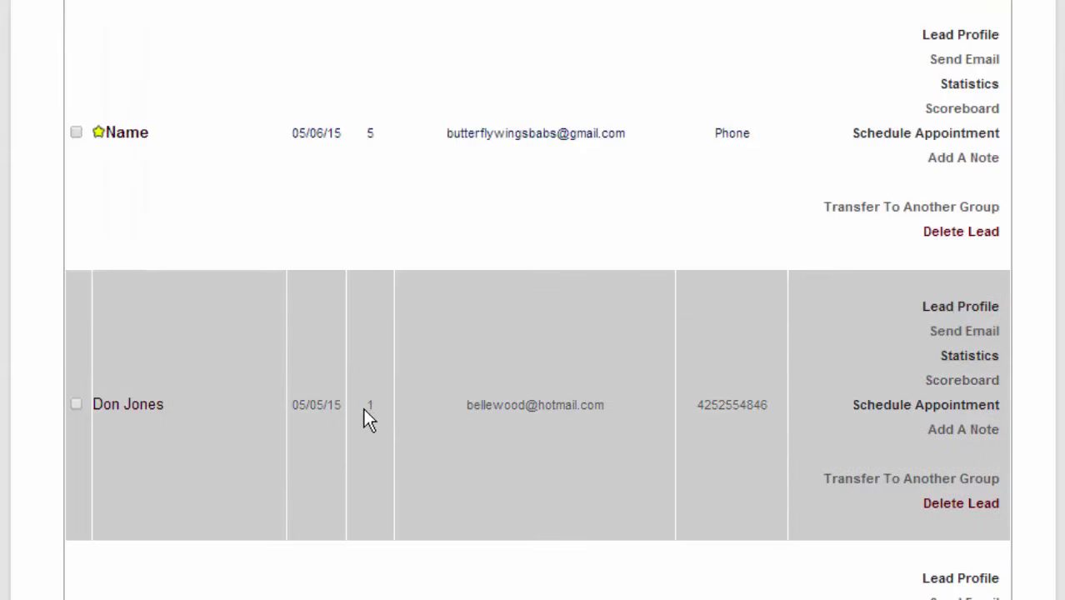
scroll(364, 409, down, 3)
scroll(363, 420, down, 2)
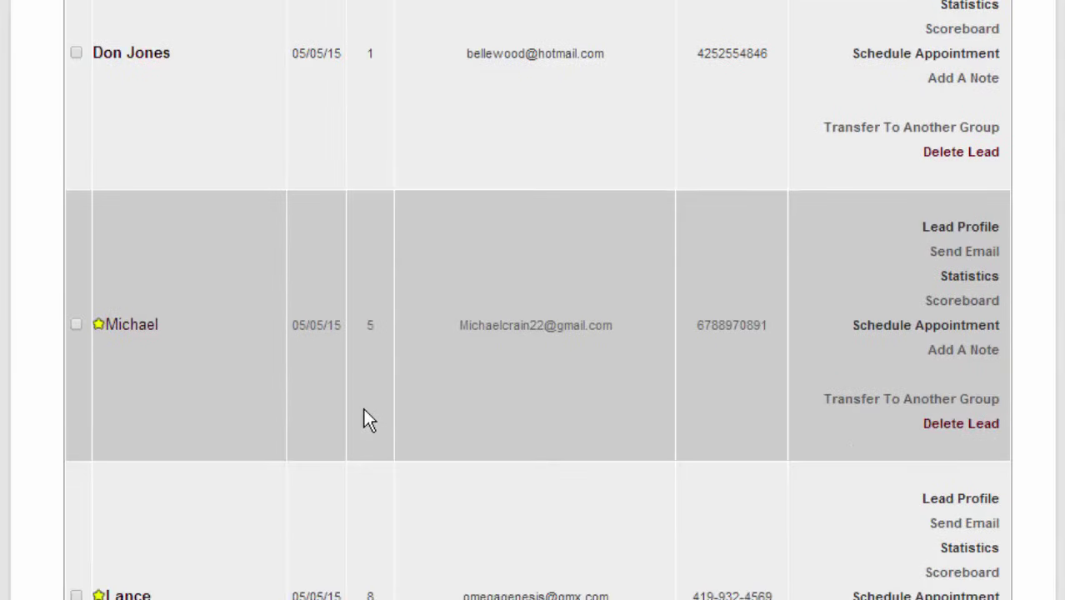
scroll(363, 408, down, 3)
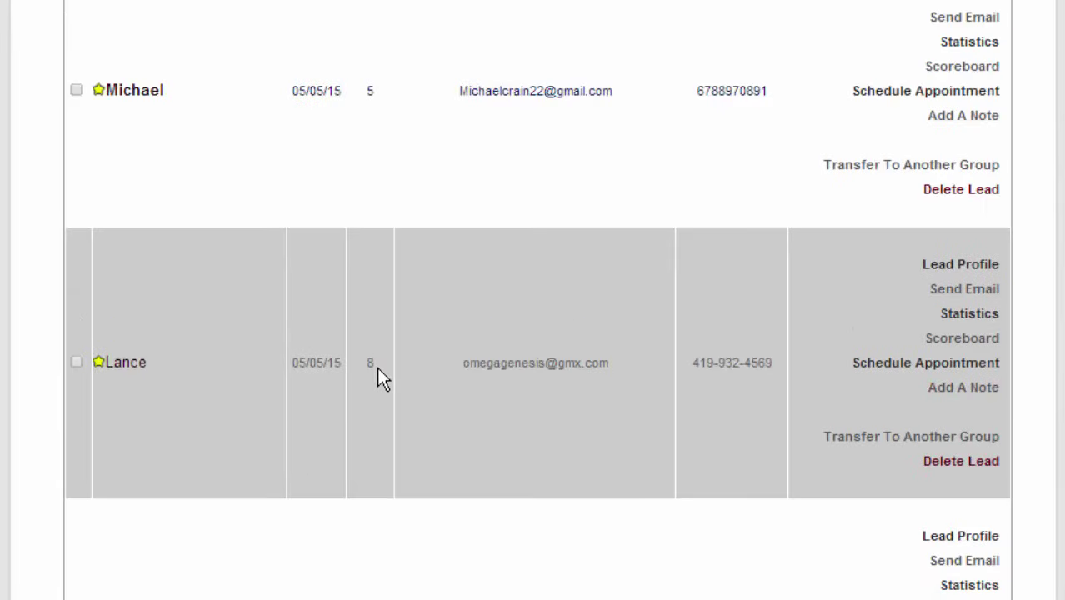
double_click(370, 364)
scroll(352, 423, down, 3)
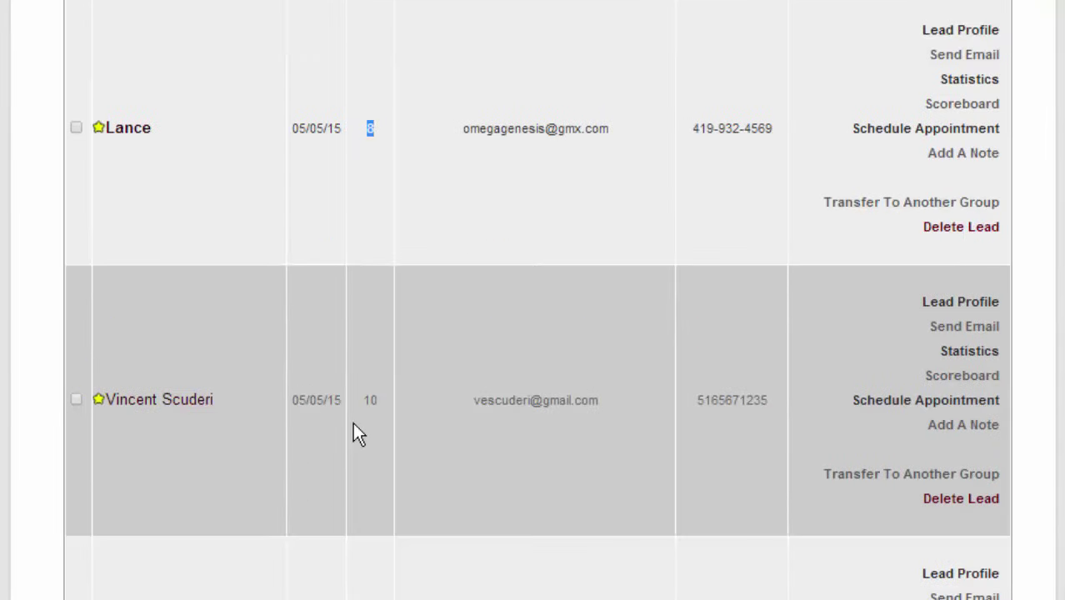
scroll(353, 423, down, 5)
scroll(352, 422, down, 6)
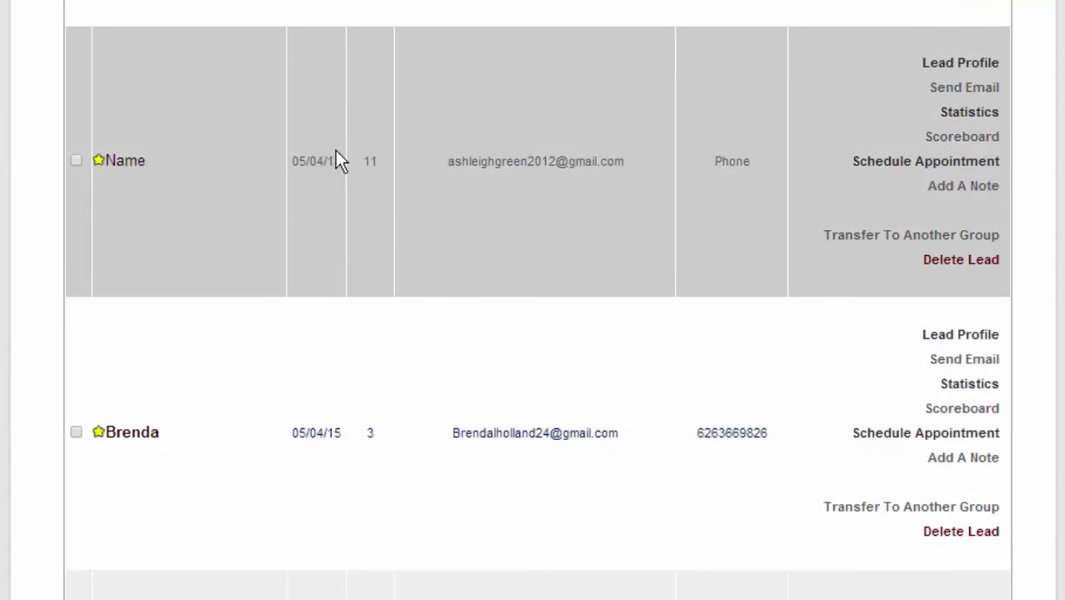
scroll(302, 318, down, 3)
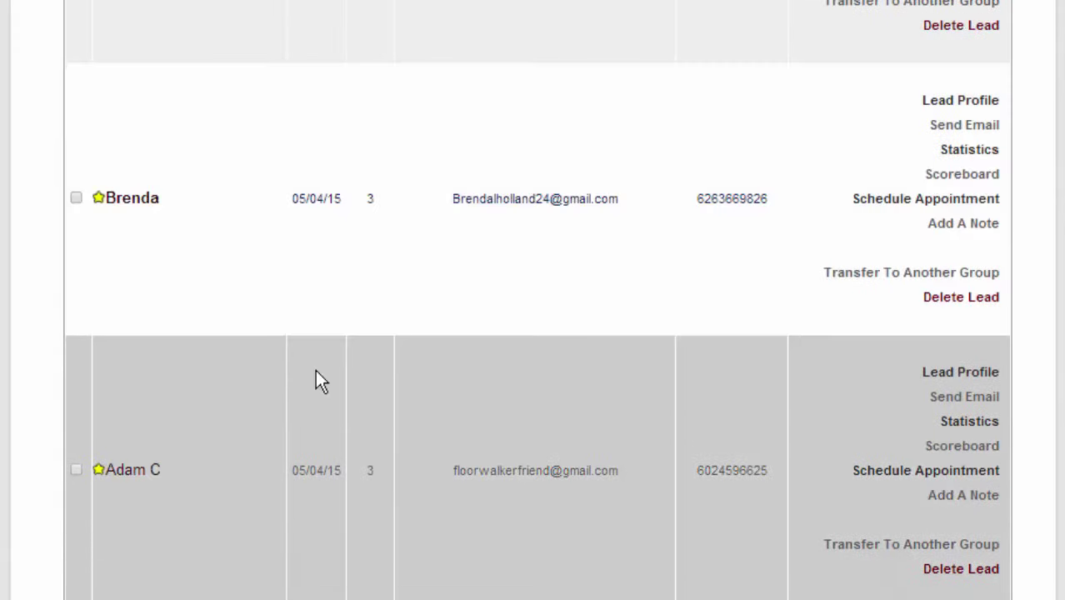
scroll(315, 375, up, 10)
scroll(315, 375, down, 8)
scroll(315, 371, up, 15)
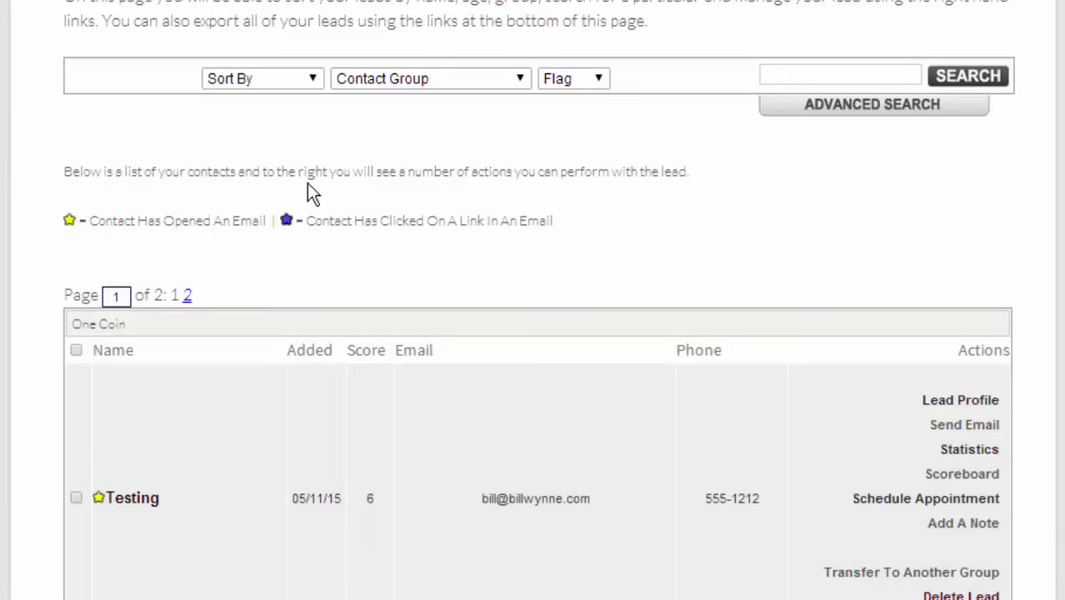
- Sort the leads by Score and review the highest-scoring contacts
click(271, 78)
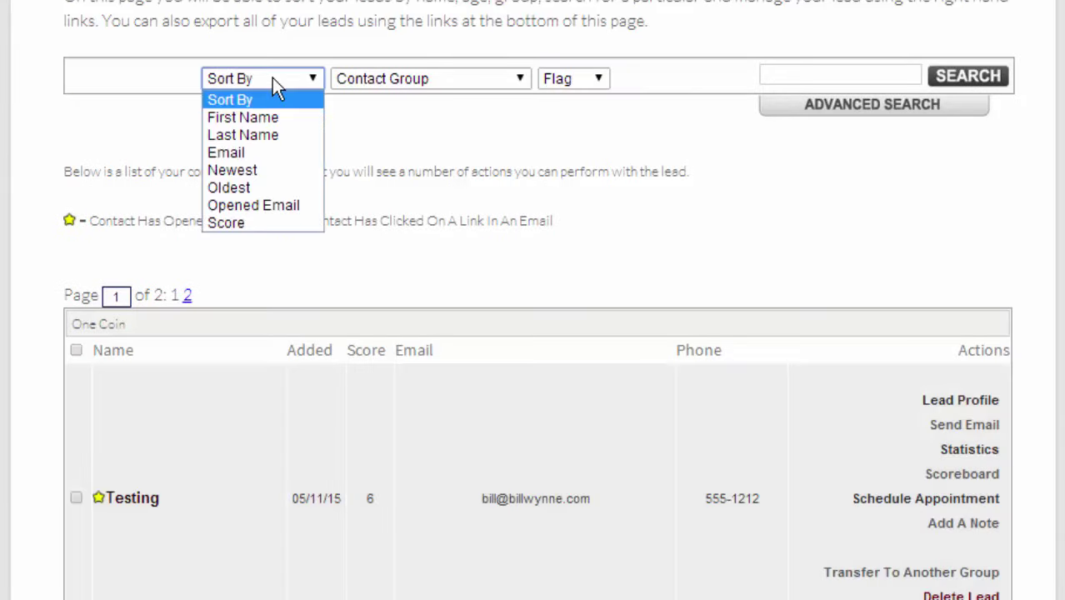
click(232, 224)
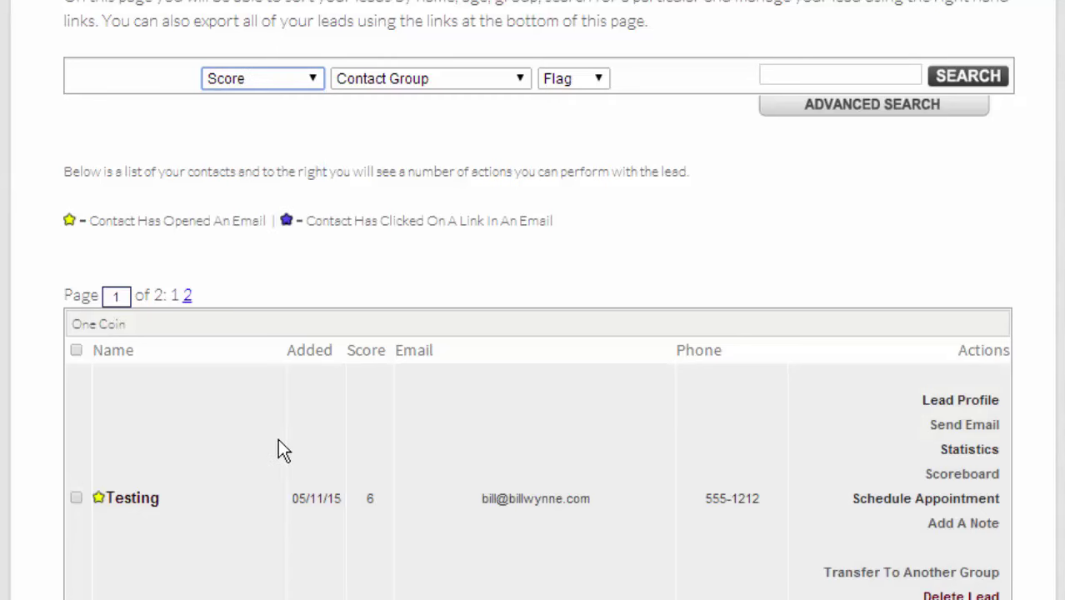
scroll(283, 450, down, 4)
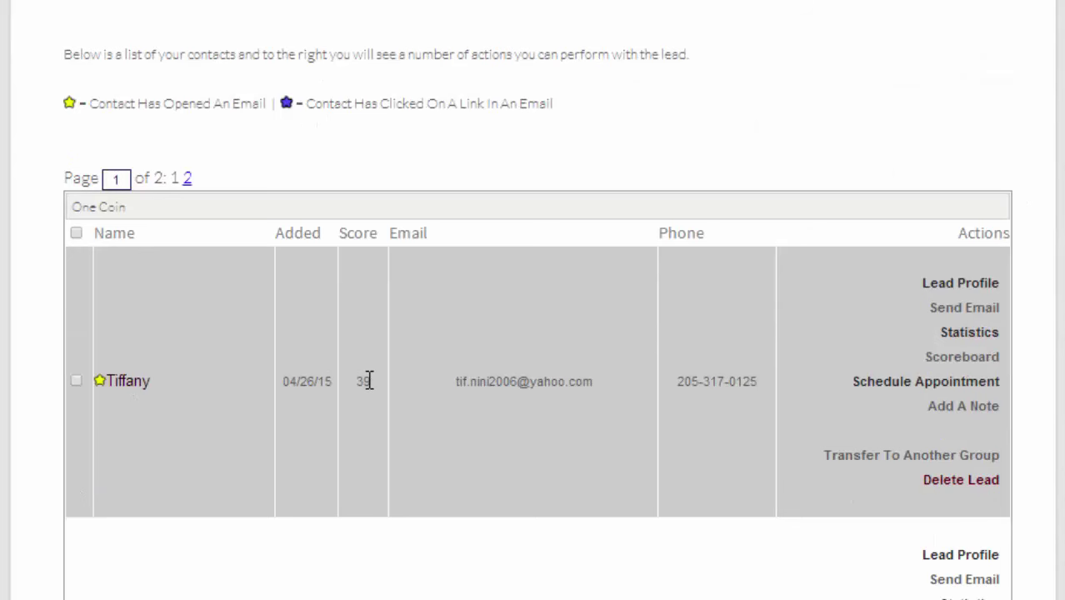
scroll(369, 380, down, 1)
scroll(371, 388, down, 2)
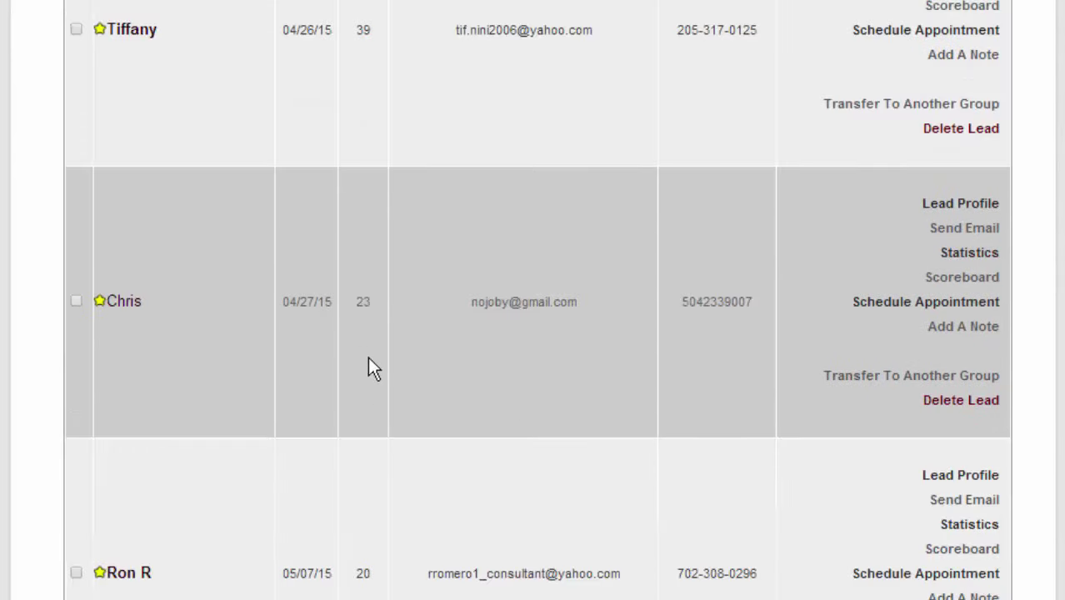
scroll(373, 329, down, 1)
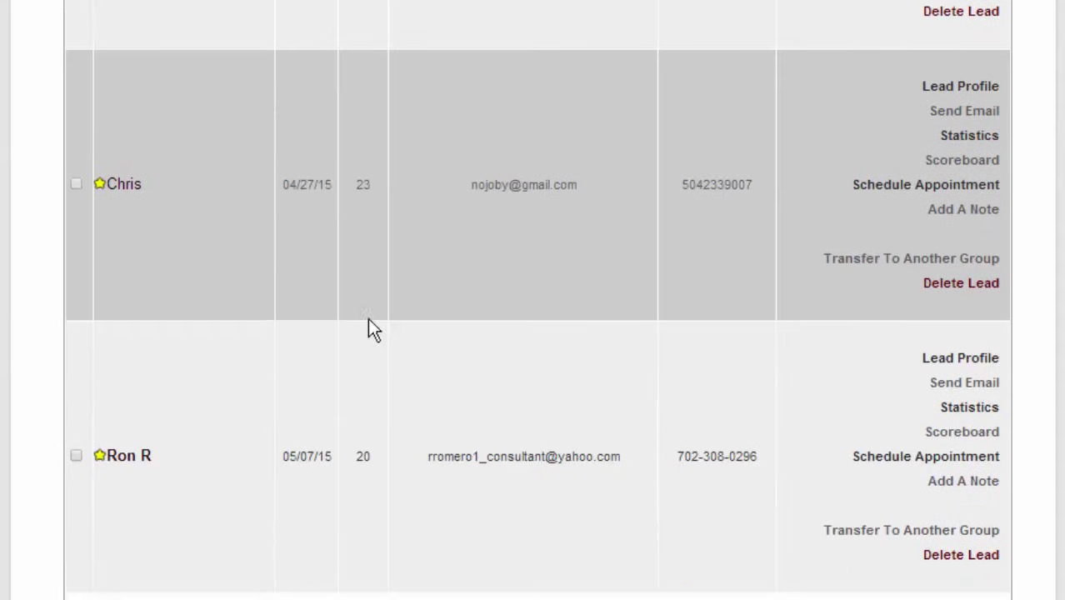
scroll(349, 317, down, 2)
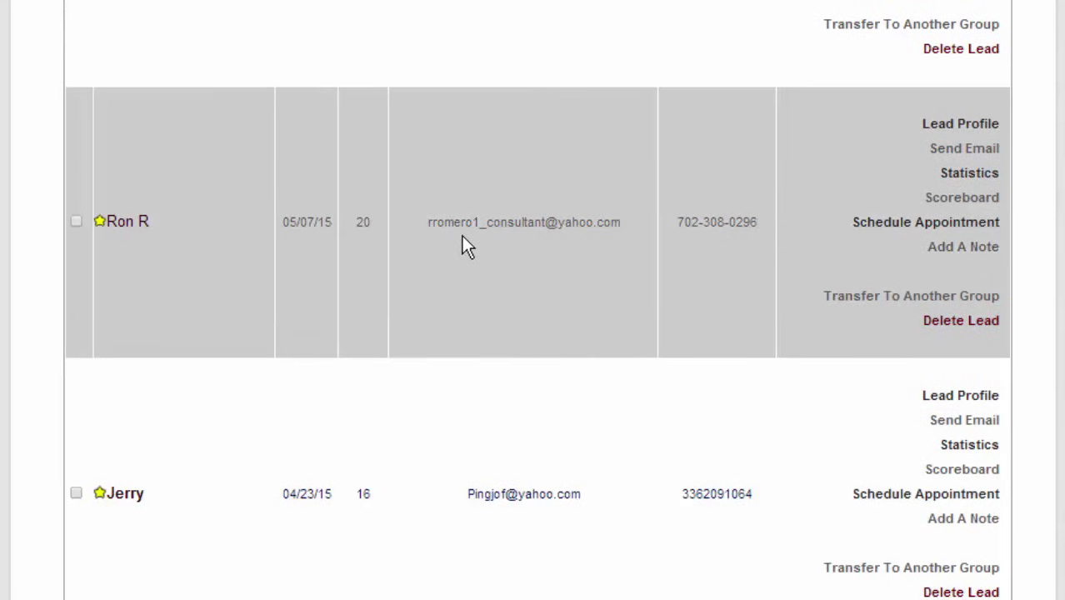
scroll(489, 227, up, 9)
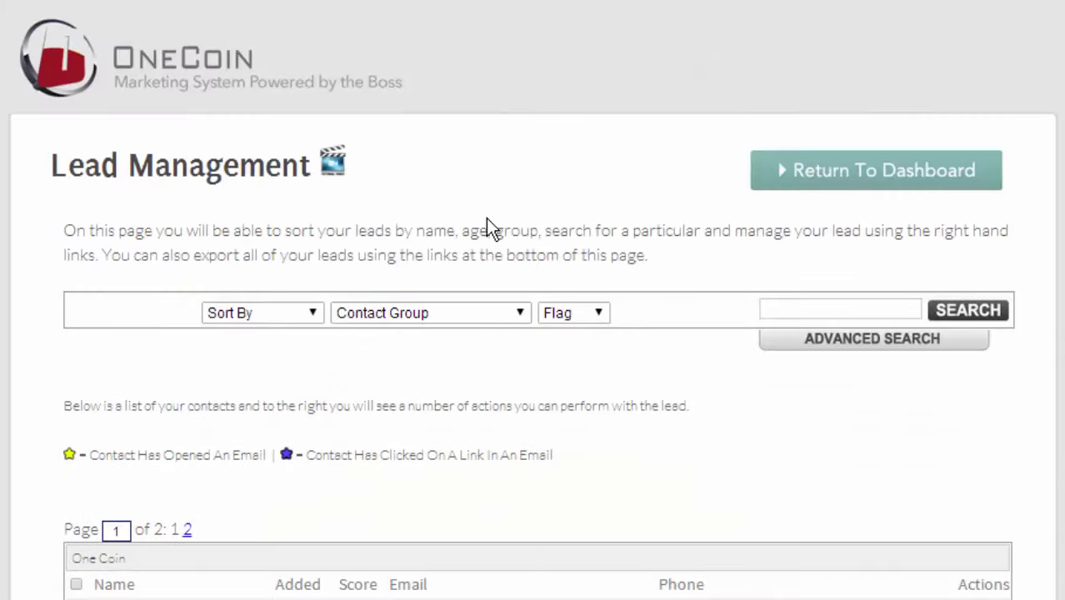
- Return to the dashboard and open Autoresponders from the System Tools to look through its email guidance
click(875, 170)
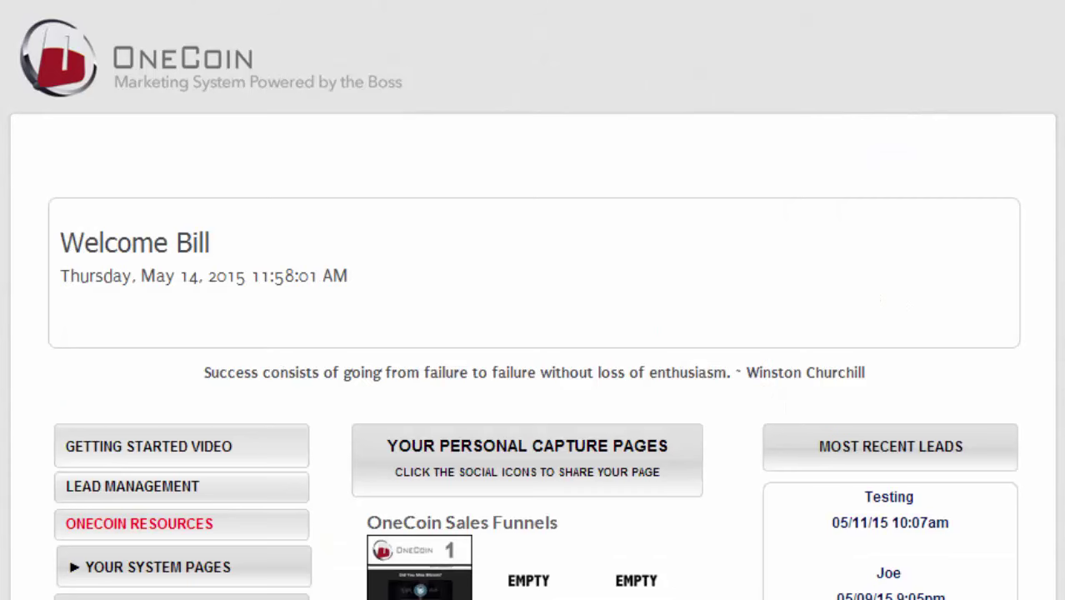
scroll(147, 183, down, 4)
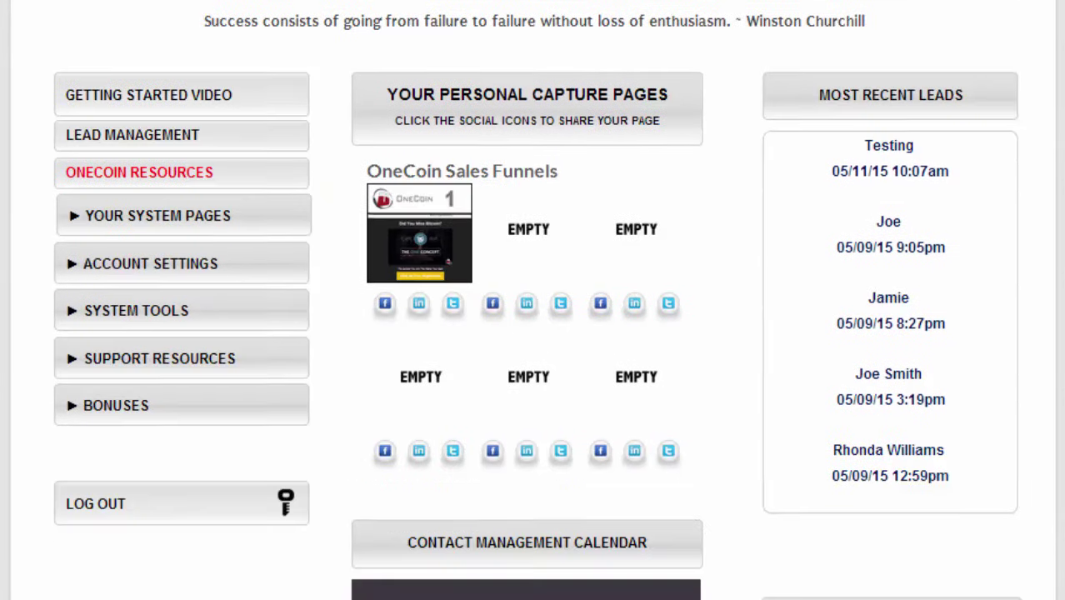
click(69, 313)
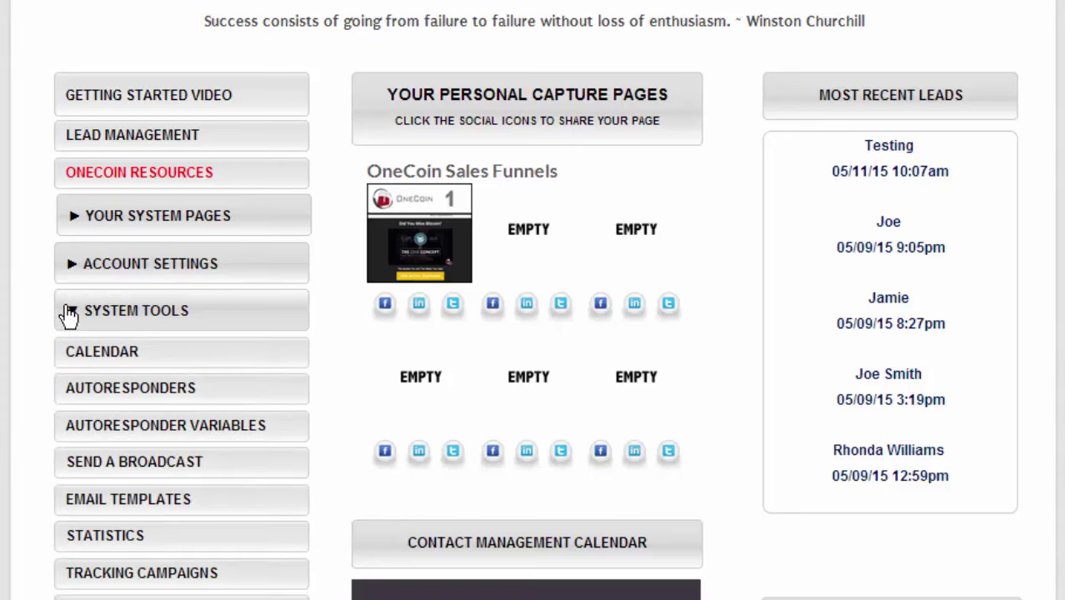
click(111, 390)
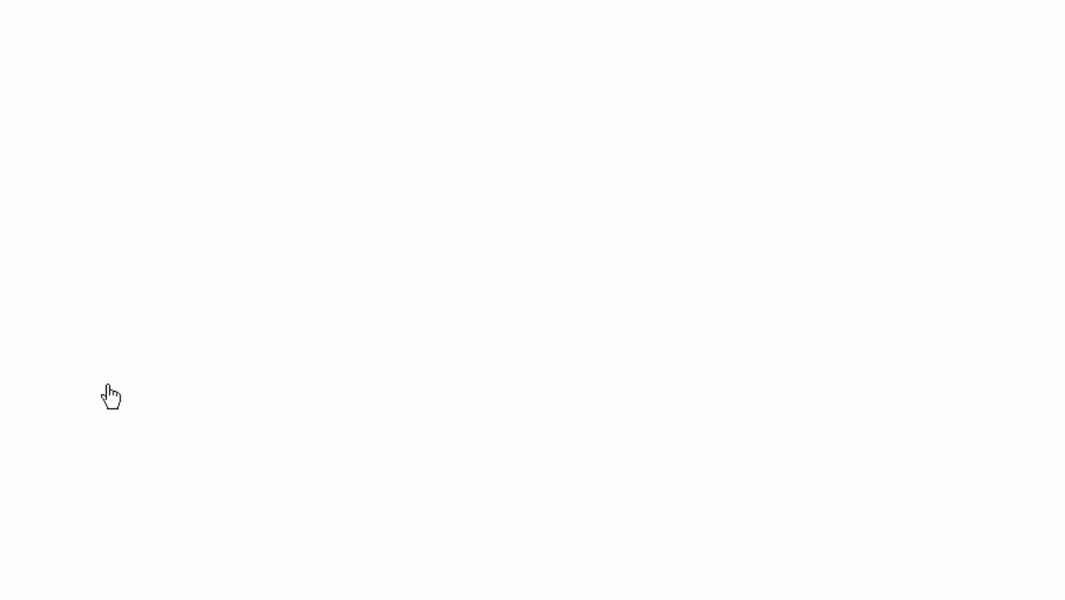
scroll(111, 394, down, 20)
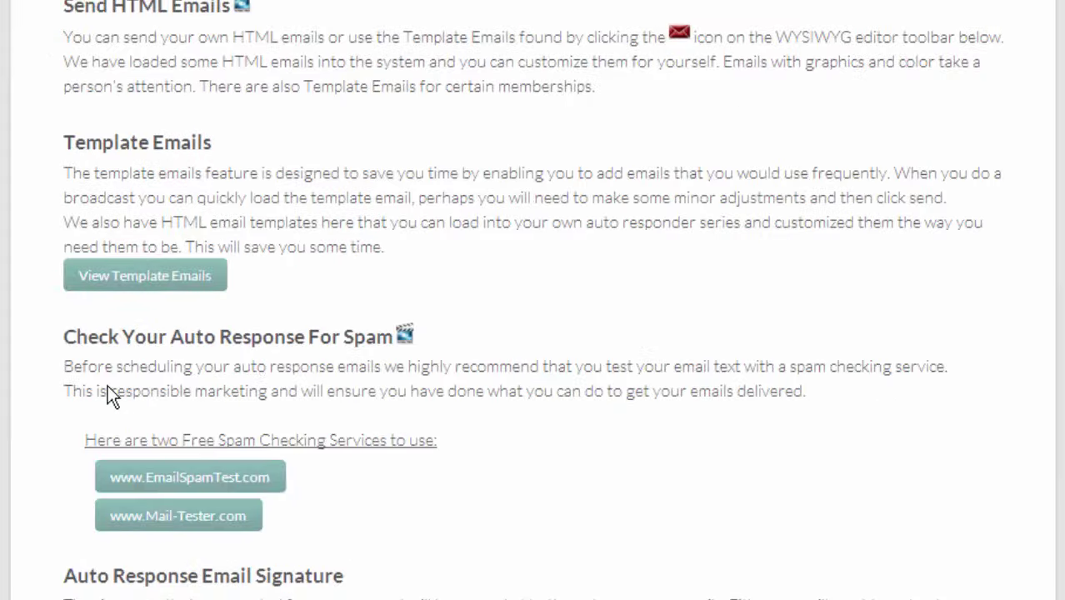
- Look through the active and available auto response message groups, highlighting the One Coin Messages group
scroll(107, 386, down, 5)
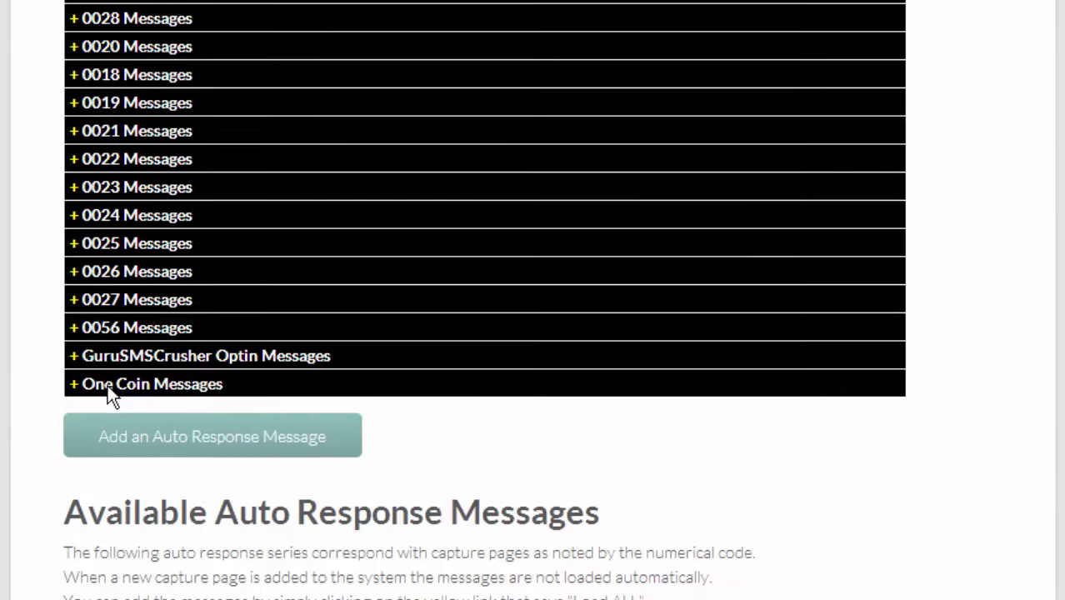
drag(90, 383, 231, 383)
scroll(231, 383, down, 7)
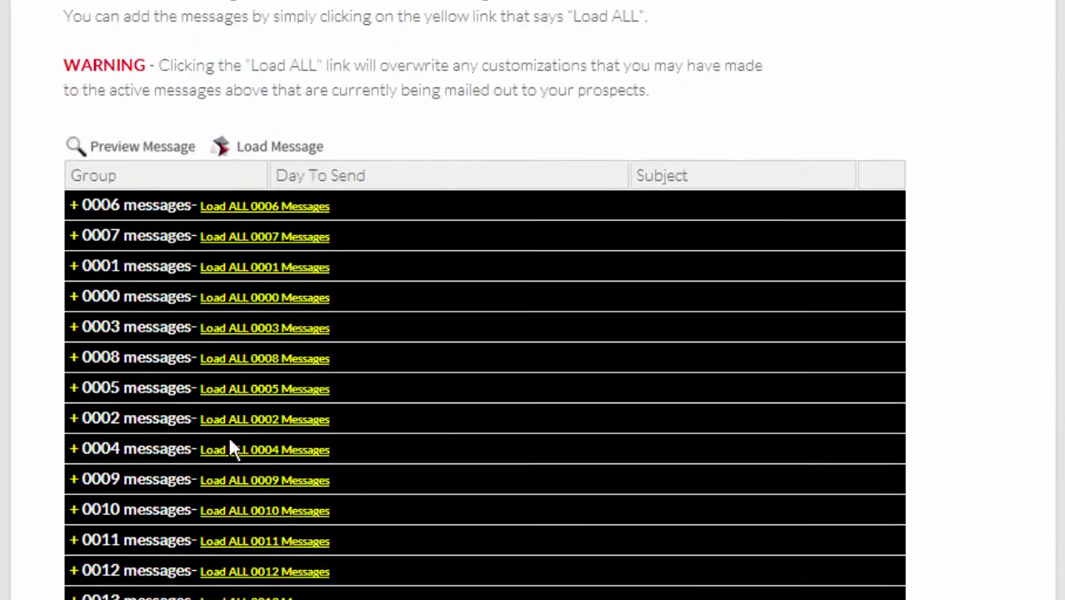
scroll(403, 397, up, 3)
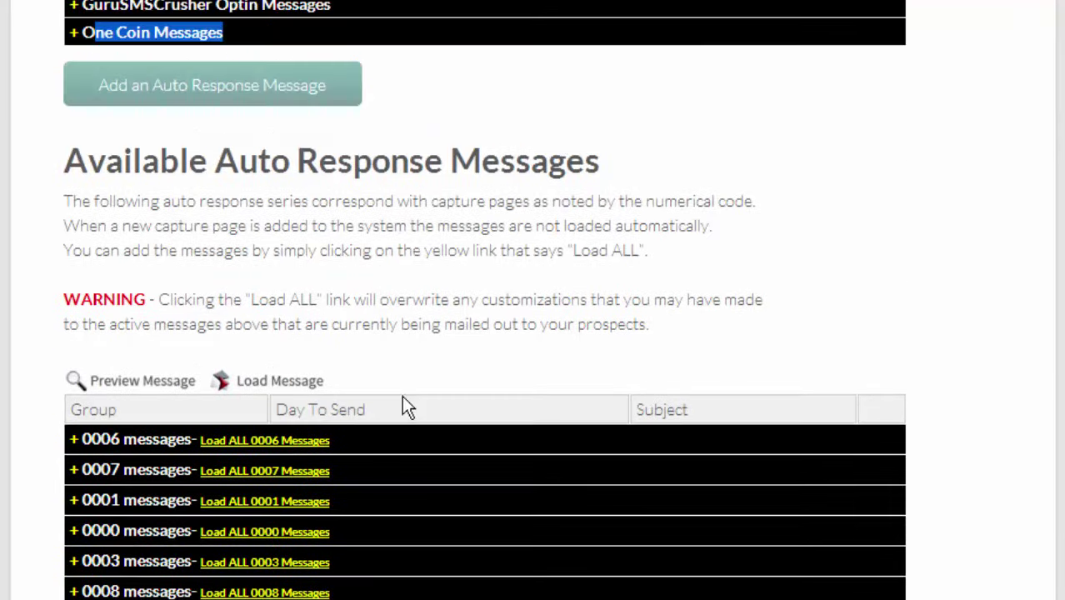
scroll(402, 395, up, 4)
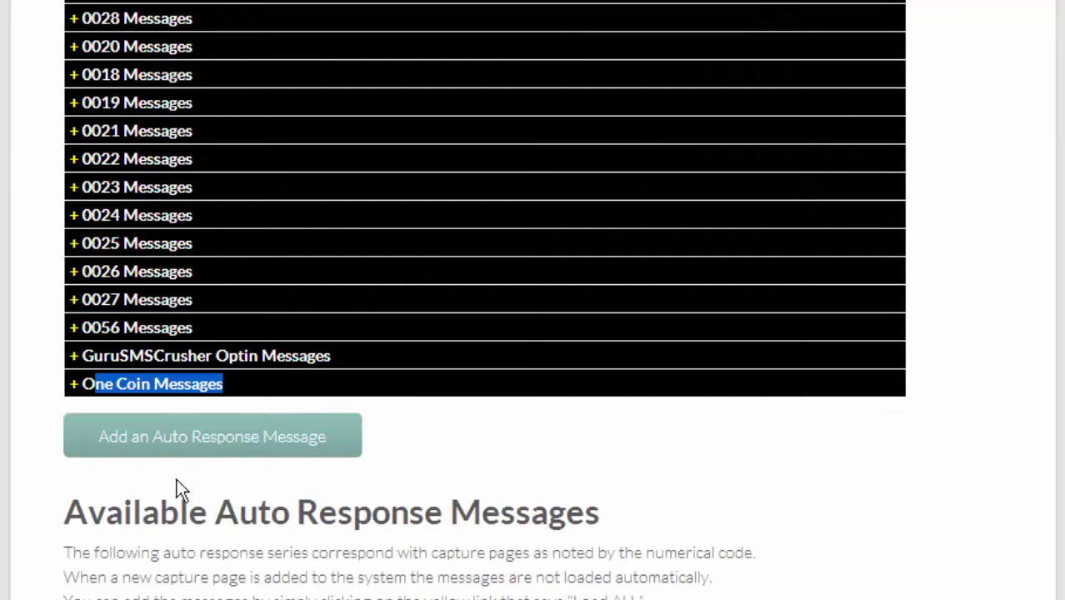
scroll(178, 482, up, 8)
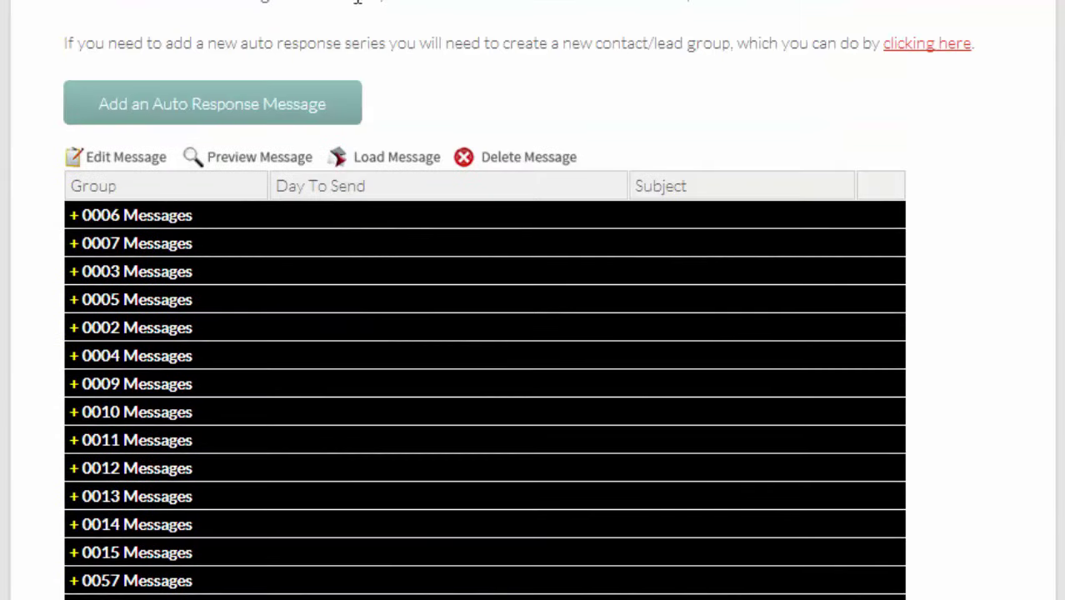
- Expand the One Coin Messages group in the active auto response list
scroll(300, 83, down, 8)
drag(94, 385, 79, 392)
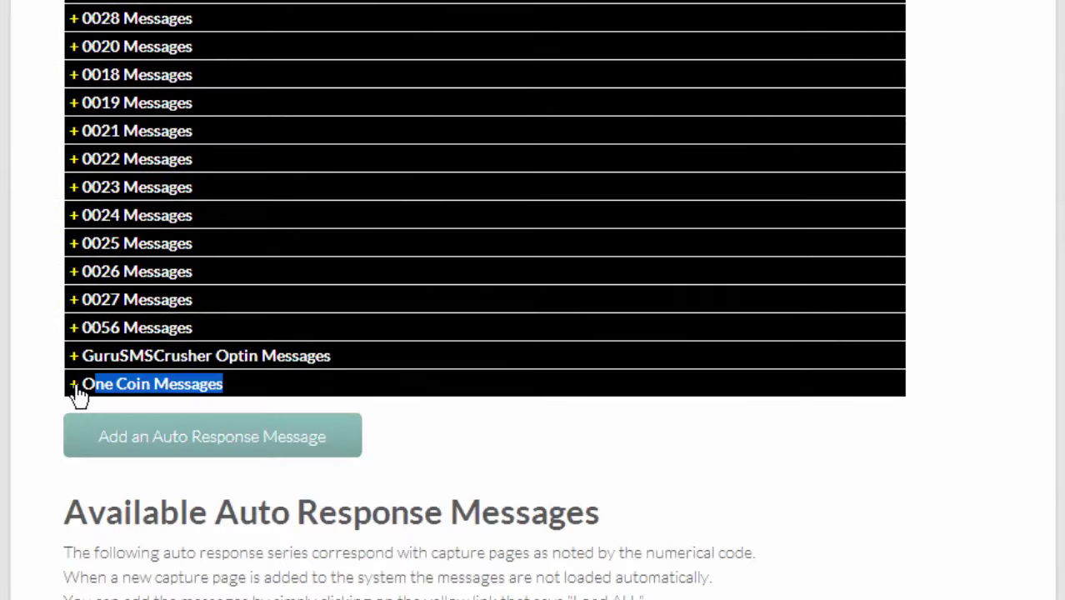
click(75, 389)
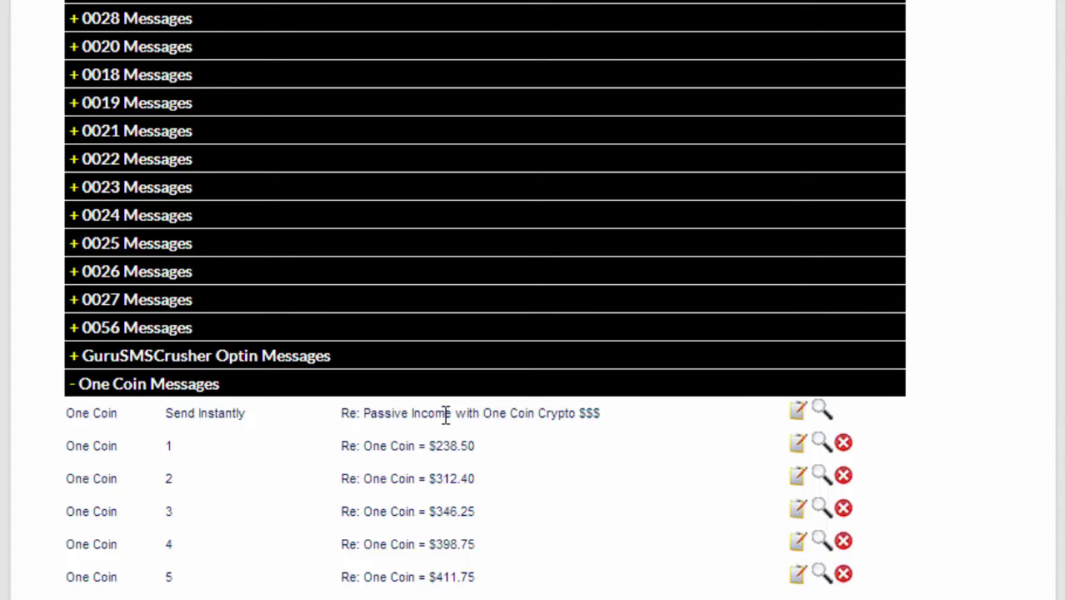
- Open the One Coin message set to Send Instantly for editing and review its subject line and body text
click(797, 418)
scroll(583, 427, down, 9)
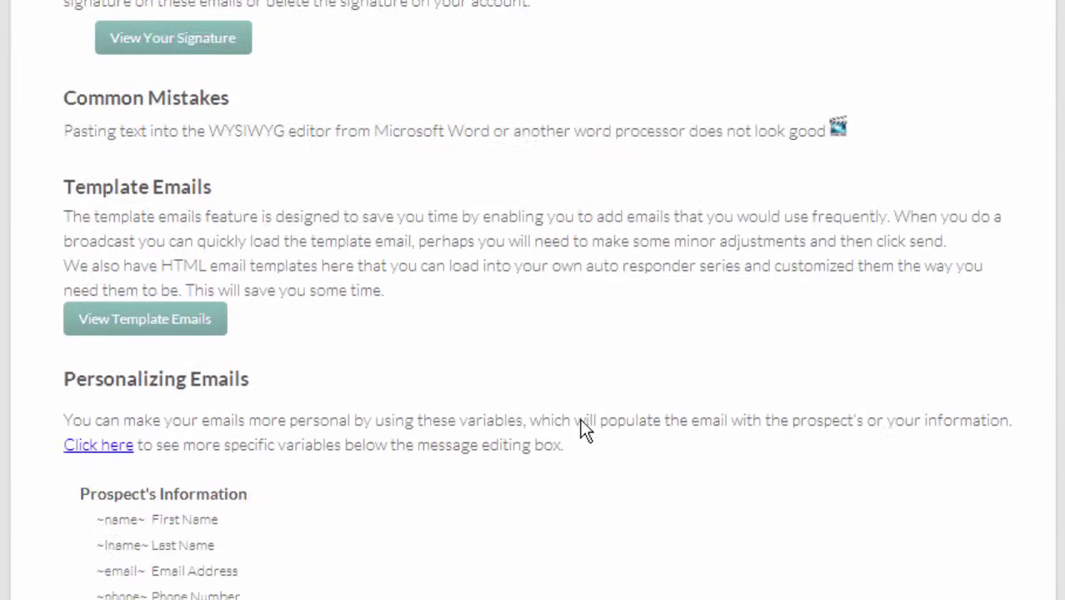
scroll(584, 428, down, 10)
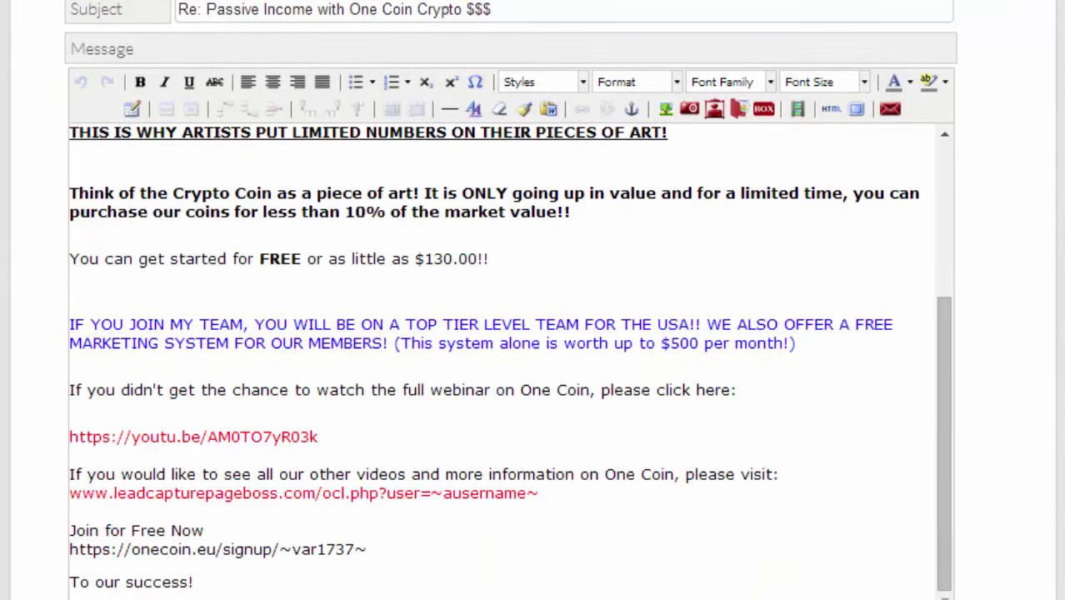
drag(188, 10, 490, 12)
scroll(337, 200, down, 4)
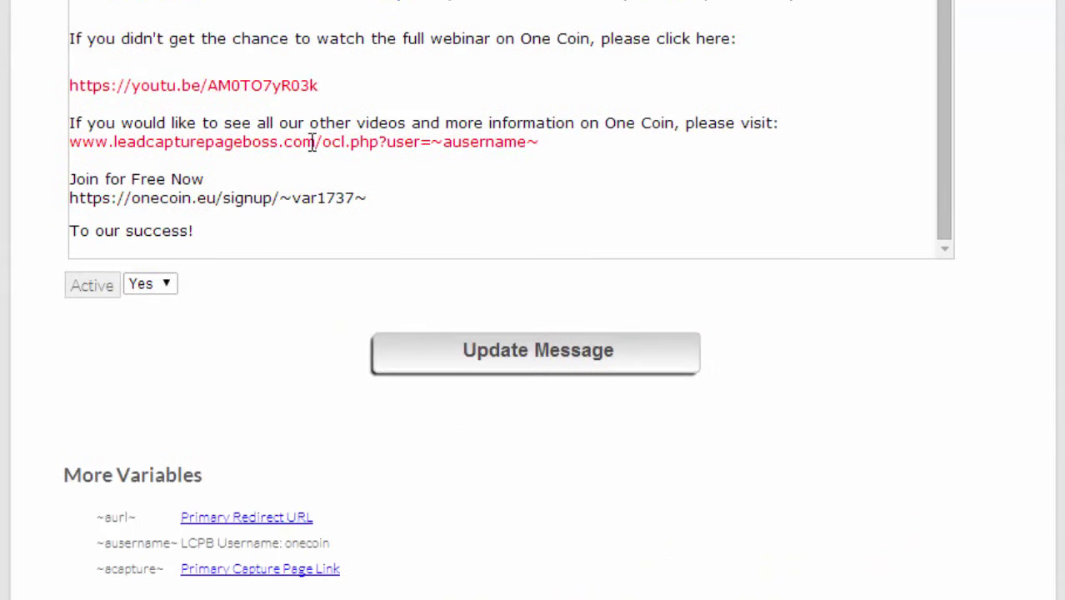
scroll(311, 141, up, 10)
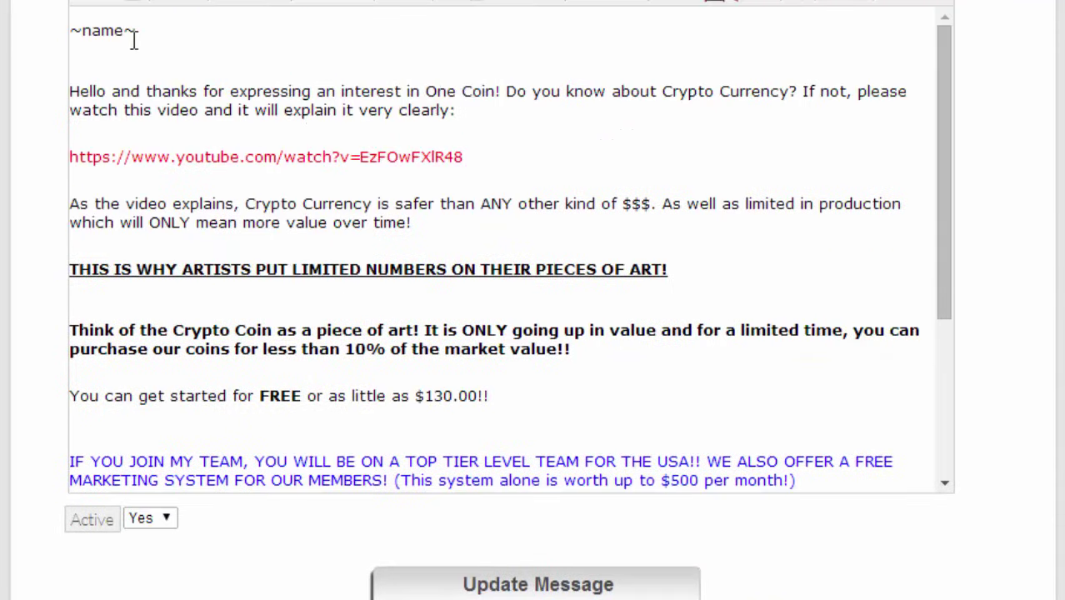
- Highlight the ~name~ variable in the message greeting and the ~var1737~ variable in the OneCoin signup link
drag(136, 31, 65, 30)
click(123, 70)
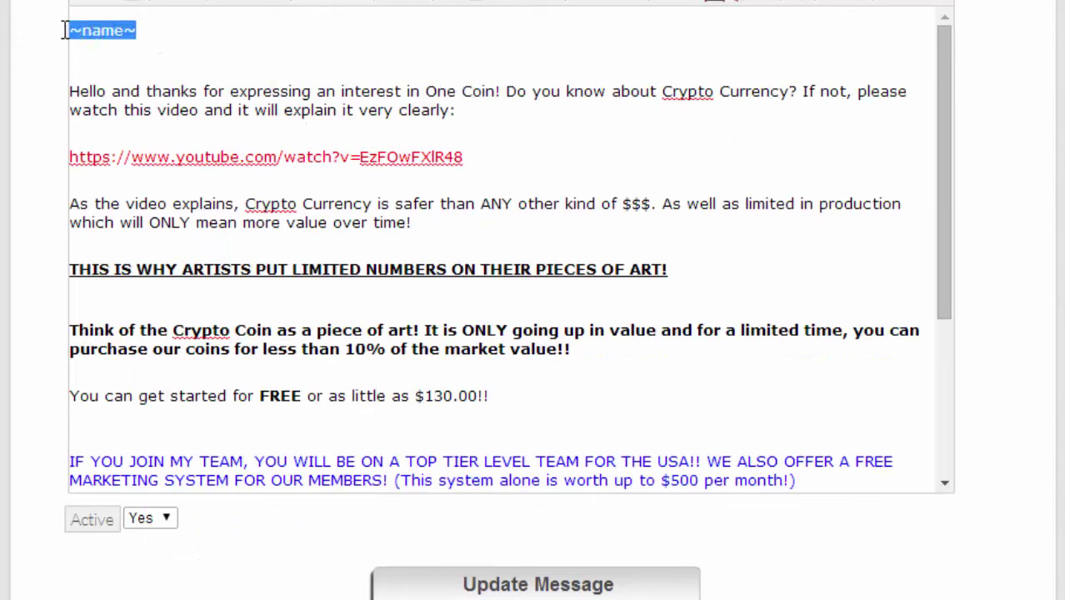
drag(150, 32, 70, 27)
scroll(124, 150, down, 10)
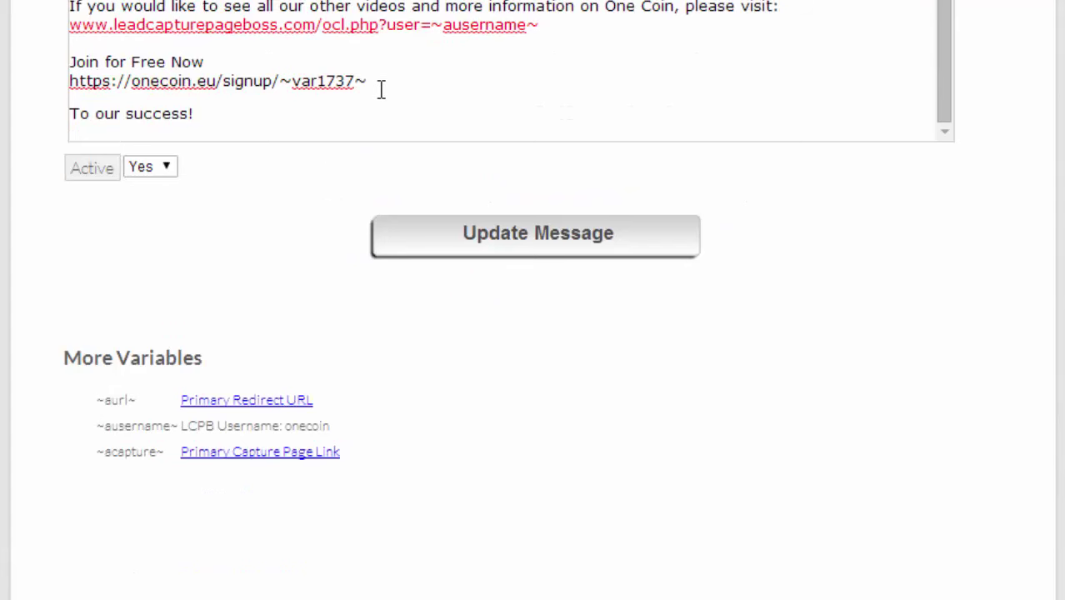
drag(377, 86, 282, 83)
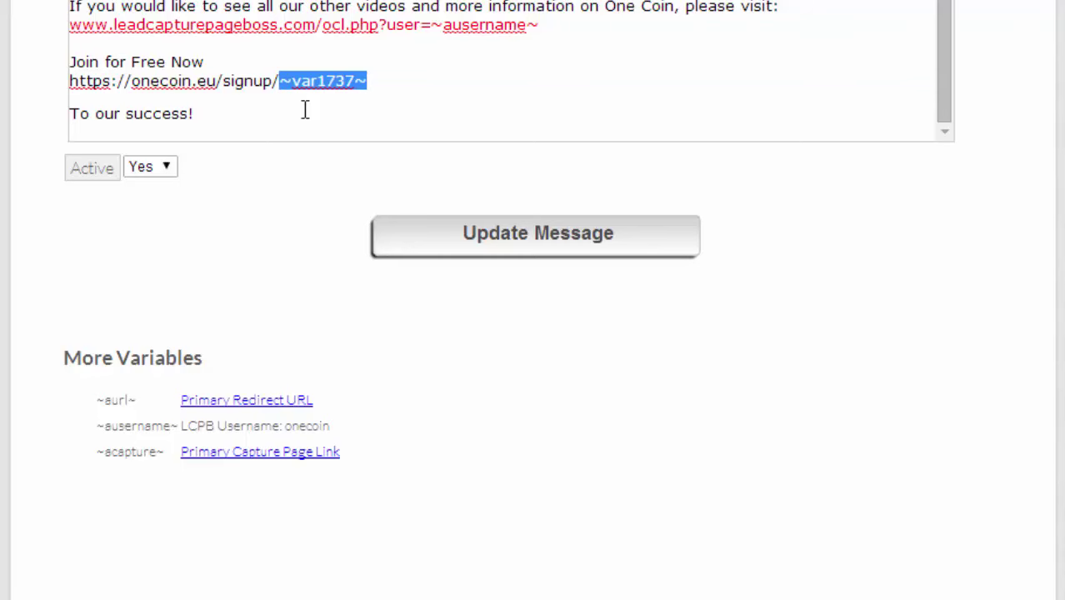
- Save the instant One Coin message without changes and look through the auto response groups again
scroll(305, 111, up, 10)
scroll(993, 512, down, 6)
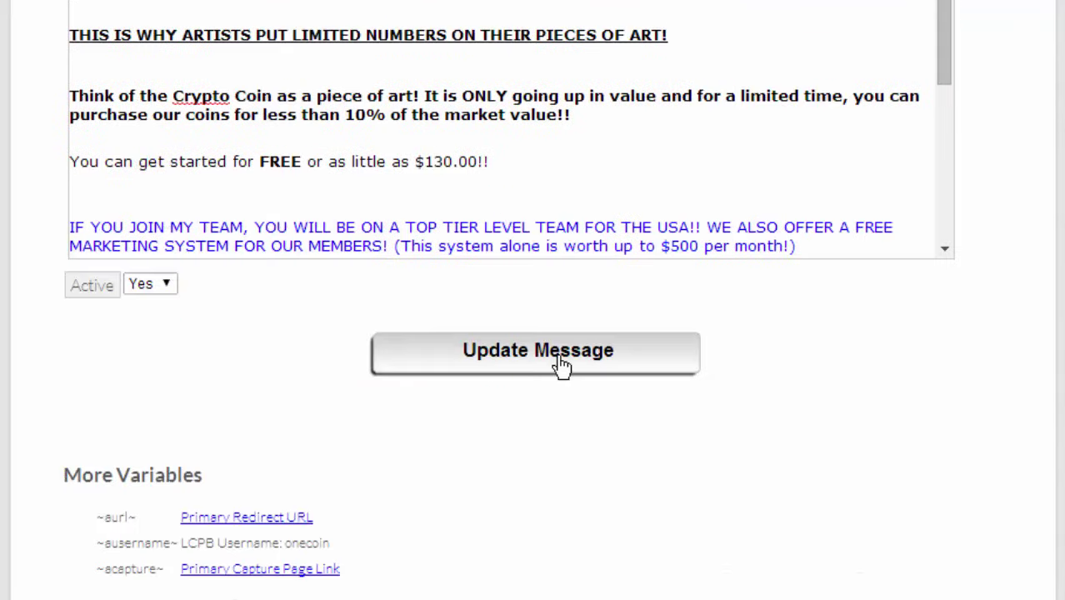
click(516, 357)
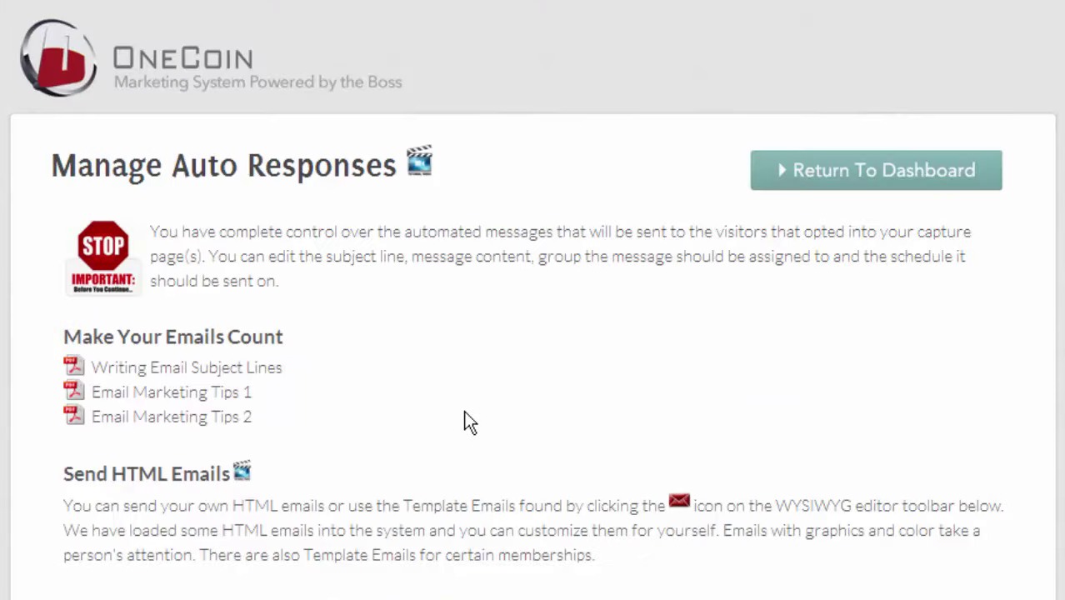
scroll(464, 411, down, 8)
scroll(464, 410, down, 10)
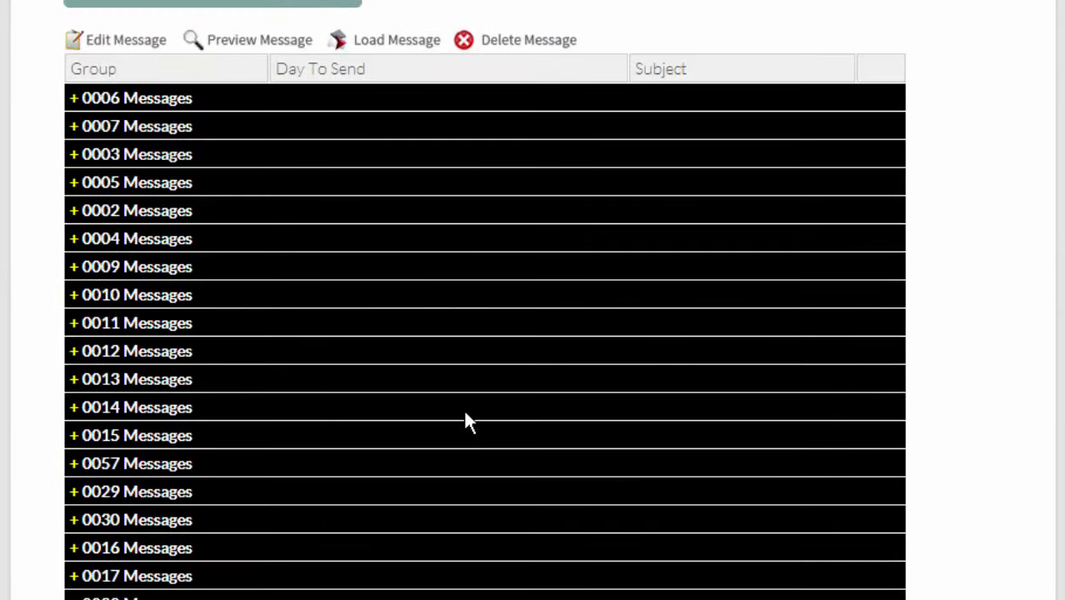
scroll(879, 104, down, 8)
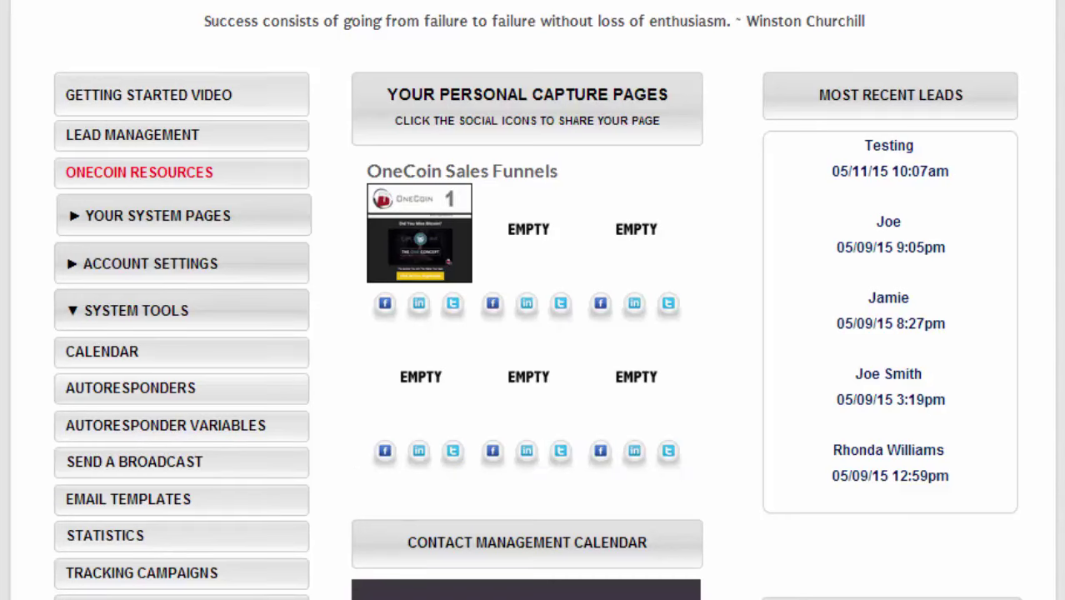
- Expand Account Settings on the dashboard, and open Send a Broadcast from the System Tools
scroll(99, 185, down, 2)
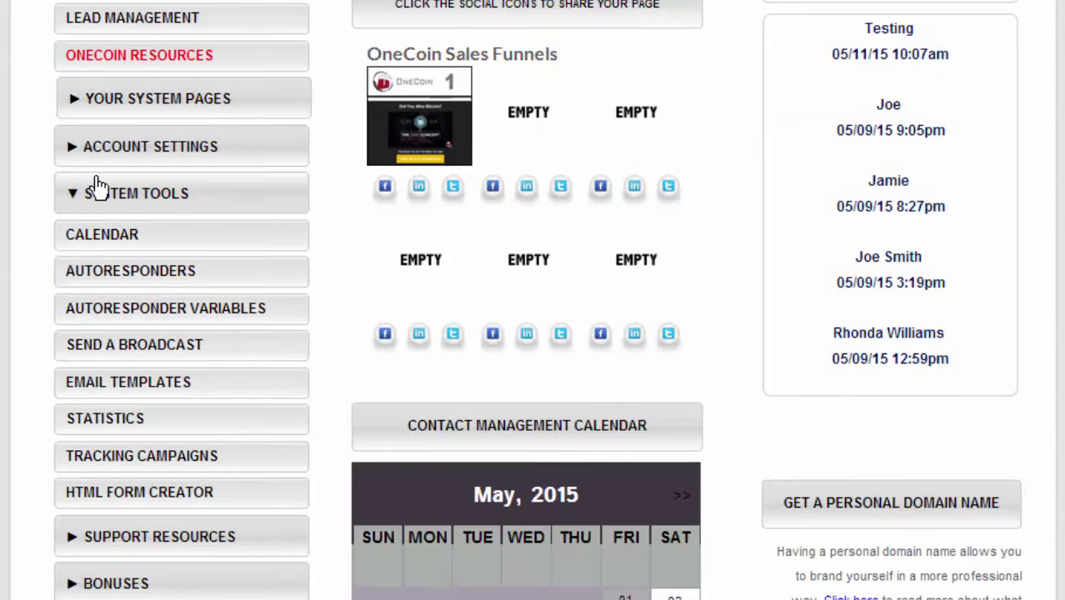
click(93, 155)
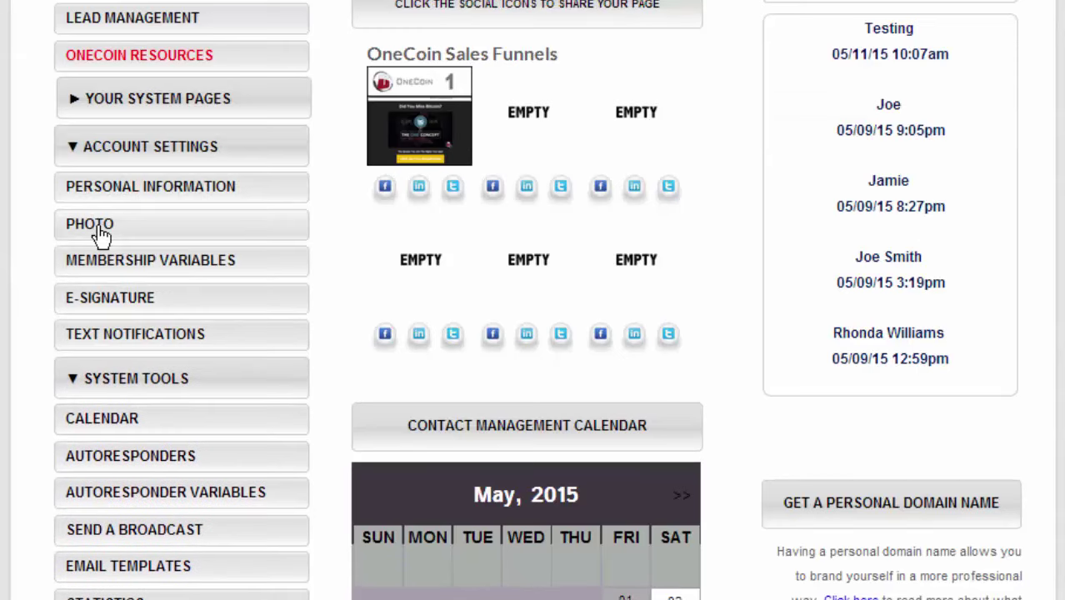
click(130, 527)
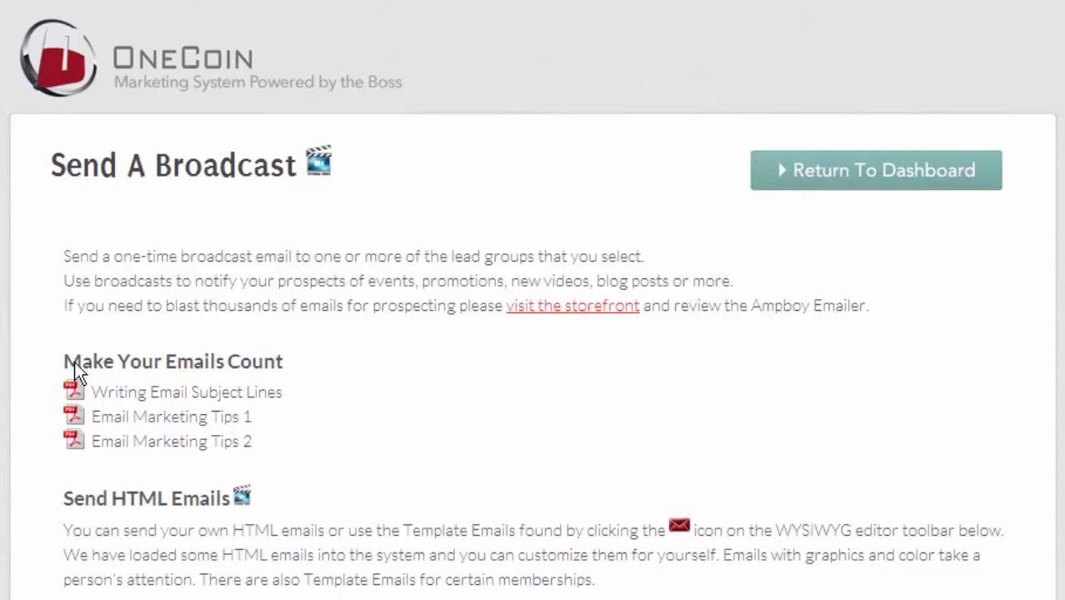
- Review the broadcast form's empty subject line and message body editor
scroll(380, 302, down, 3)
scroll(381, 302, down, 12)
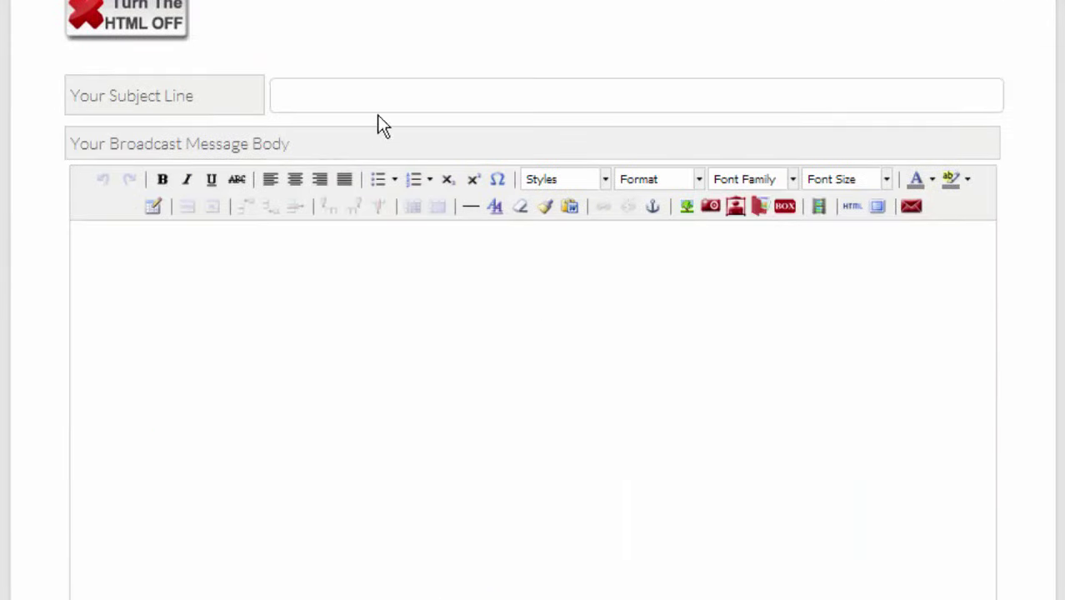
click(380, 109)
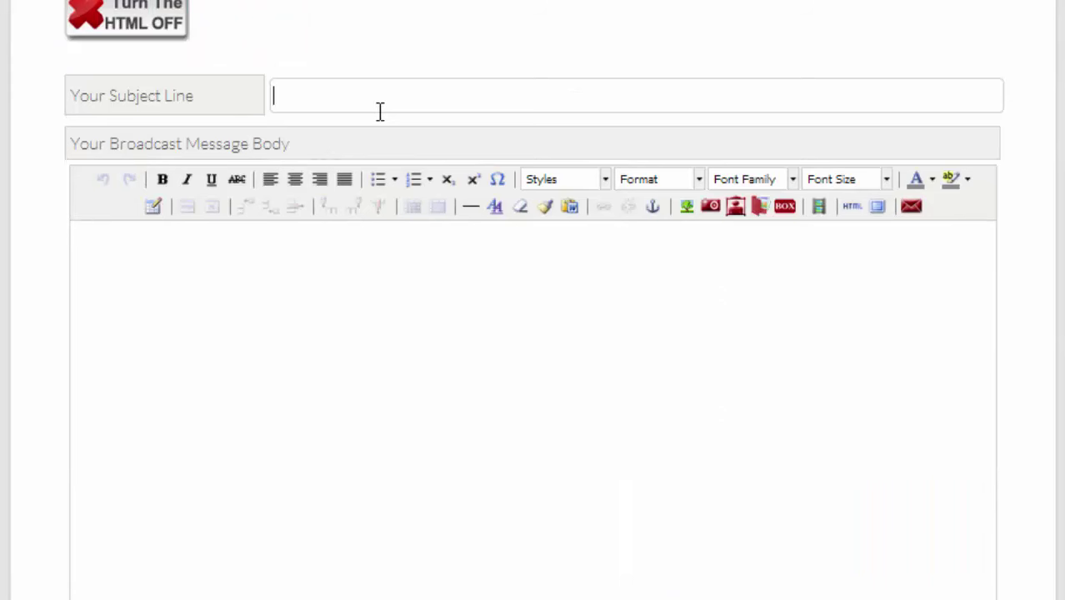
click(182, 332)
scroll(186, 322, down, 2)
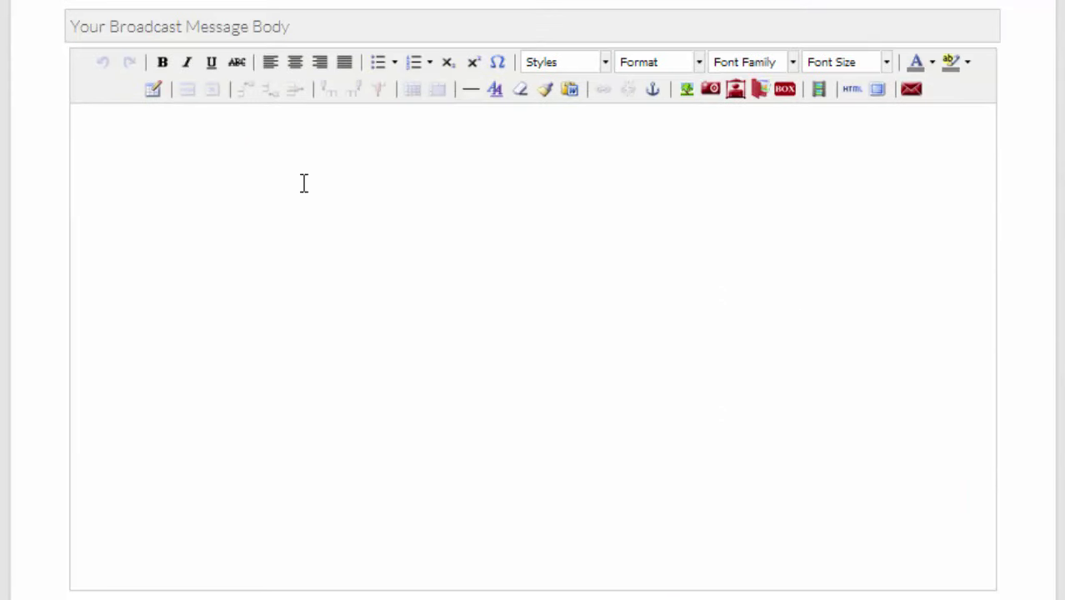
- Select the One Coin lead group as the broadcast's recipients and return to the message body
scroll(231, 304, down, 5)
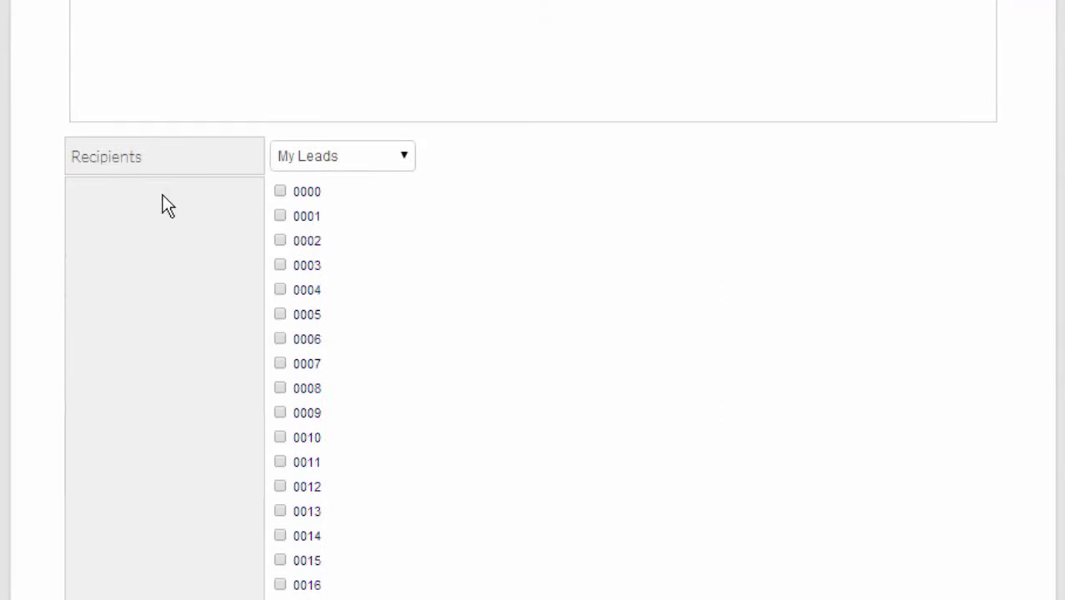
scroll(284, 233, down, 18)
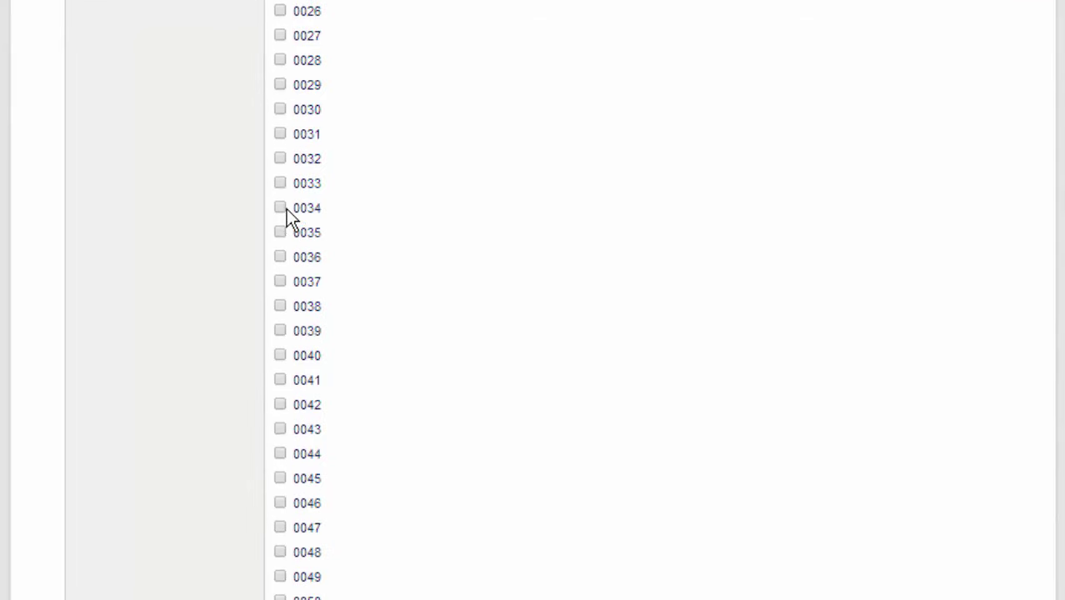
scroll(285, 211, down, 10)
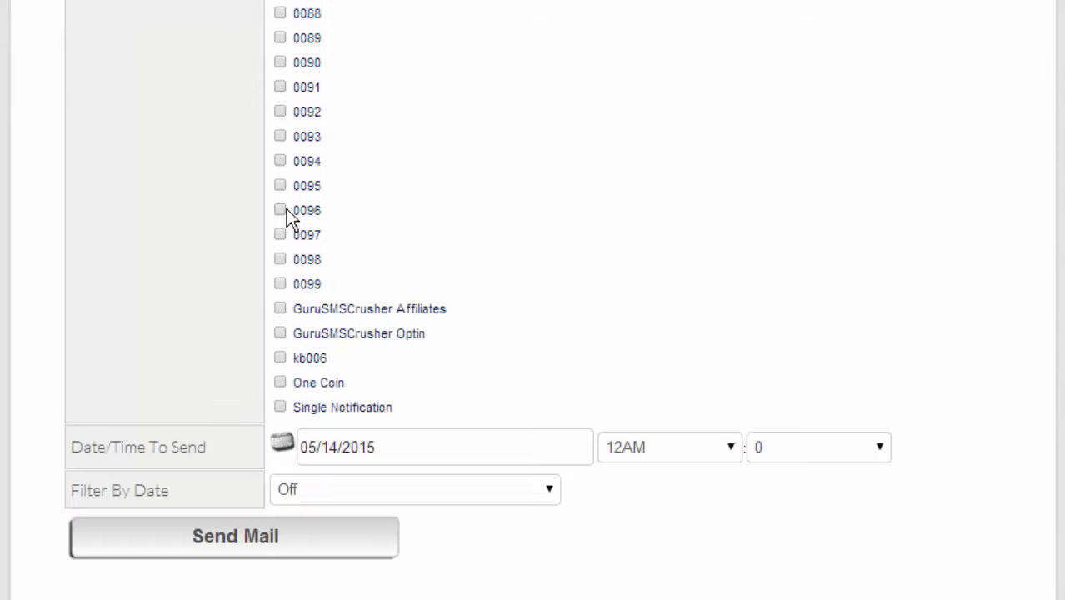
click(280, 383)
scroll(233, 551, up, 20)
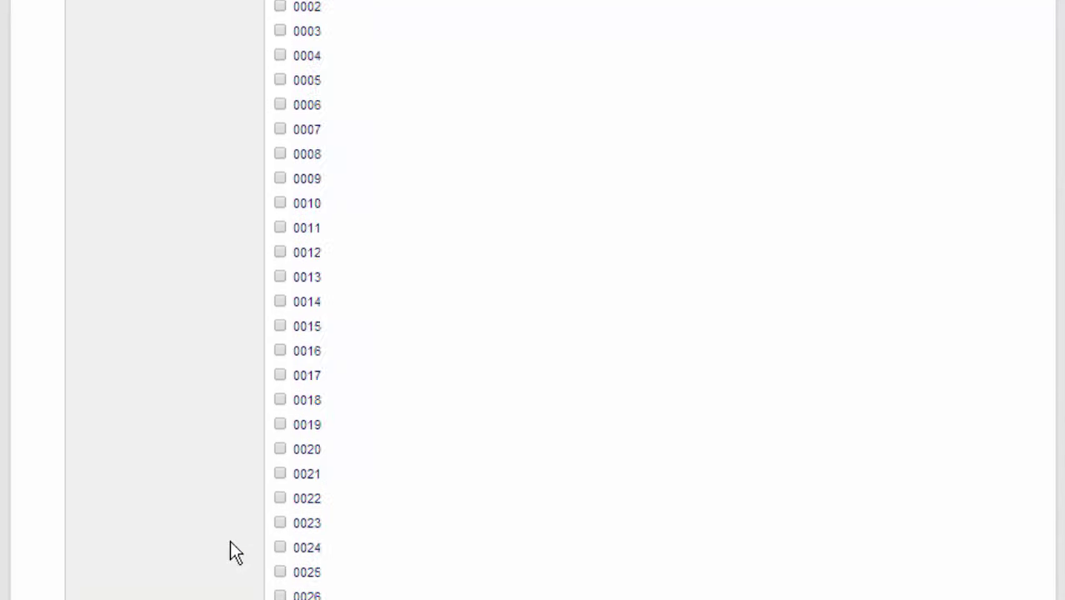
scroll(232, 541, down, 3)
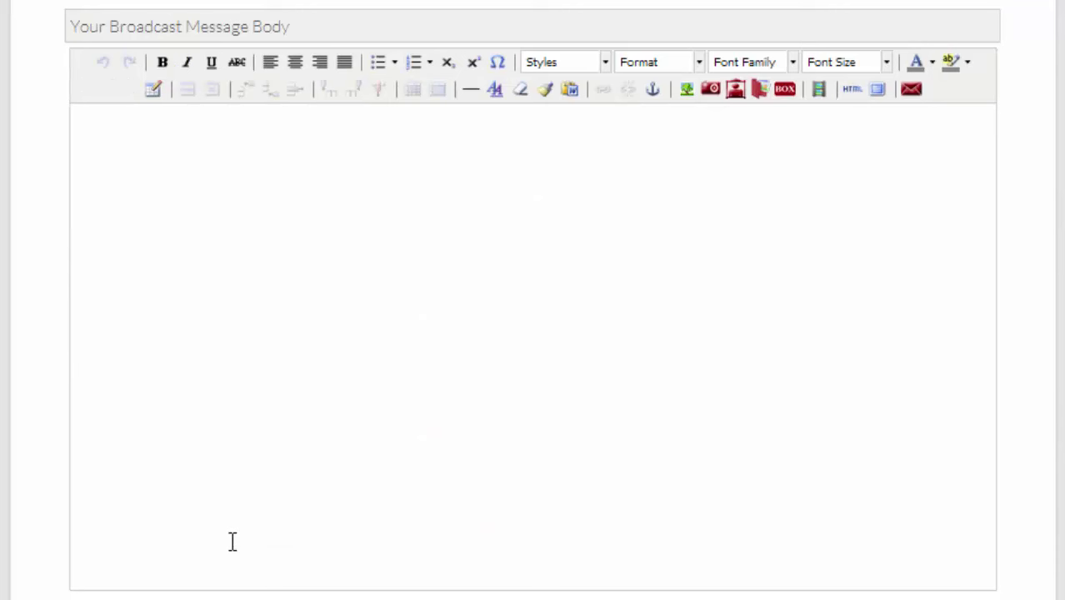